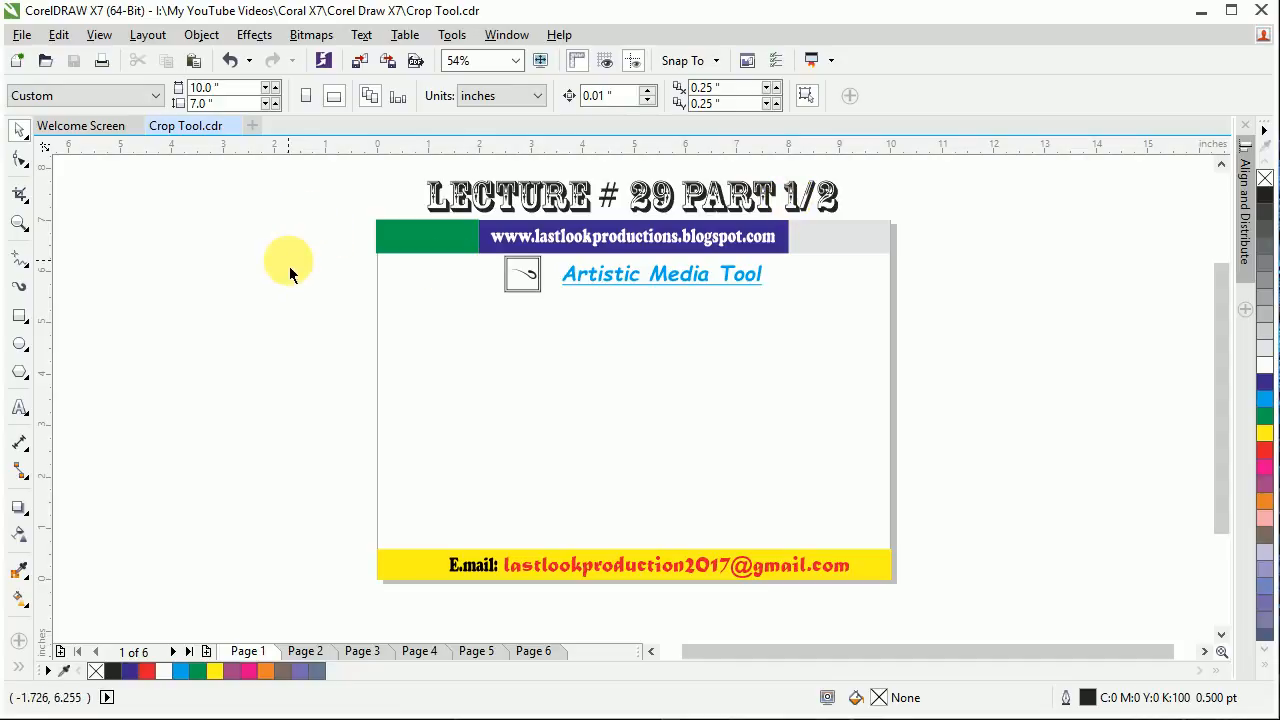
pyautogui.moveTo(48, 286); pyautogui.dragTo(200, 287)
pyautogui.moveTo(128, 245)
pyautogui.mouseDown()
pyautogui.moveTo(42, 288)
pyautogui.moveTo(106, 317)
pyautogui.mouseUp()
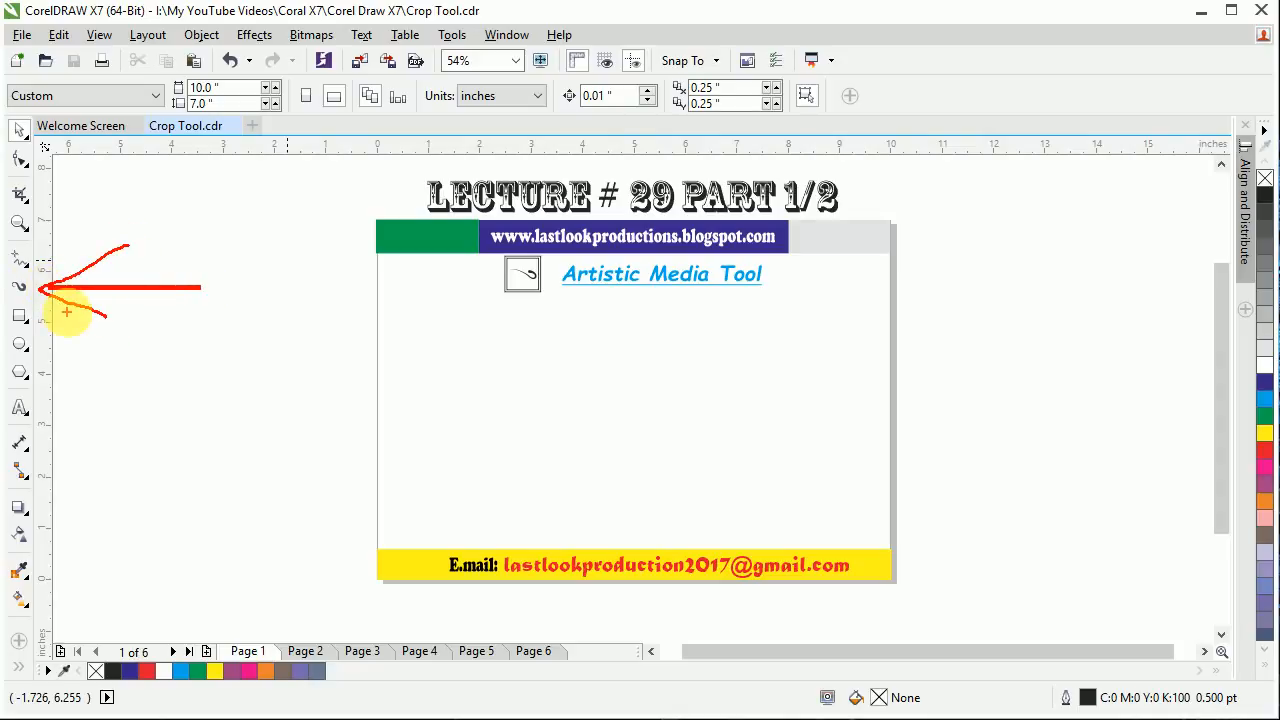
pyautogui.press('Escape')
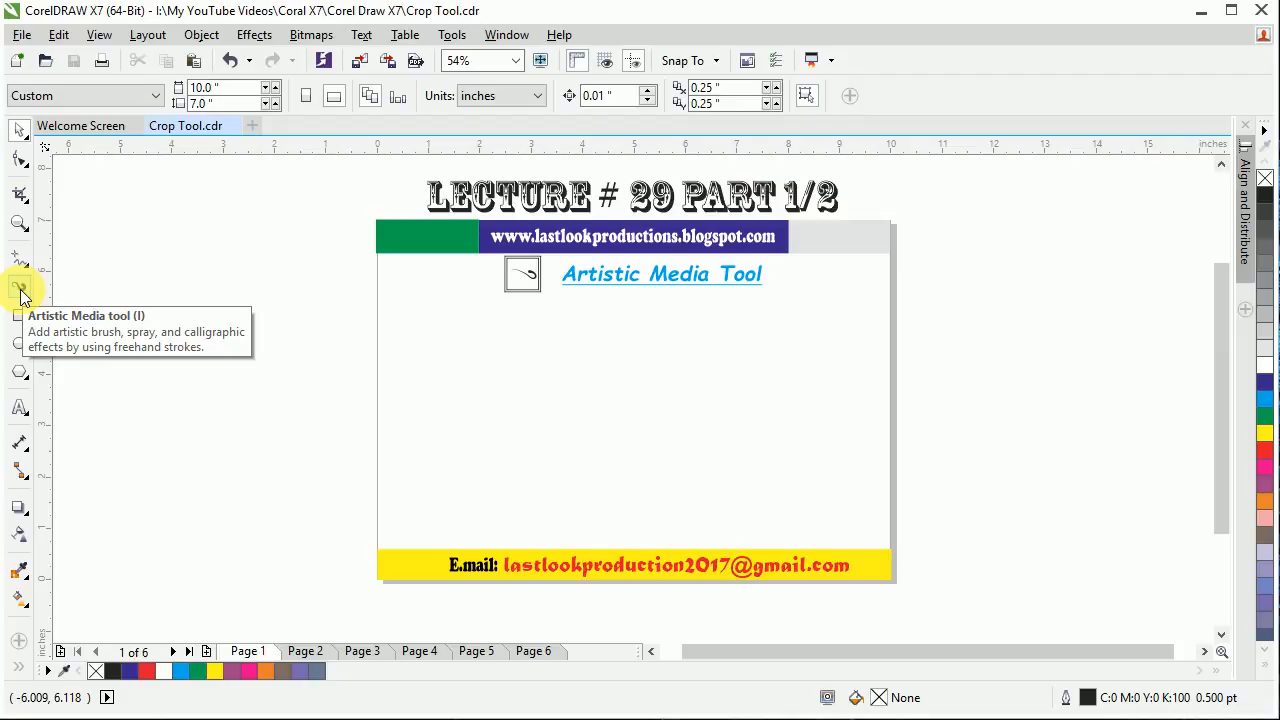
# Activate the Artistic Media tool.
pyautogui.press('i')
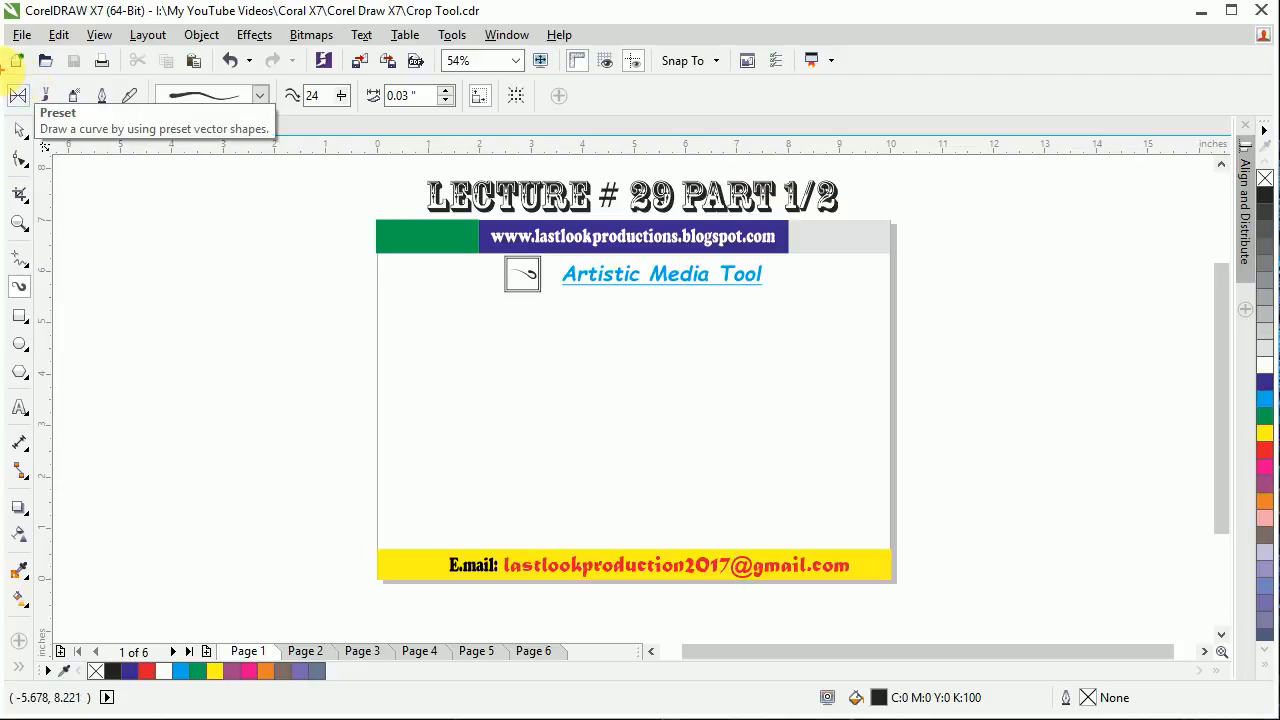
pyautogui.moveTo(5, 72); pyautogui.dragTo(575, 115)
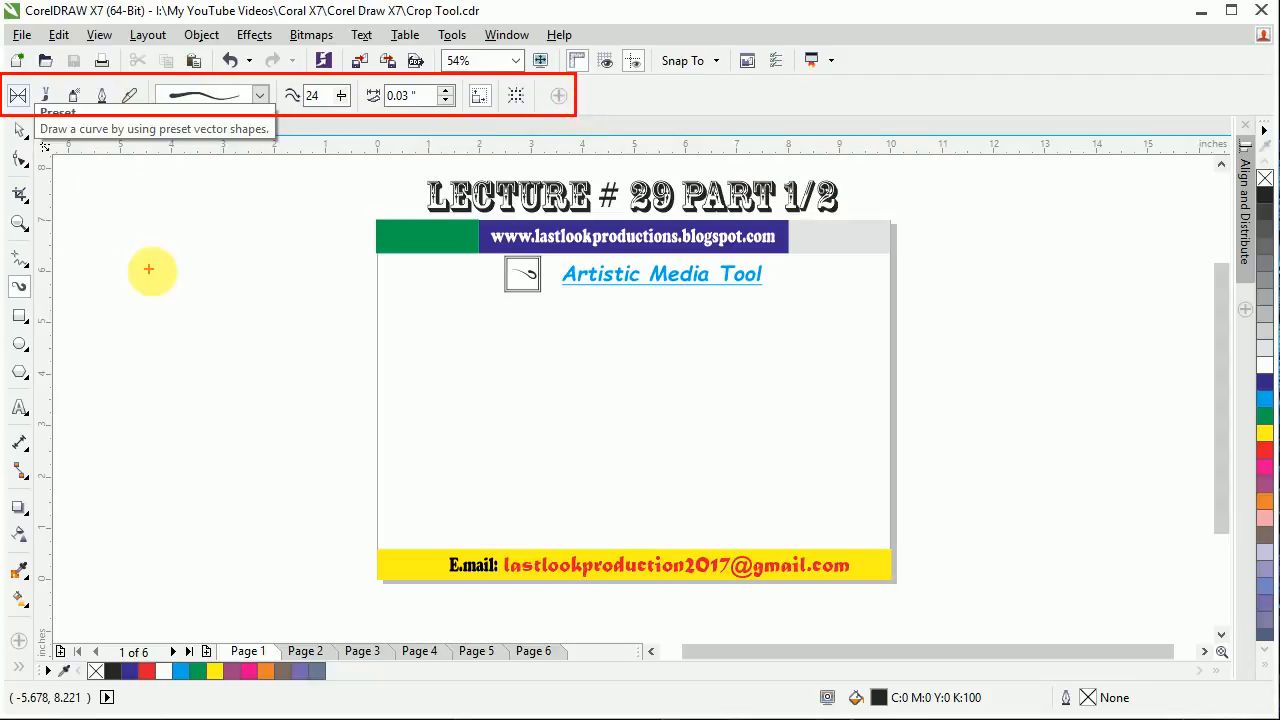
pyautogui.press('Escape')
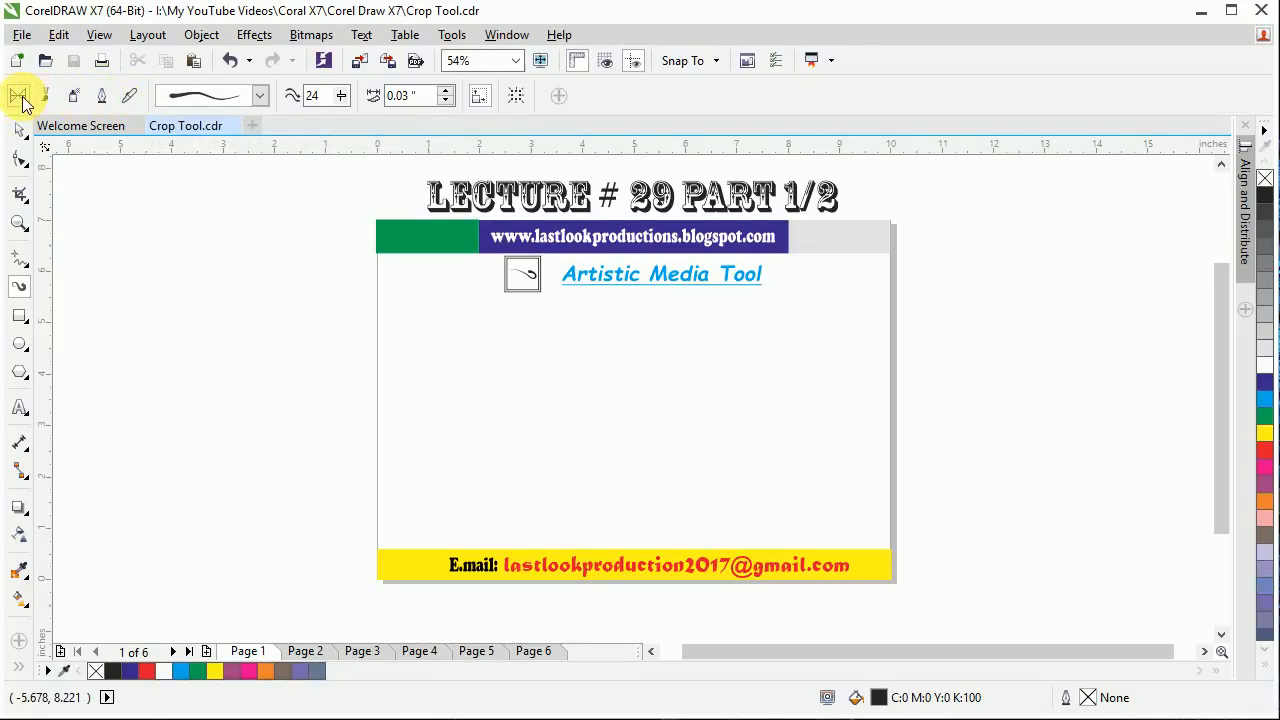
# Examine the settings offered by the Spray, Calligraphic and Brush modes of the Artistic Media tool, ending back in Preset mode.
pyautogui.click(72, 96)
pyautogui.click(76, 97)
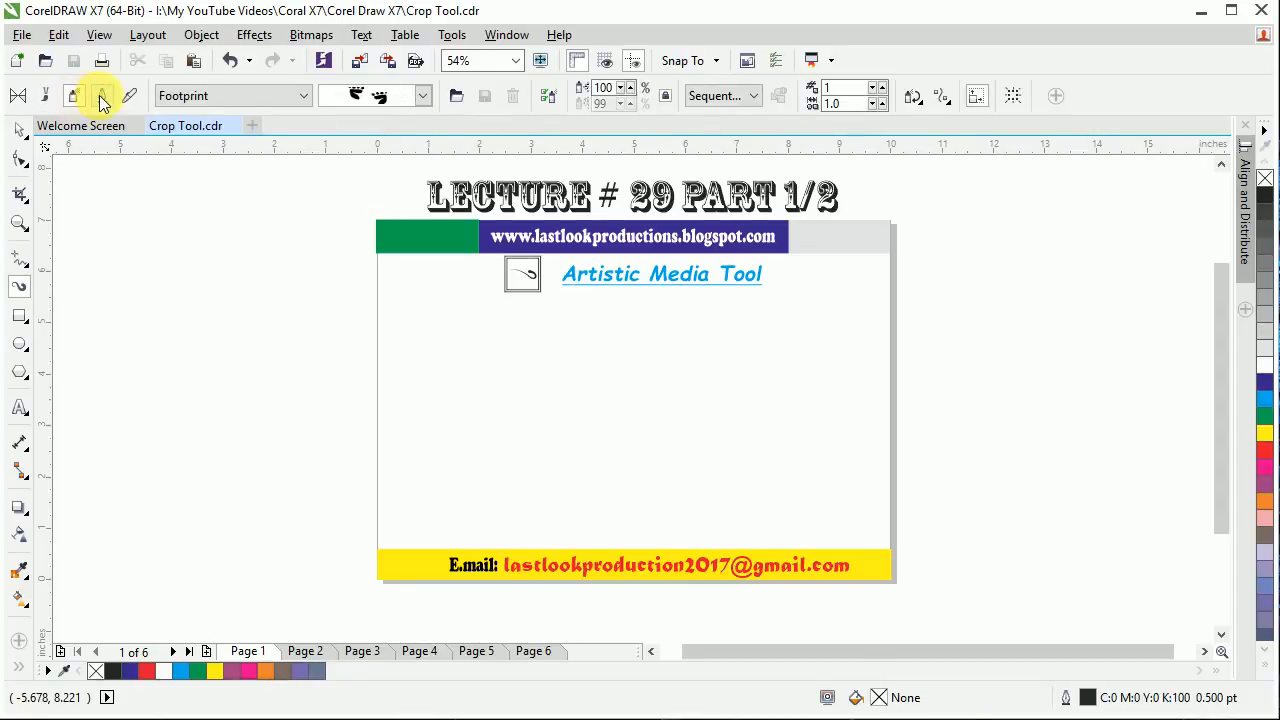
pyautogui.click(100, 96)
pyautogui.click(46, 96)
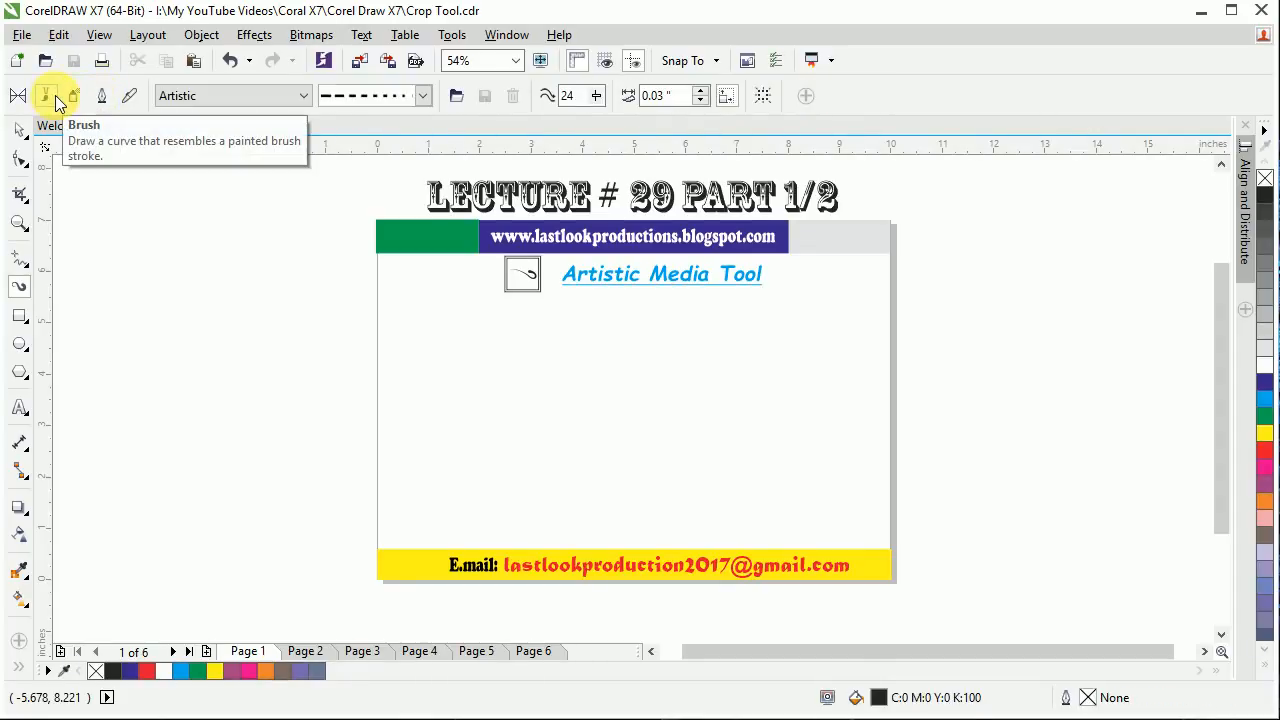
pyautogui.moveTo(150, 77); pyautogui.dragTo(776, 113)
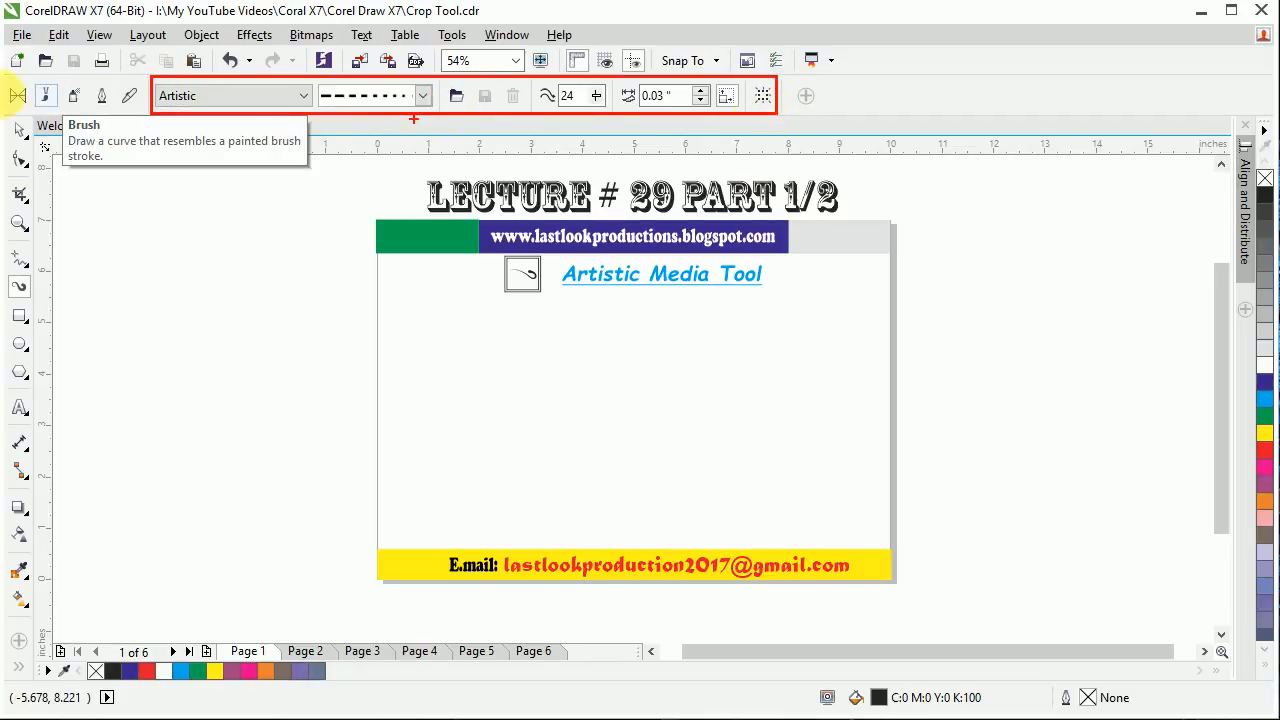
pyautogui.press('Escape')
pyautogui.click(19, 97)
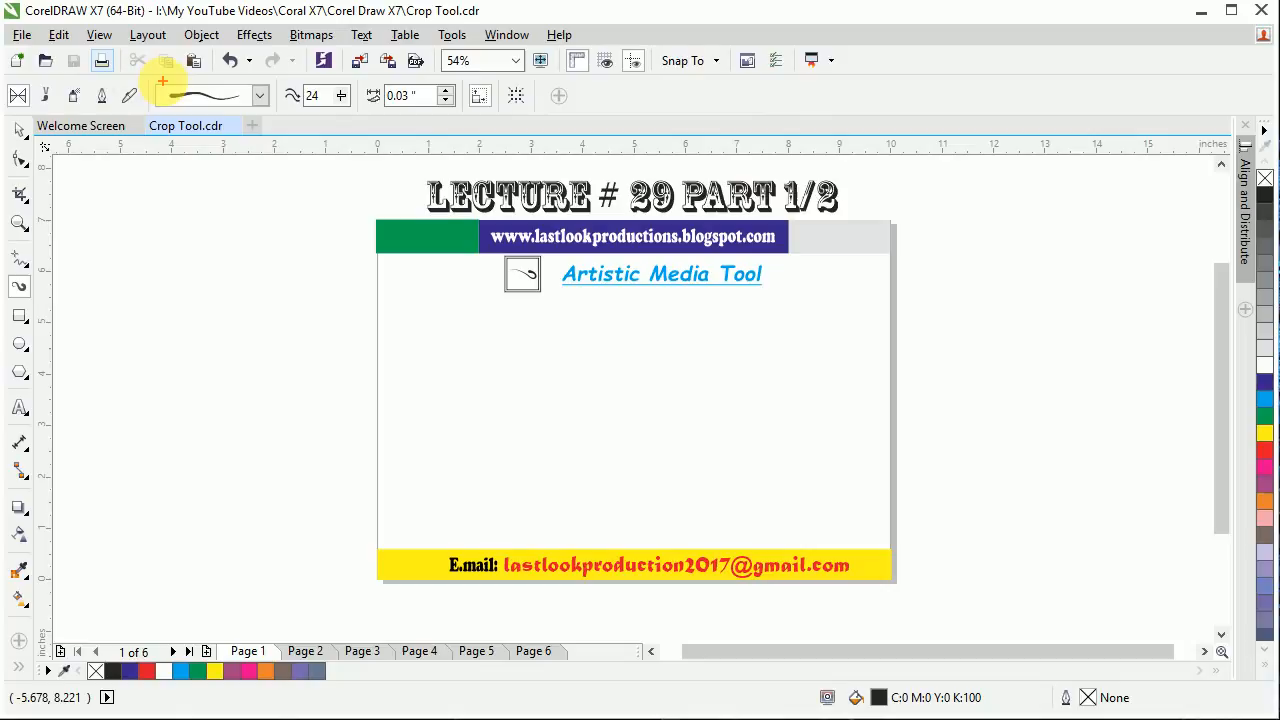
pyautogui.moveTo(147, 79); pyautogui.dragTo(567, 114)
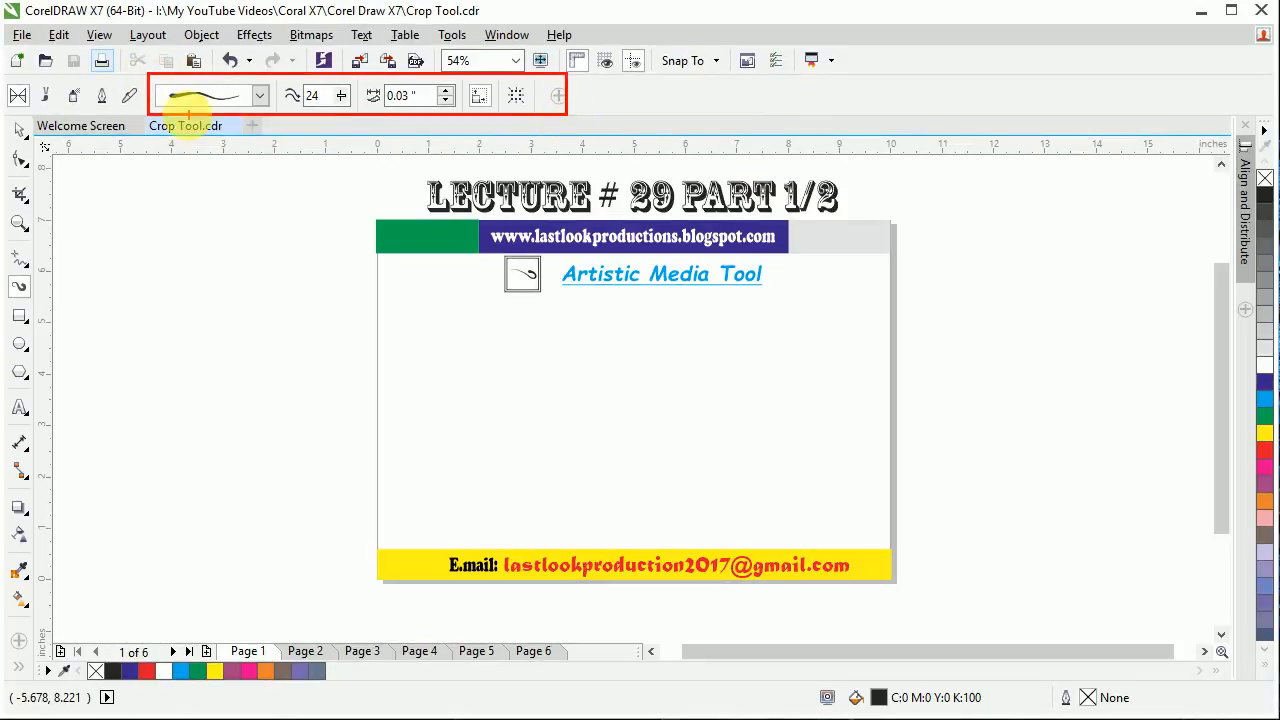
pyautogui.press('Escape')
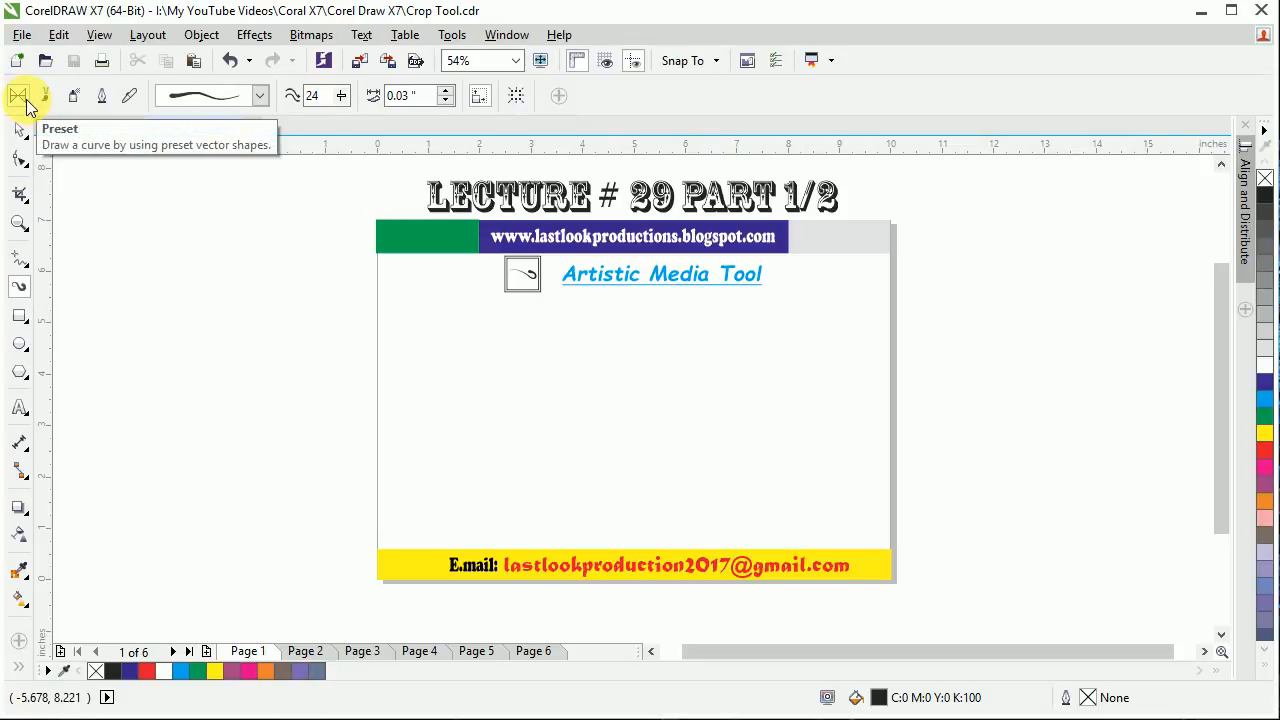
# Draw a wavy preset stroke about 14 inches wide across the page and set its stroke width to 0.94 inches.
pyautogui.click(258, 95)
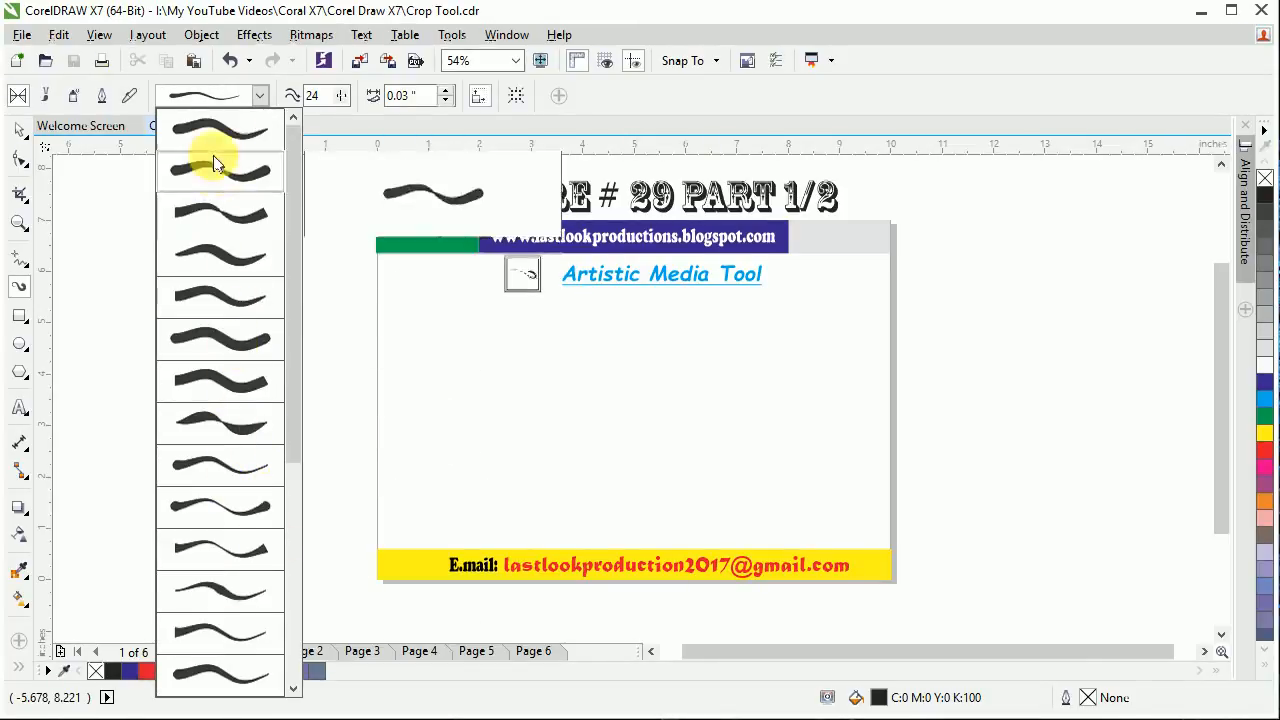
pyautogui.click(213, 584)
pyautogui.moveTo(310, 270)
pyautogui.mouseDown()
pyautogui.moveTo(493, 364)
pyautogui.moveTo(725, 352)
pyautogui.moveTo(948, 364)
pyautogui.moveTo(1040, 412)
pyautogui.mouseUp()
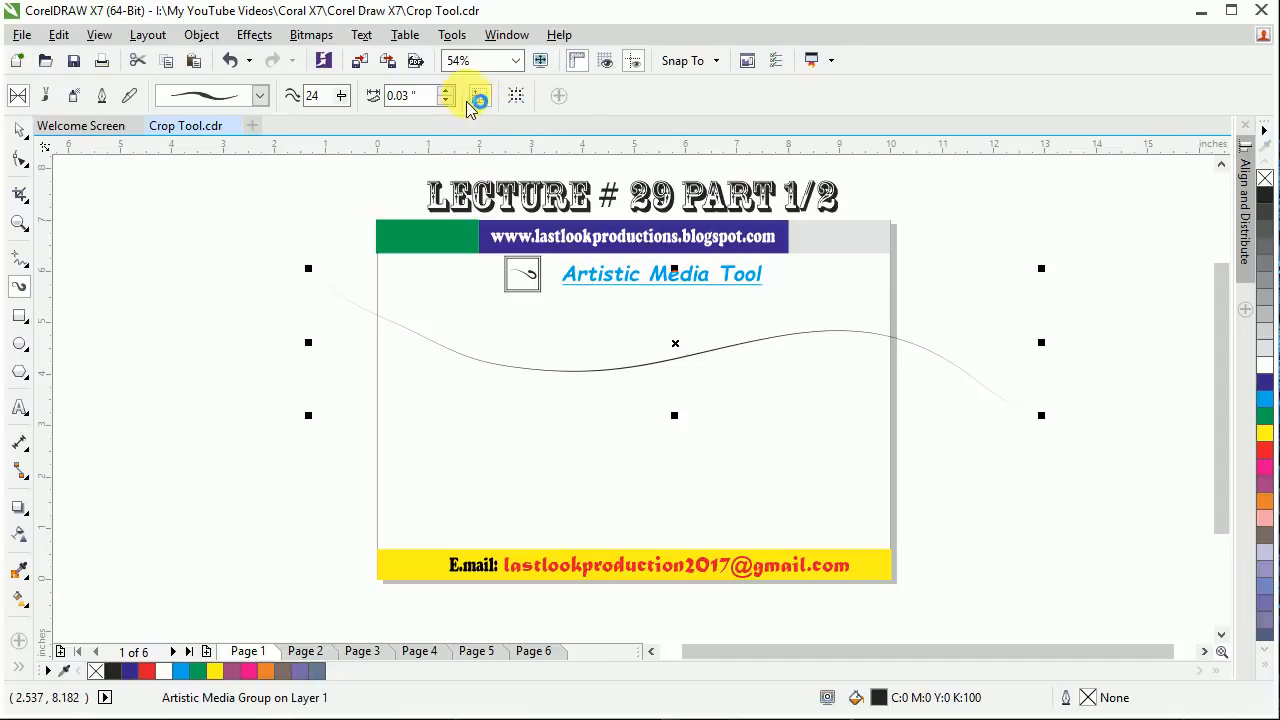
pyautogui.moveTo(457, 113)
pyautogui.mouseDown()
pyautogui.moveTo(448, 37)
pyautogui.moveTo(448, 52)
pyautogui.mouseUp()
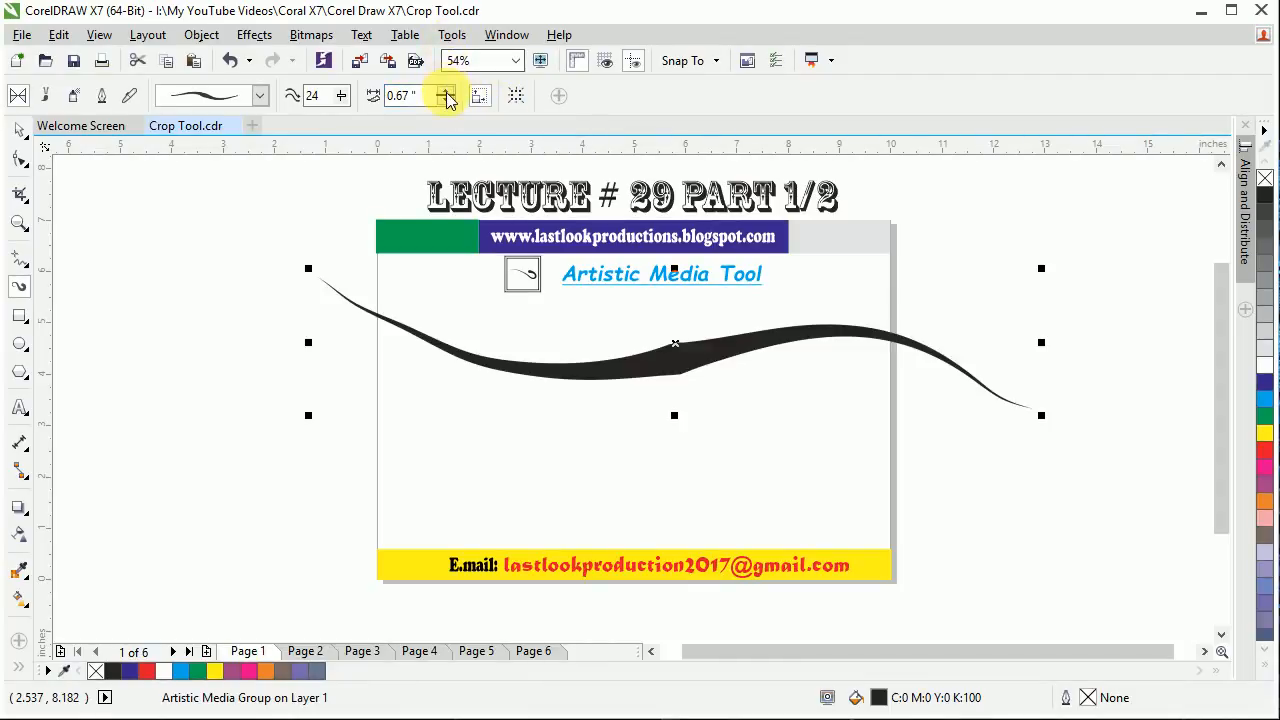
pyautogui.moveTo(455, 117); pyautogui.dragTo(443, 95)
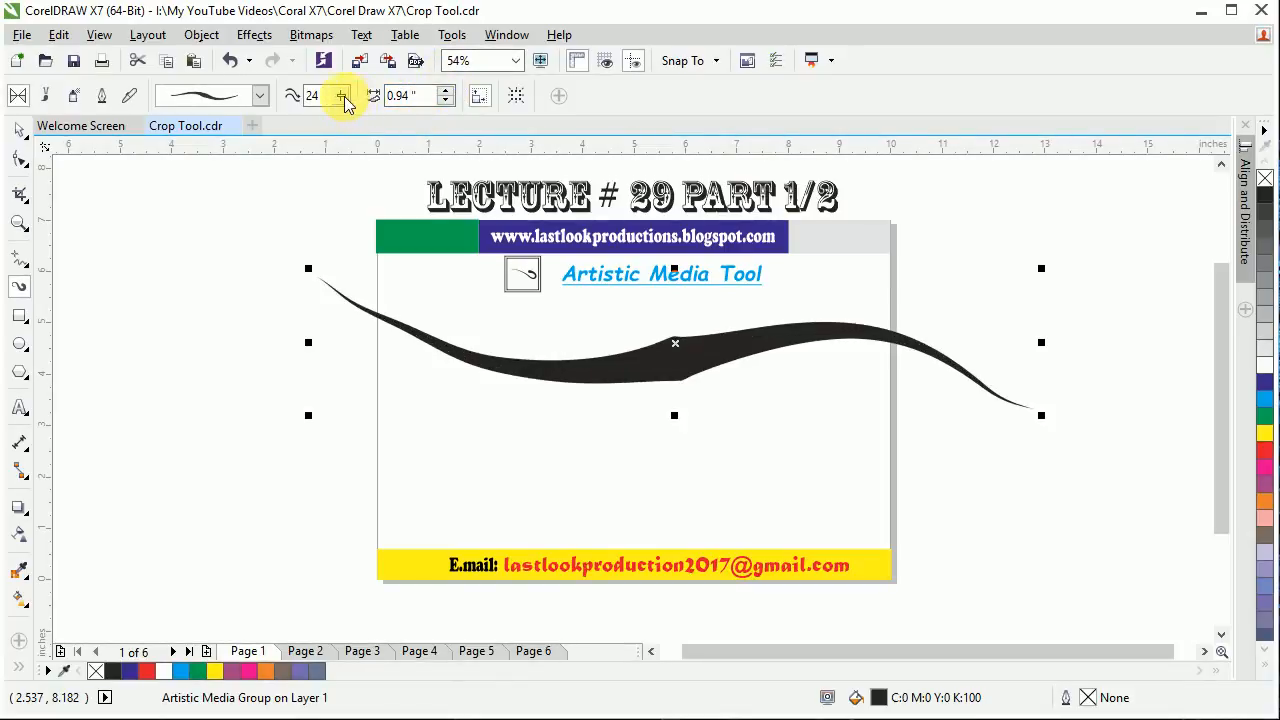
# Set the freehand smoothing to 50.
pyautogui.moveTo(351, 98); pyautogui.dragTo(344, 98)
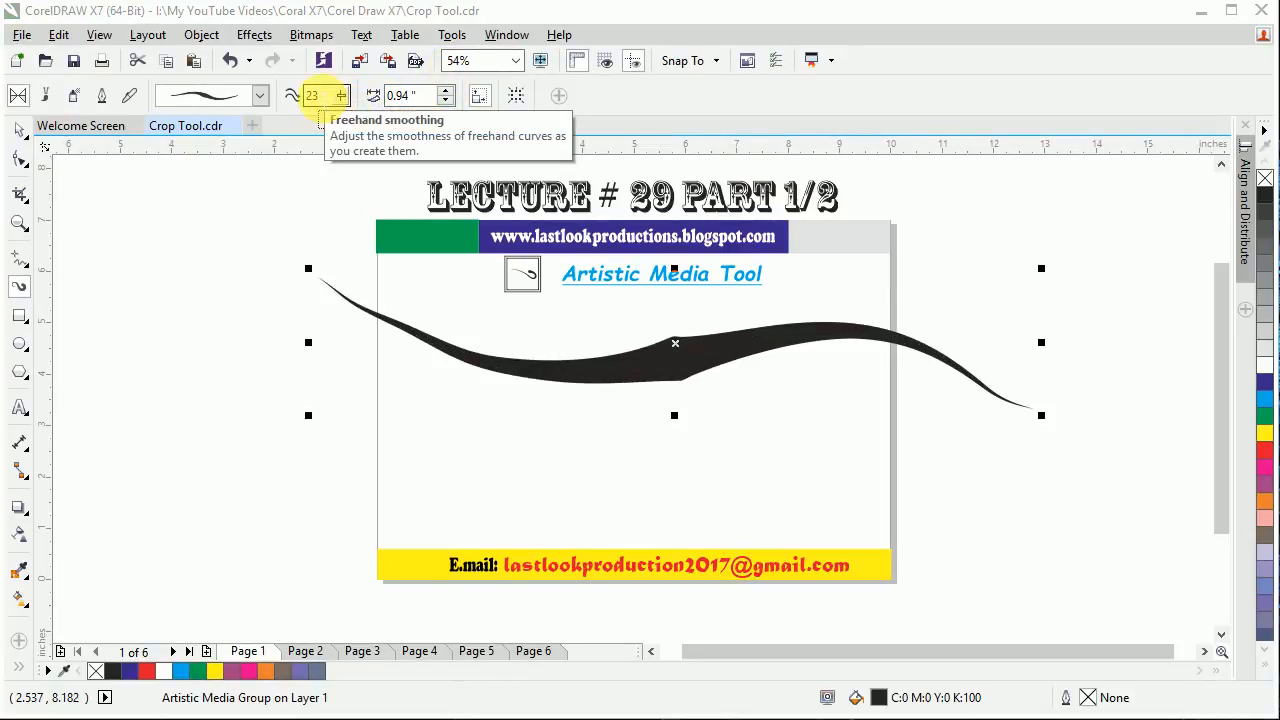
pyautogui.click(342, 97)
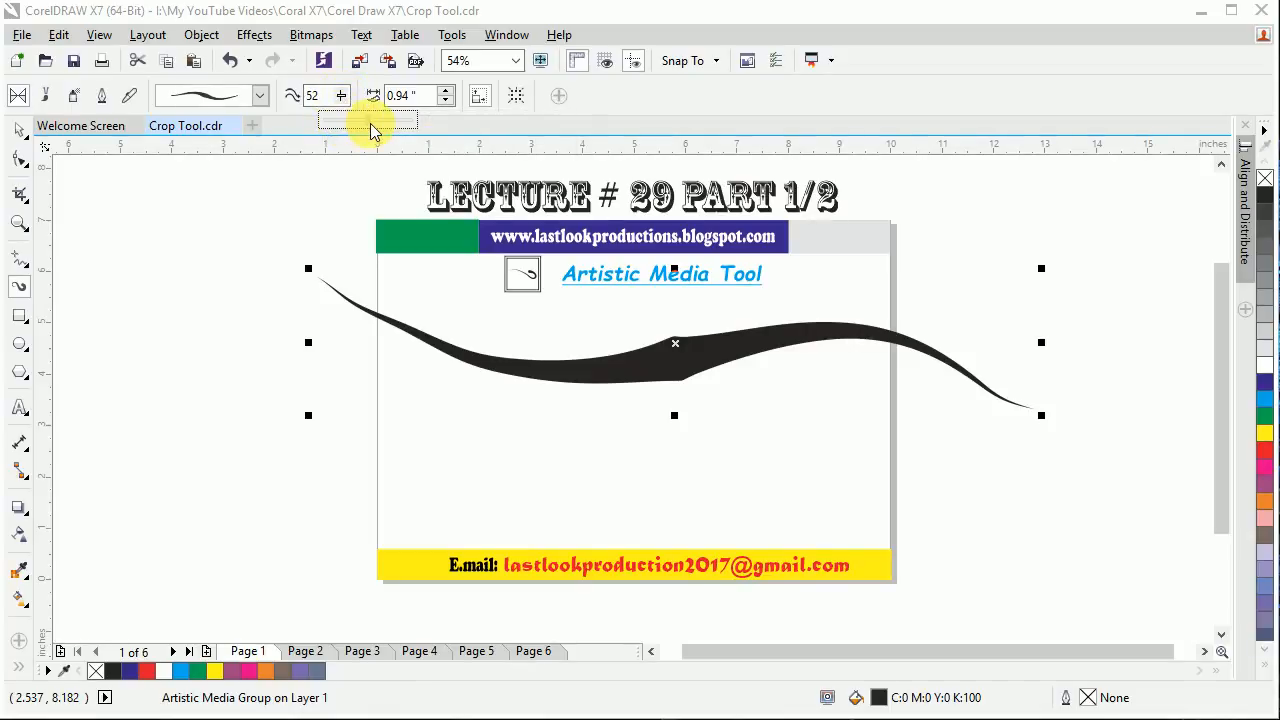
pyautogui.moveTo(370, 124); pyautogui.dragTo(375, 124)
pyautogui.click(344, 102)
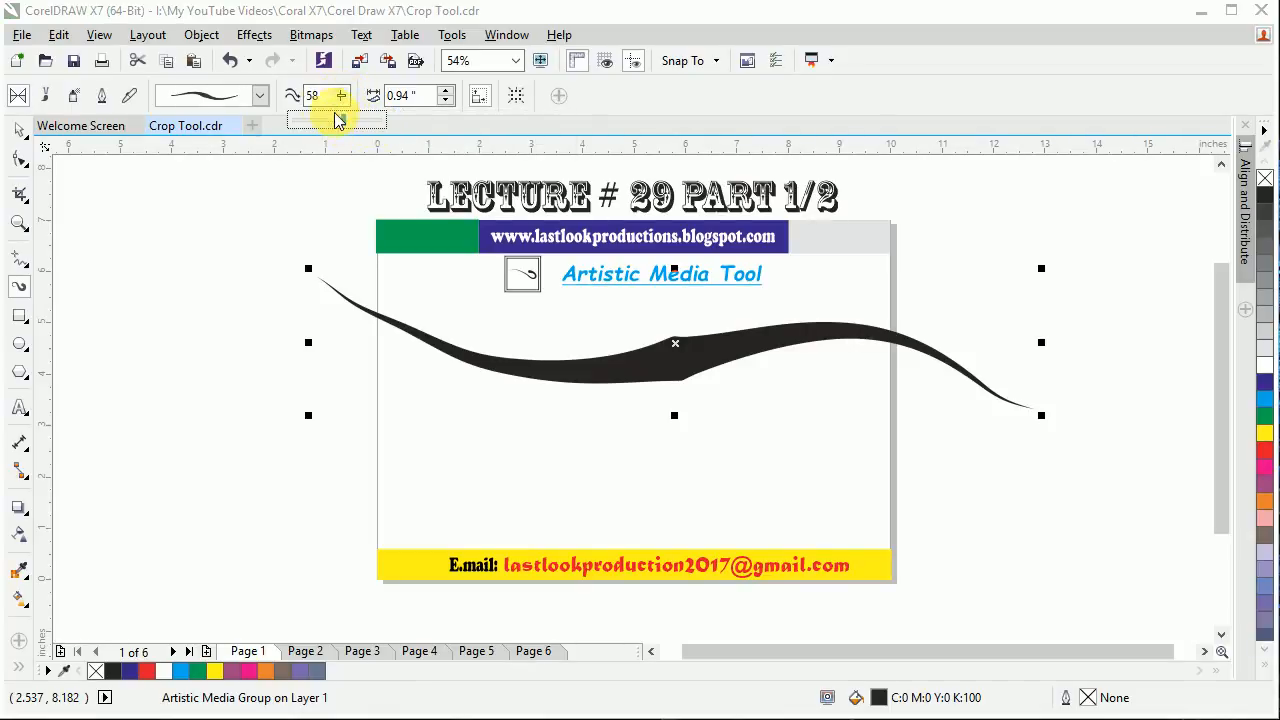
pyautogui.write('50')
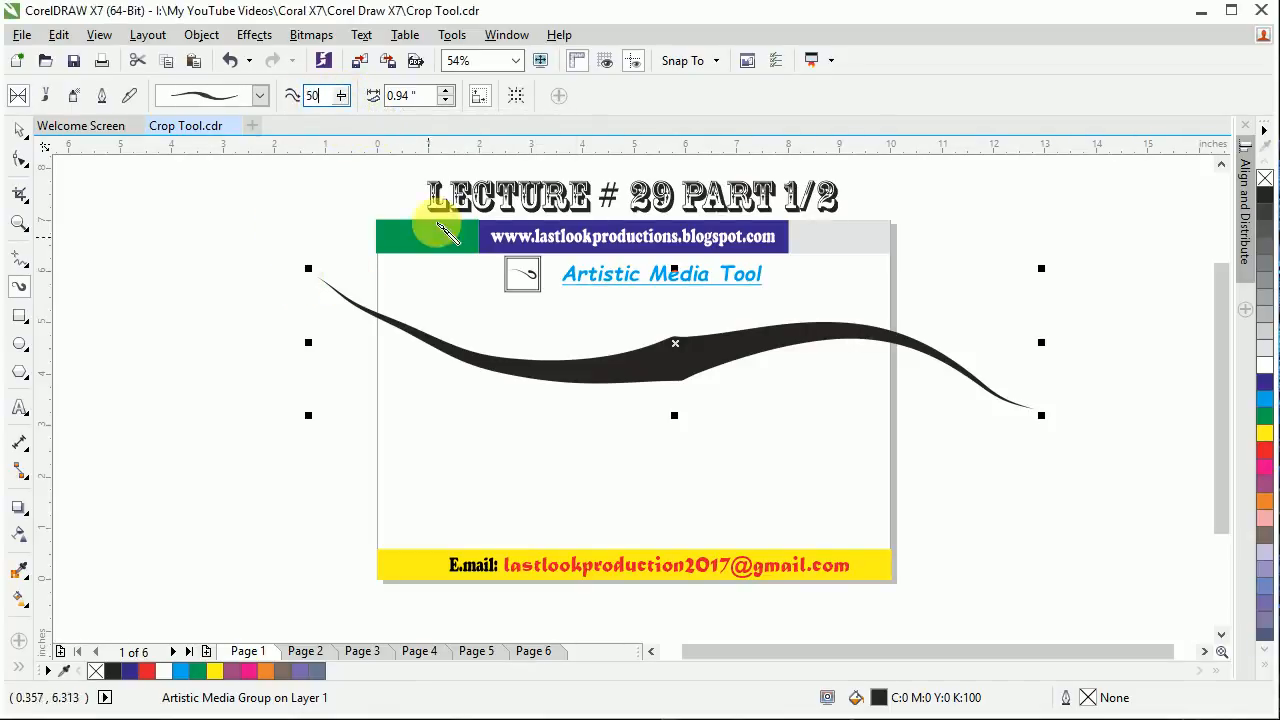
# Apply the first preset shape to the stroke, then draw a second one about 13 inches wide beneath it with the fourth preset shape.
pyautogui.click(259, 95)
pyautogui.click(256, 128)
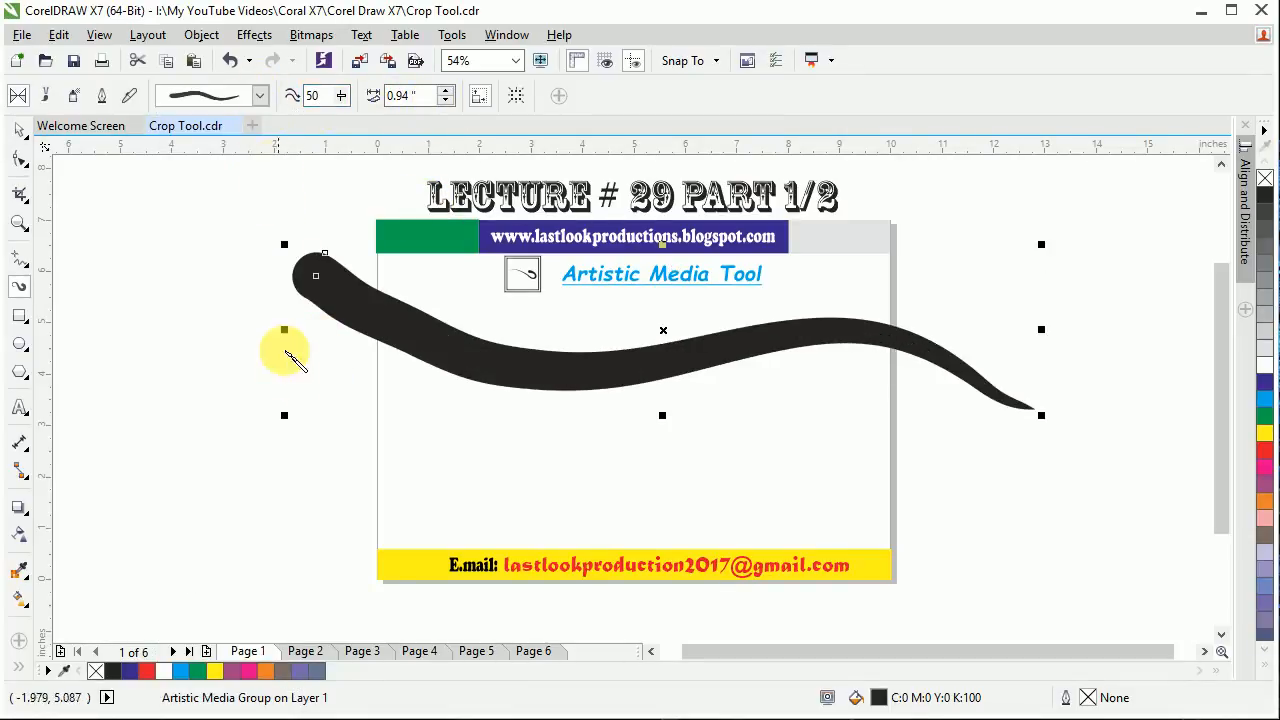
pyautogui.moveTo(300, 449); pyautogui.dragTo(978, 512)
pyautogui.click(259, 95)
pyautogui.click(235, 257)
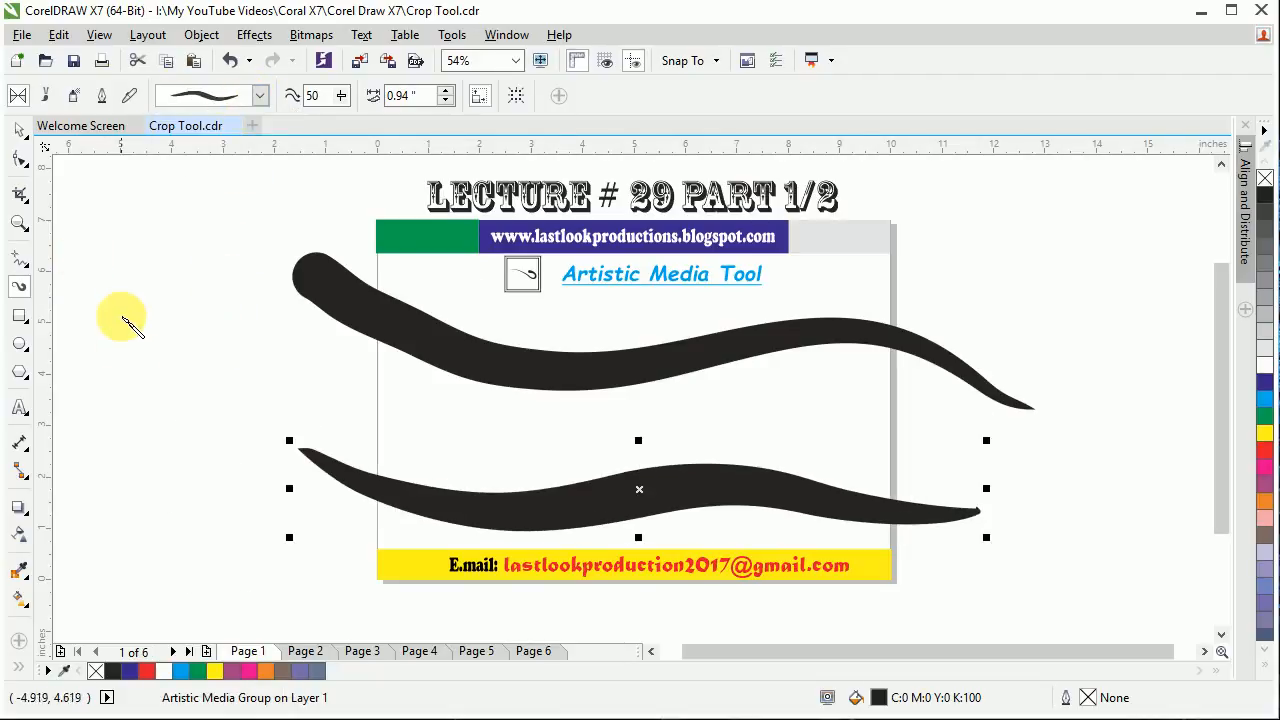
# Draw a third stroke beside the page, give it the ninth preset with a round head and thin tail, and add three more such strokes.
pyautogui.moveTo(155, 270)
pyautogui.mouseDown()
pyautogui.moveTo(223, 349)
pyautogui.moveTo(626, 450)
pyautogui.mouseUp()
pyautogui.click(259, 95)
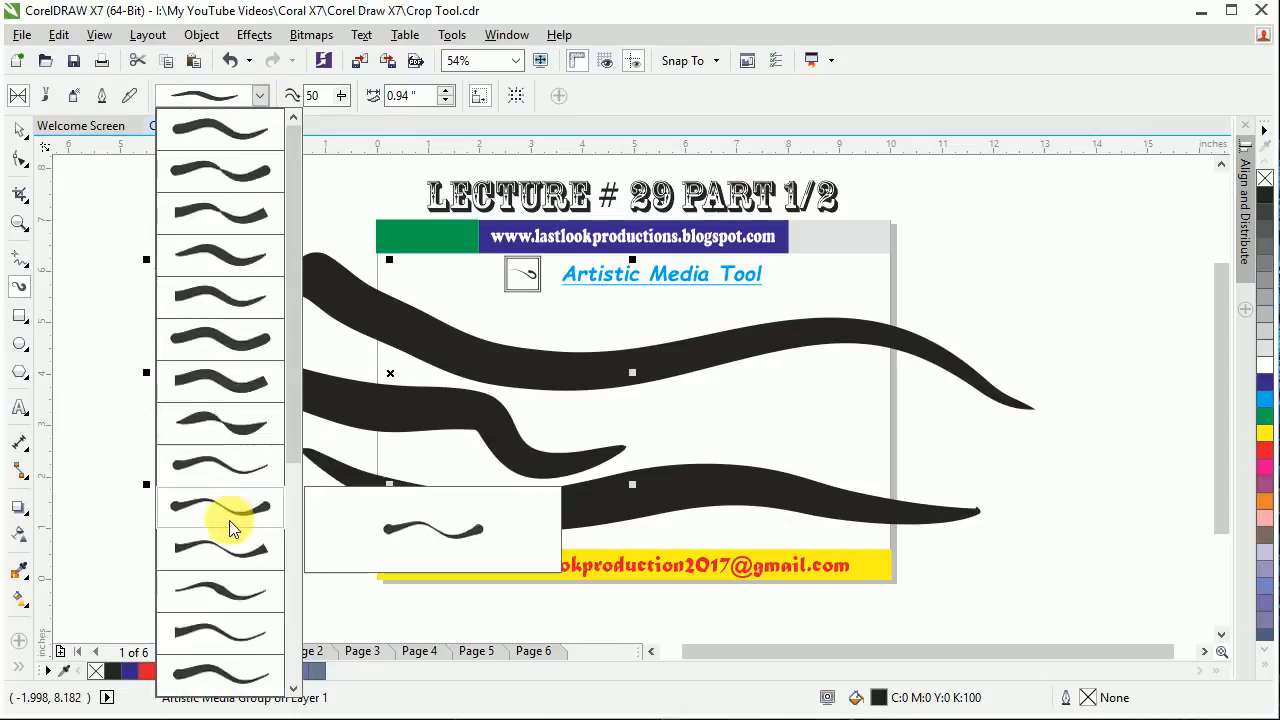
pyautogui.click(231, 477)
pyautogui.moveTo(1068, 260)
pyautogui.mouseDown()
pyautogui.moveTo(594, 432)
pyautogui.moveTo(612, 460)
pyautogui.mouseUp()
pyautogui.moveTo(962, 366)
pyautogui.mouseDown()
pyautogui.moveTo(920, 449)
pyautogui.moveTo(305, 520)
pyautogui.mouseUp()
pyautogui.moveTo(222, 335); pyautogui.dragTo(216, 503)
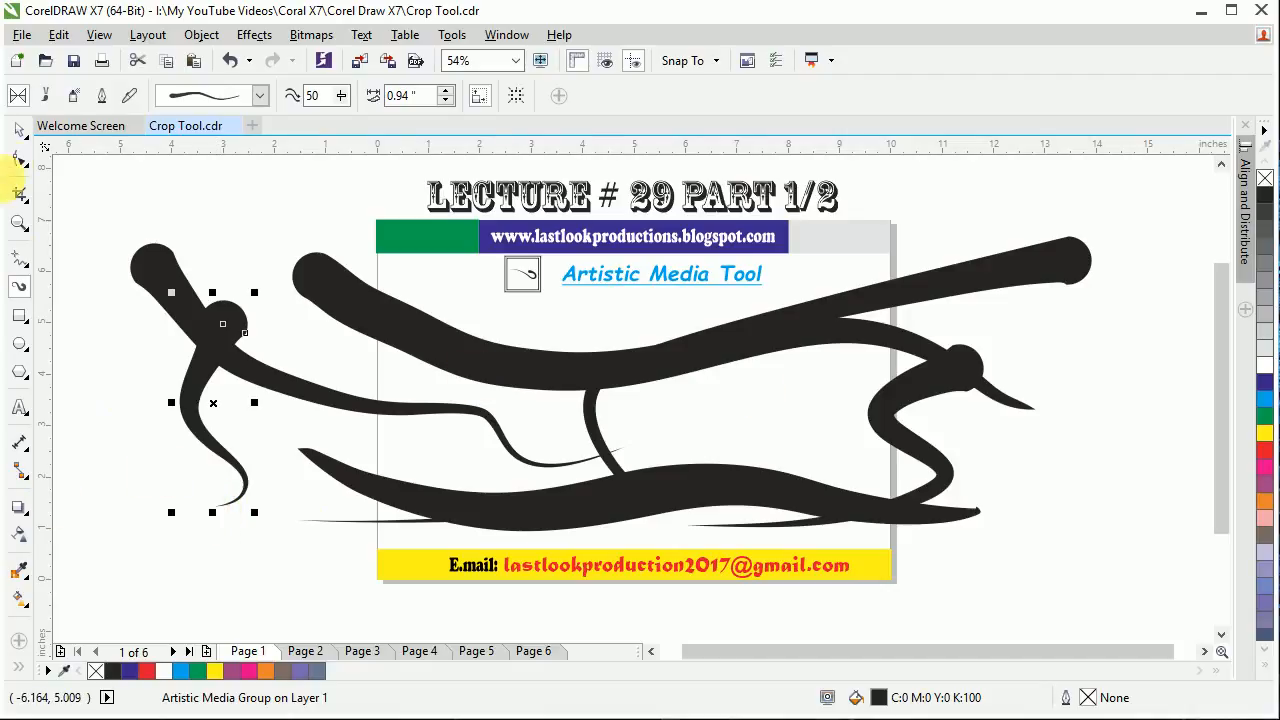
# Try to lock the Artistic Media Tool heading group so that it stays out of the stroke selection.
pyautogui.click(17, 132)
pyautogui.moveTo(86, 206)
pyautogui.mouseDown()
pyautogui.moveTo(271, 320)
pyautogui.moveTo(1143, 571)
pyautogui.moveTo(1140, 603)
pyautogui.mouseUp()
pyautogui.press('Escape')
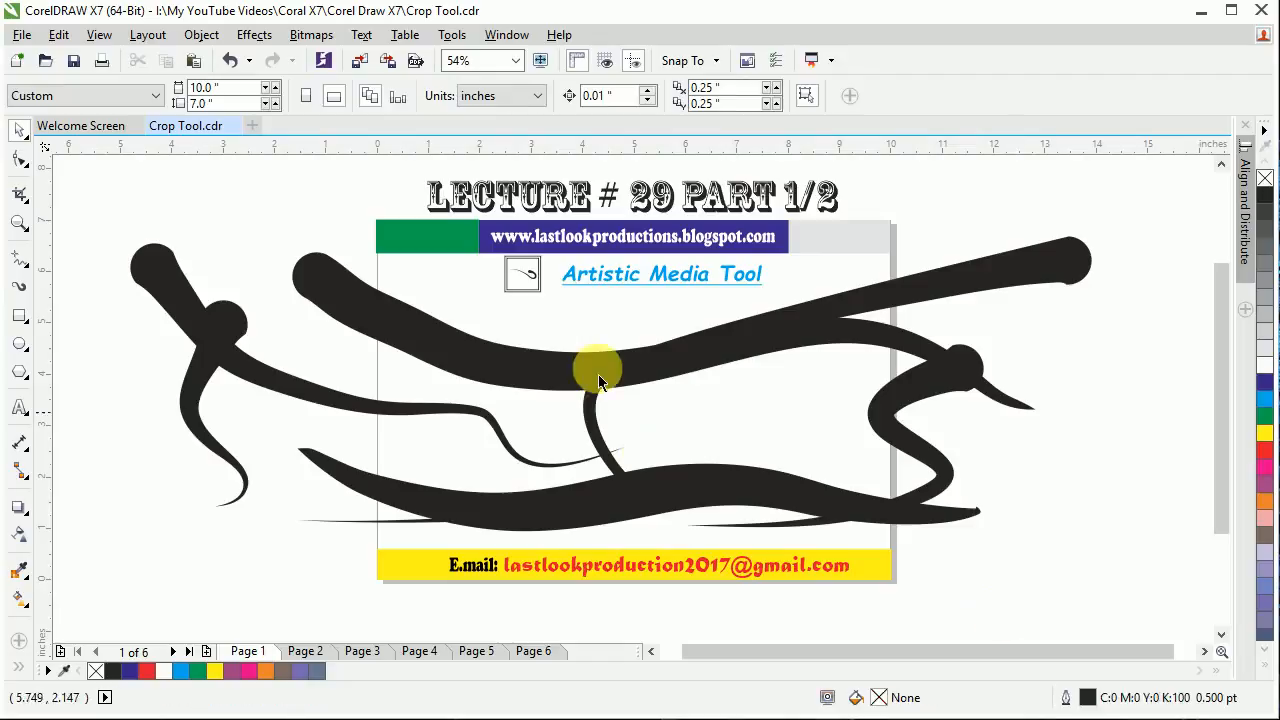
pyautogui.rightClick(584, 286)
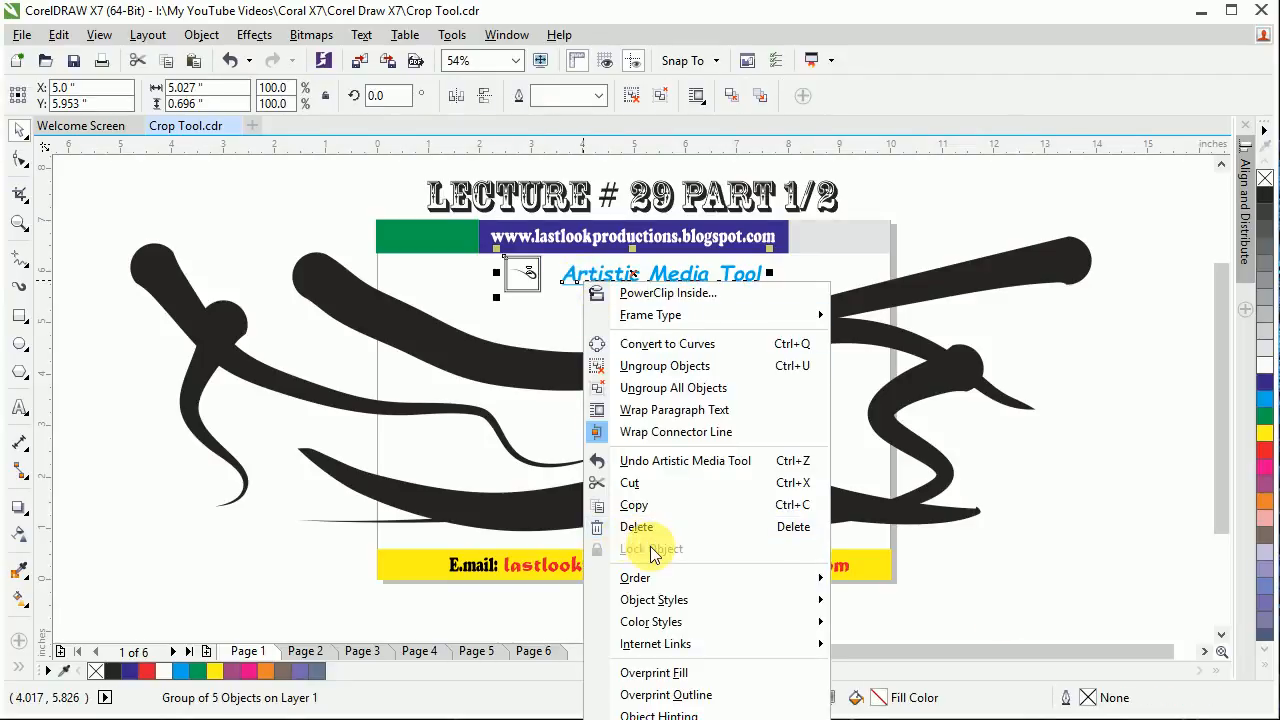
pyautogui.click(441, 268)
pyautogui.rightClick(549, 275)
pyautogui.click(571, 273)
# Delete all six drawn artistic media strokes one after another, keeping the page heading and banners.
pyautogui.click(940, 282)
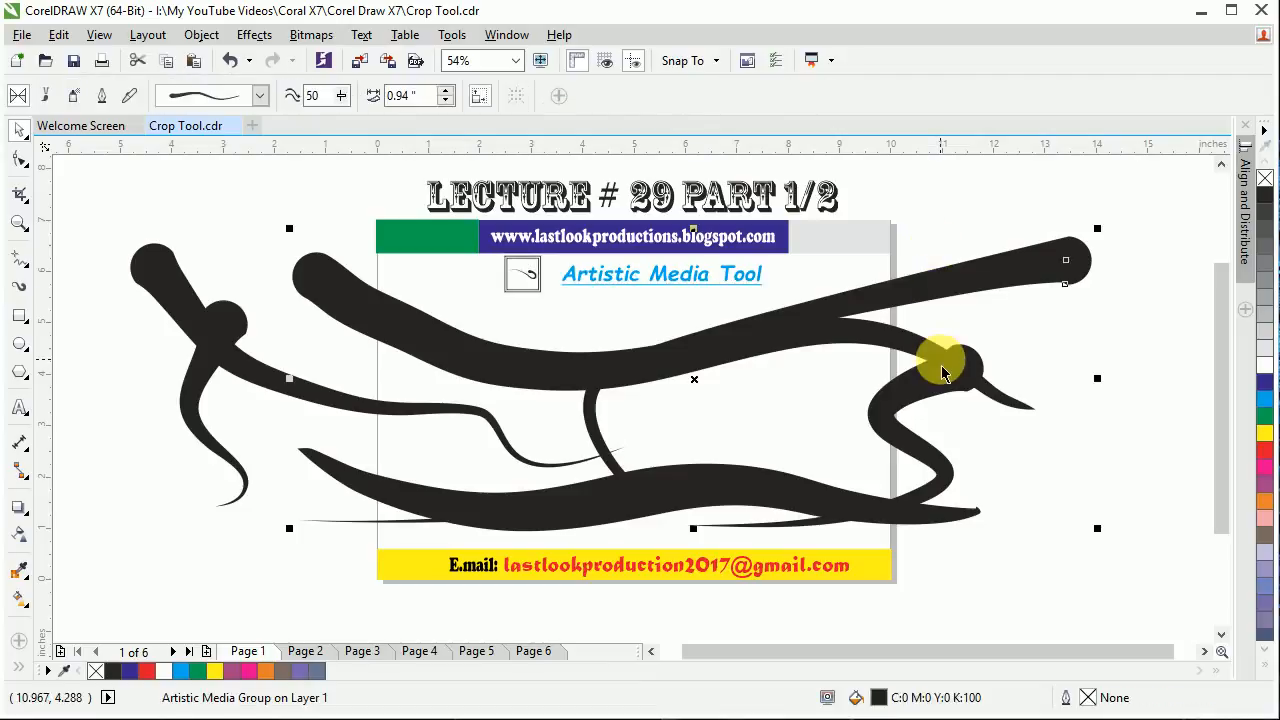
pyautogui.press('Delete')
pyautogui.click(766, 341)
pyautogui.press('Delete')
pyautogui.click(905, 388)
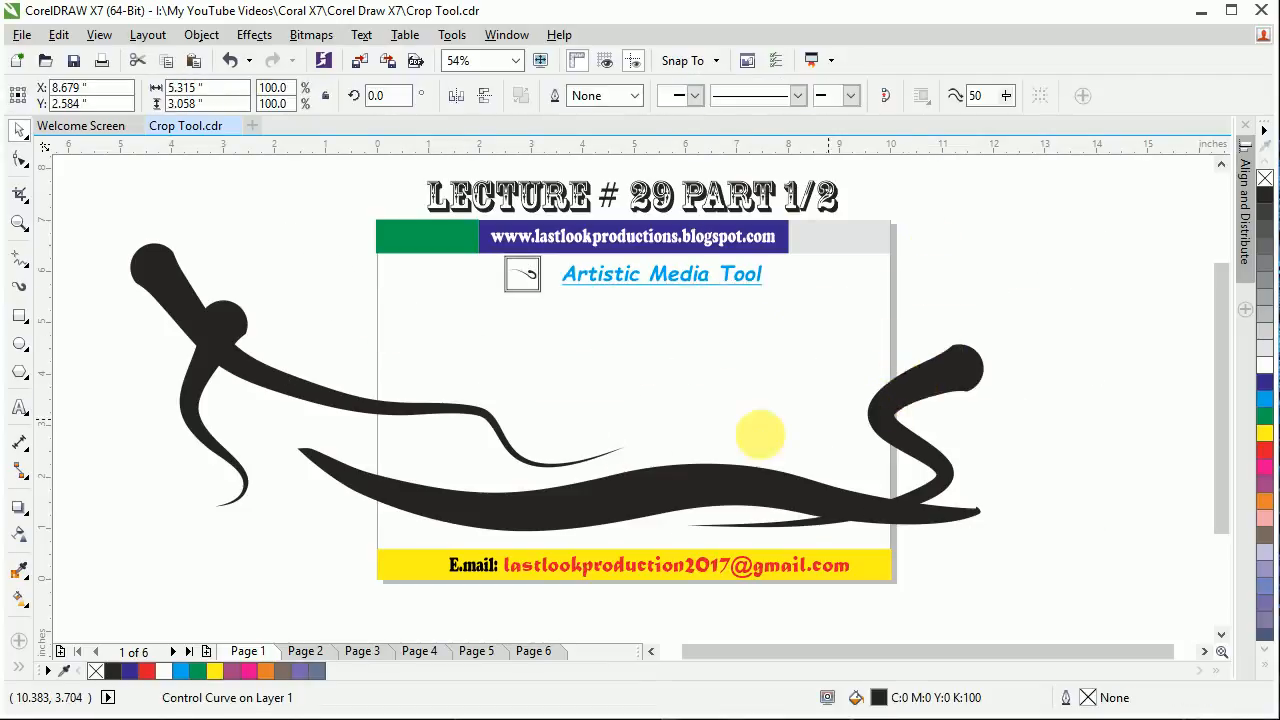
pyautogui.press('Delete')
pyautogui.click(651, 482)
pyautogui.press('Delete')
pyautogui.click(408, 420)
pyautogui.press('Delete')
pyautogui.click(200, 357)
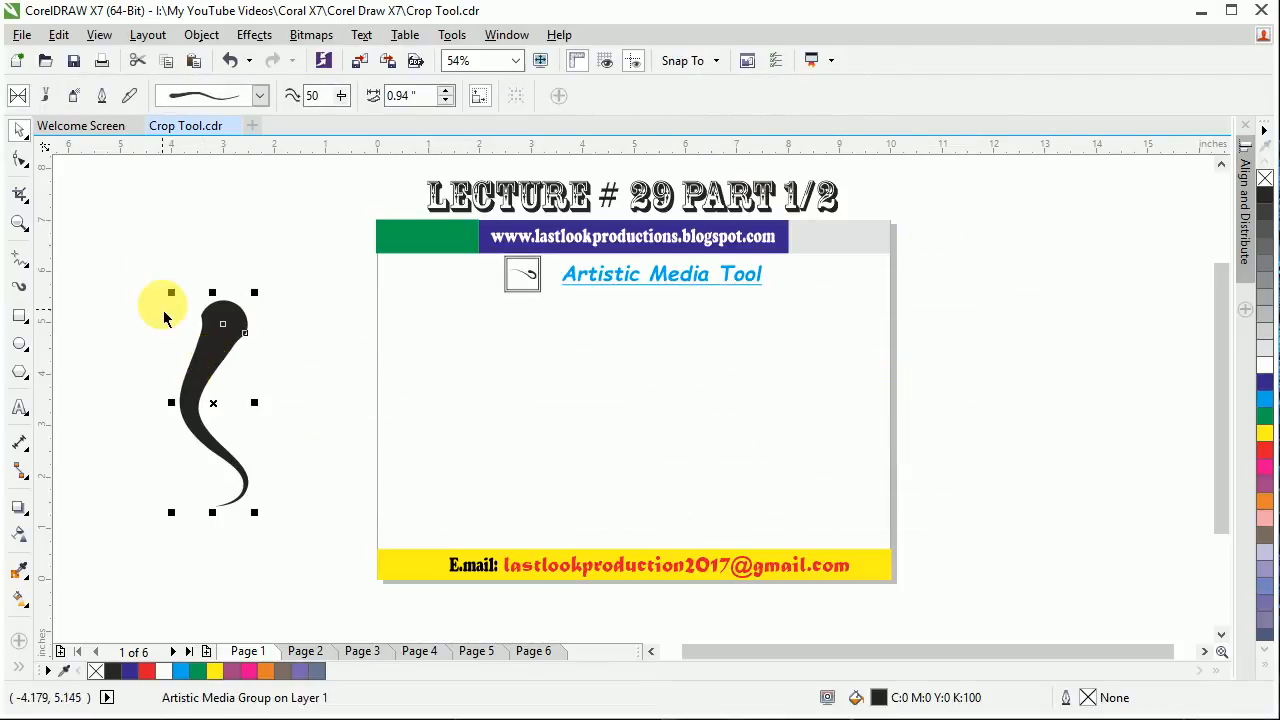
pyautogui.press('Delete')
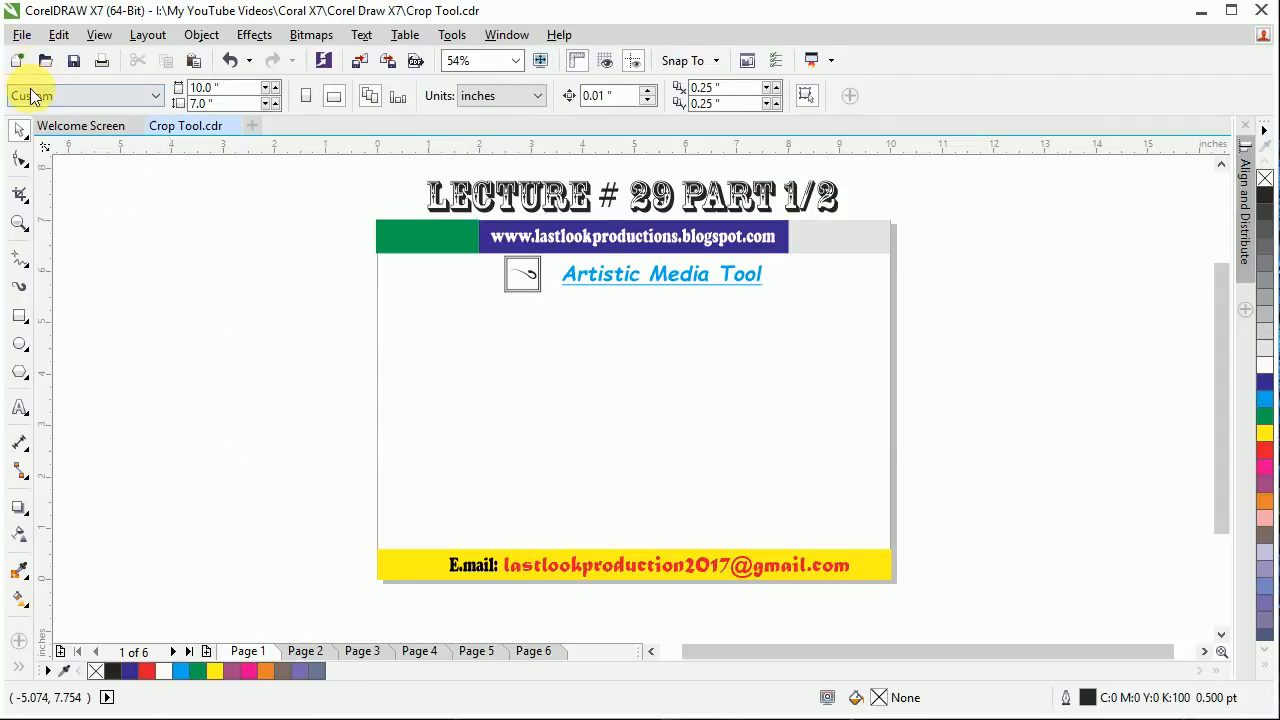
# Reactivate the Artistic Media tool in Brush mode and inspect its stroke width setting.
pyautogui.click(27, 288)
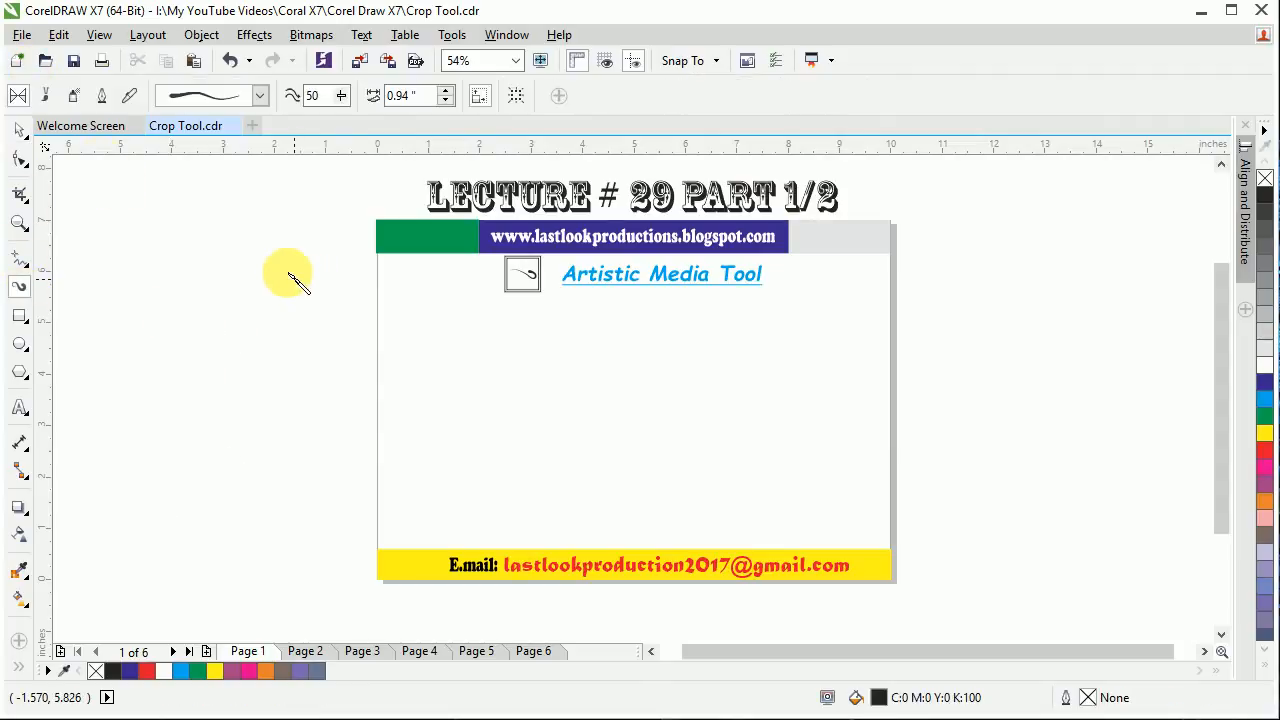
pyautogui.click(44, 94)
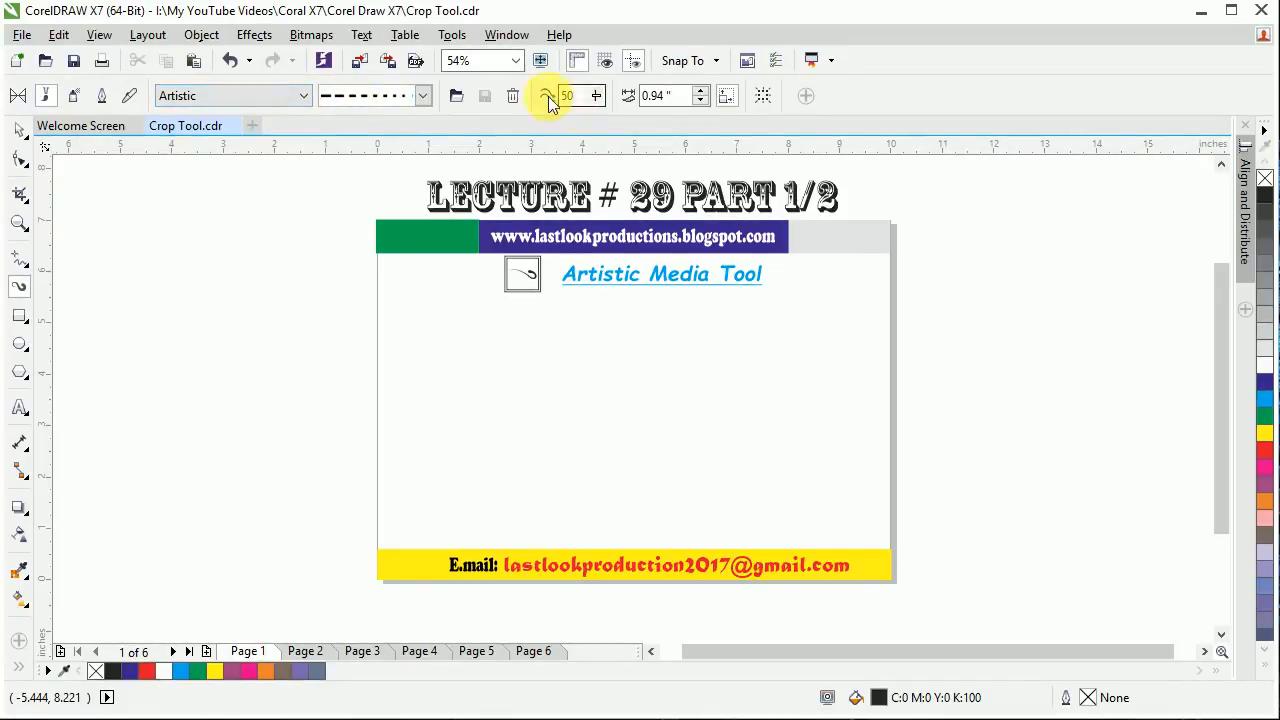
pyautogui.click(662, 95)
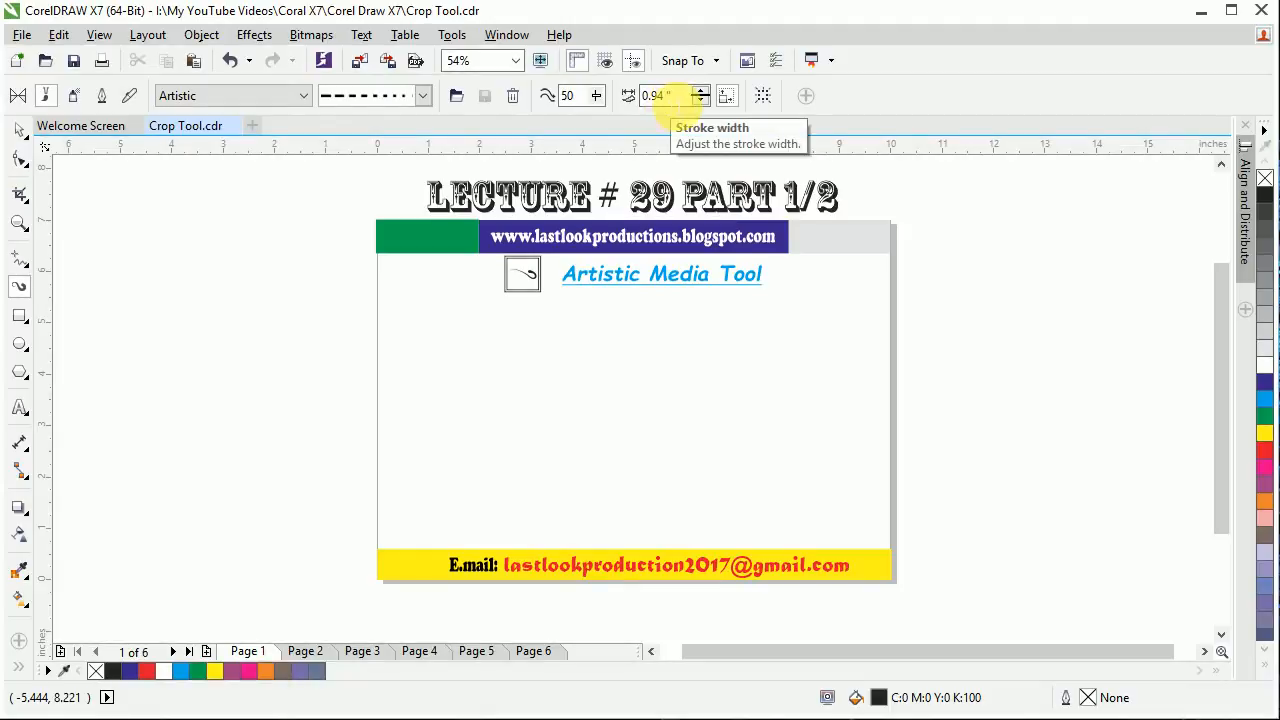
# Review the available brush categories, switch the category to Objects, and return it to Artistic.
pyautogui.click(258, 92)
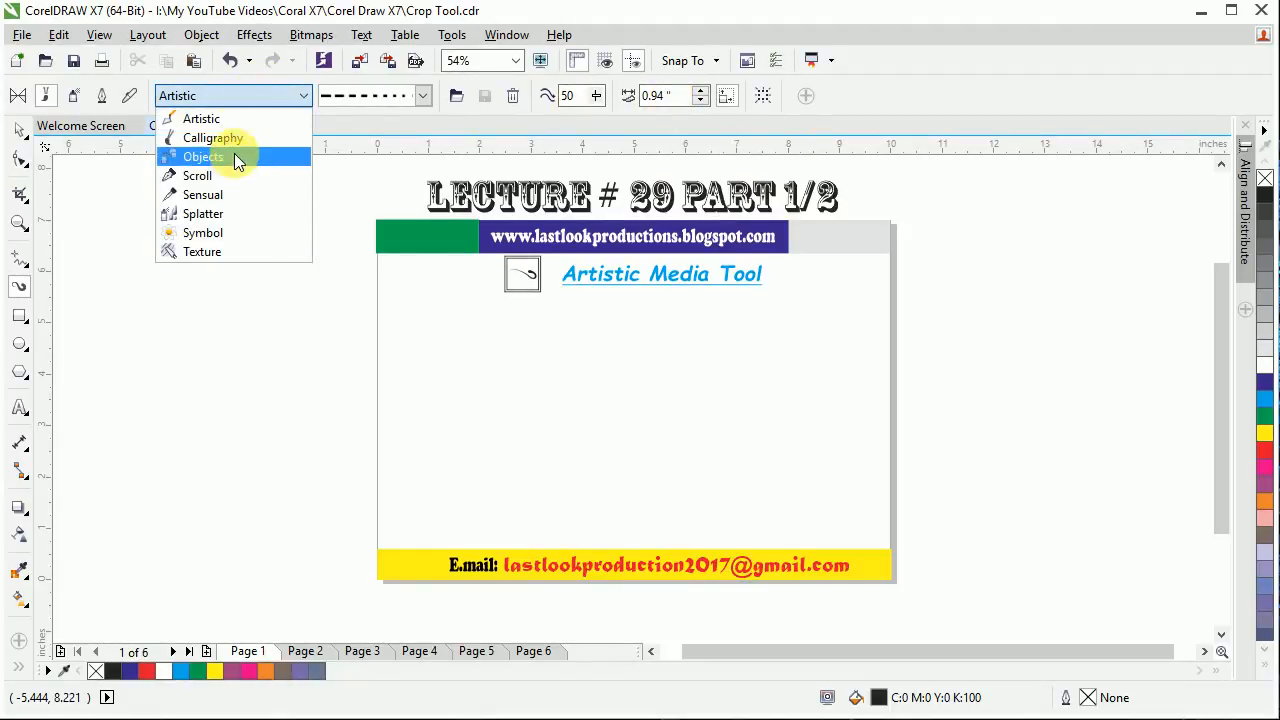
pyautogui.click(234, 162)
pyautogui.click(257, 94)
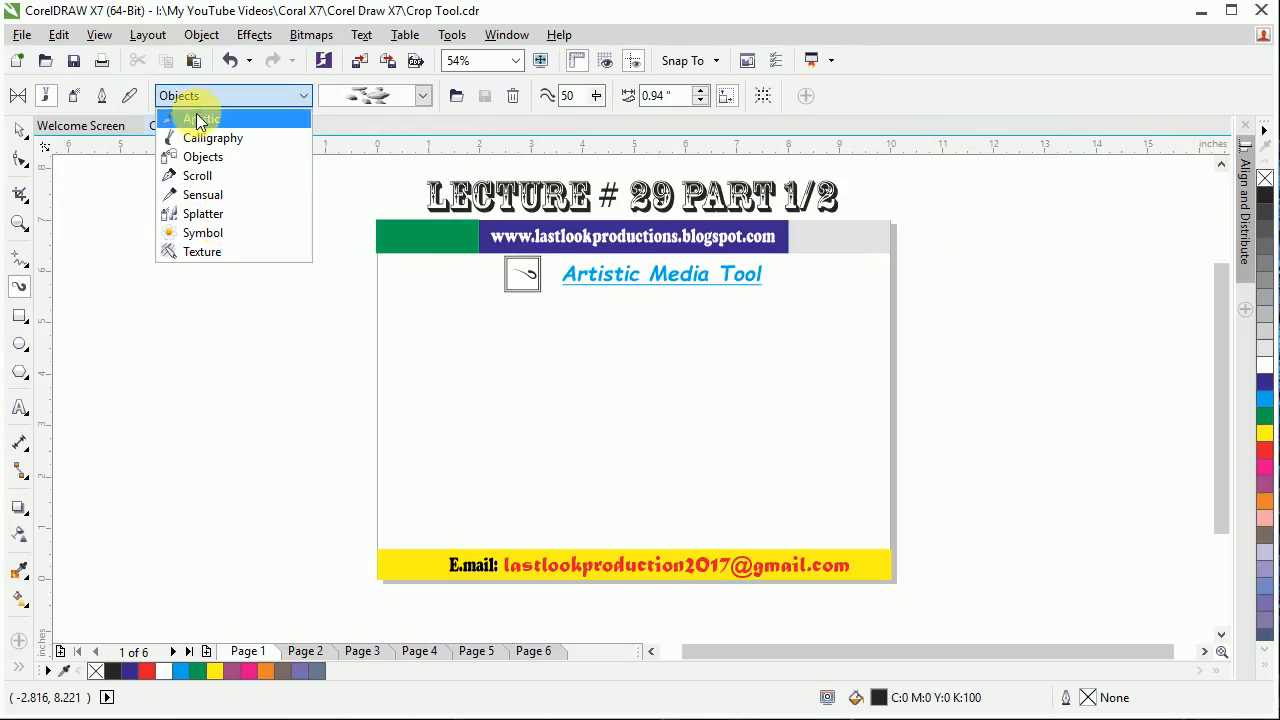
pyautogui.click(193, 121)
# Choose the tenth Artistic brushstroke, a pointed outline with a stepped end, and draw two roughly horizontal strokes across the lower half of the page.
pyautogui.click(424, 95)
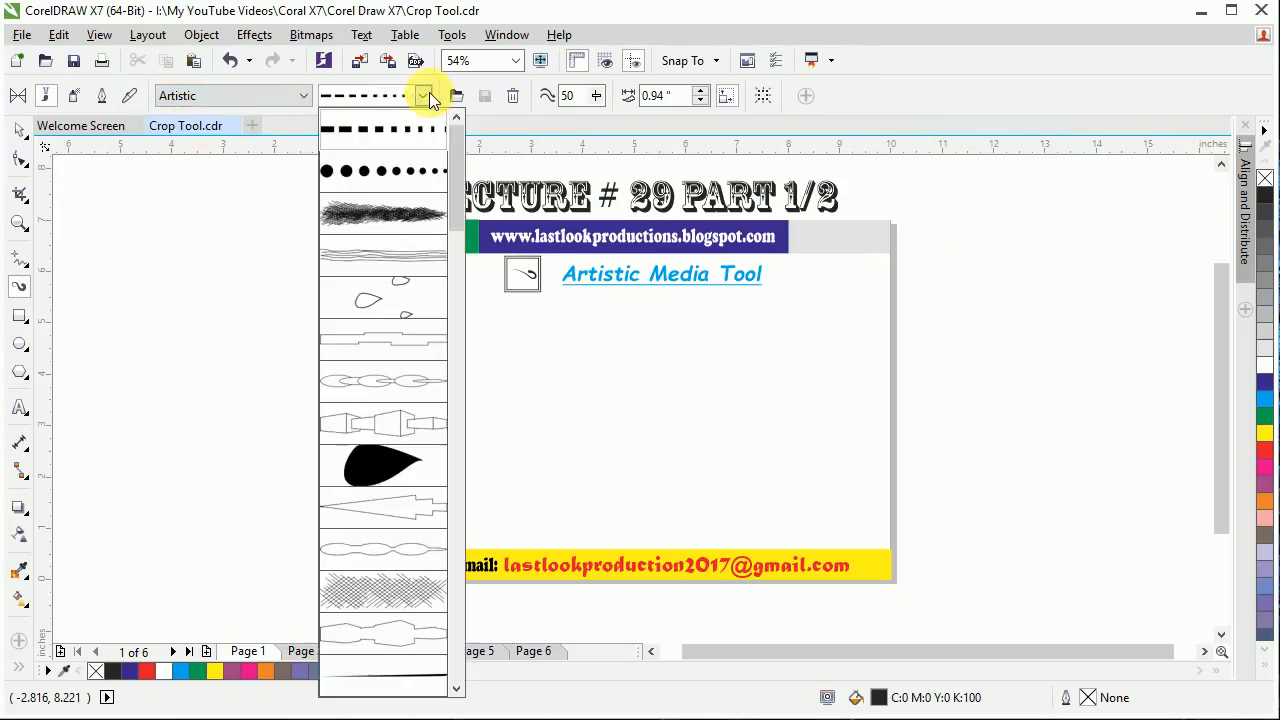
pyautogui.click(424, 95)
pyautogui.click(424, 95)
pyautogui.click(424, 95)
pyautogui.click(424, 95)
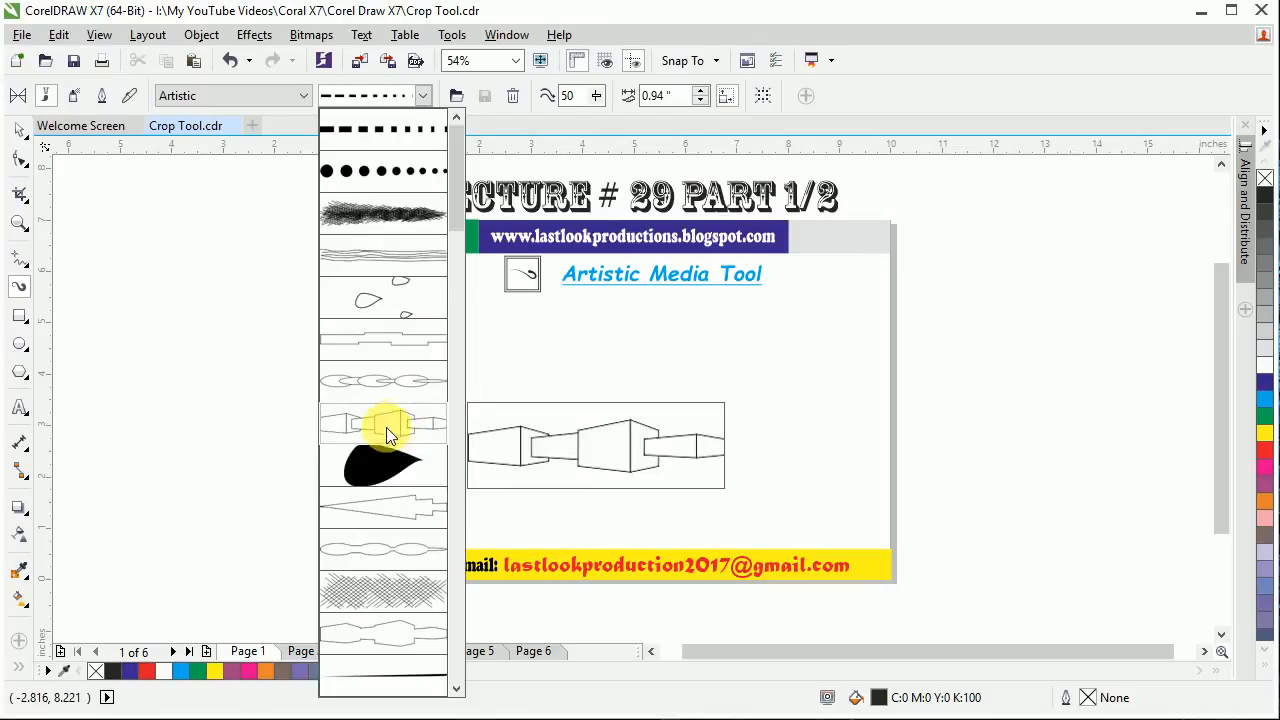
pyautogui.click(378, 506)
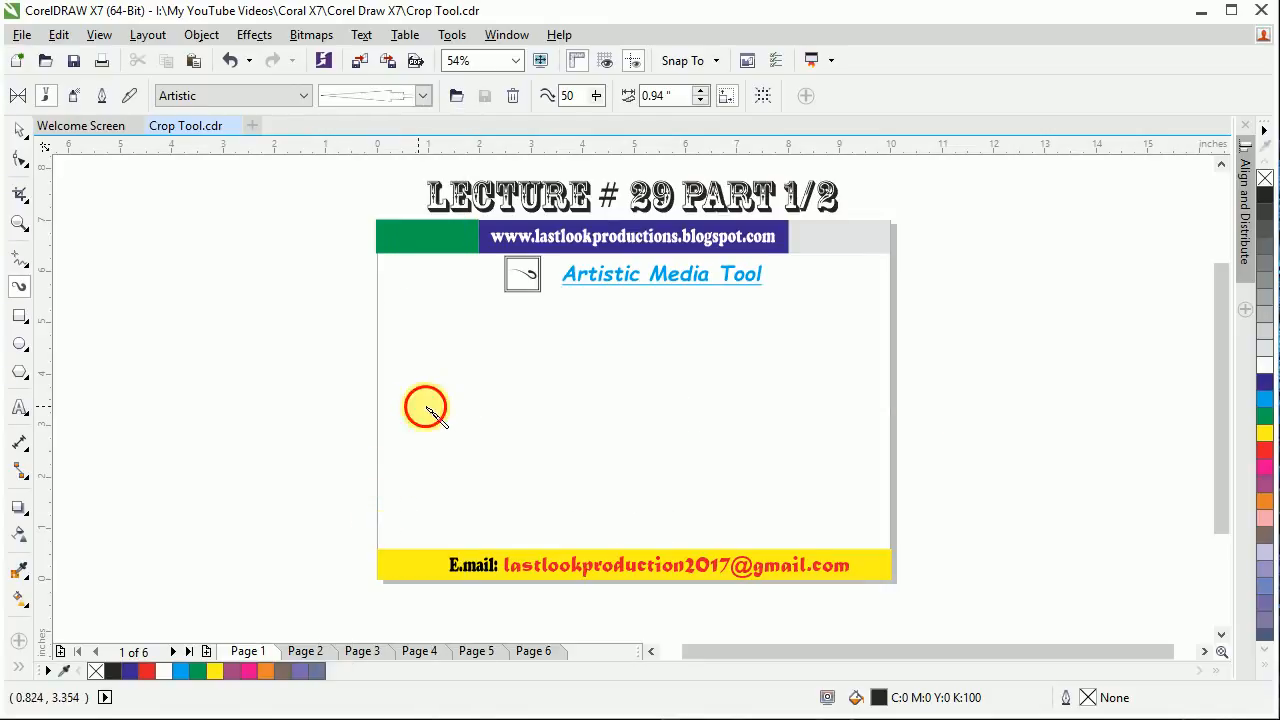
pyautogui.moveTo(418, 405); pyautogui.dragTo(975, 397)
pyautogui.moveTo(640, 500); pyautogui.dragTo(960, 480)
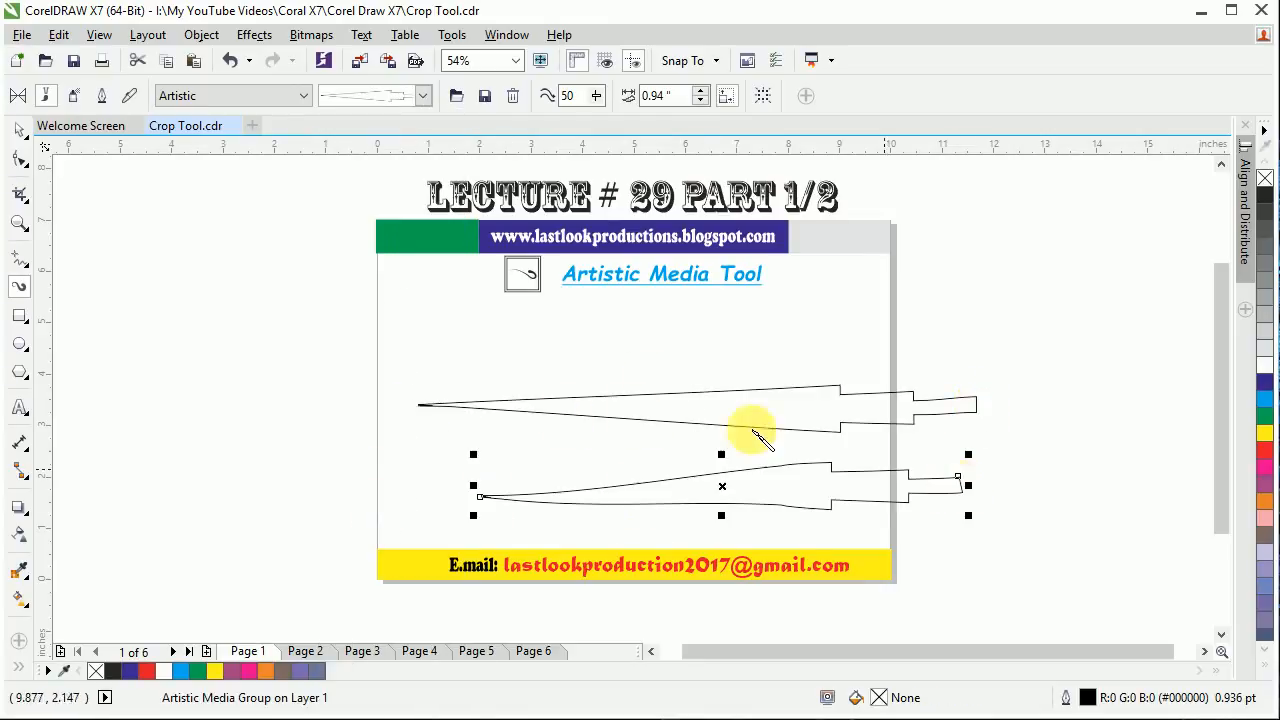
# Give the lower stroke the eighth Artistic brushstroke with overlapping box segments, and draw two long wavy horizontal strokes across the page with it.
pyautogui.click(424, 96)
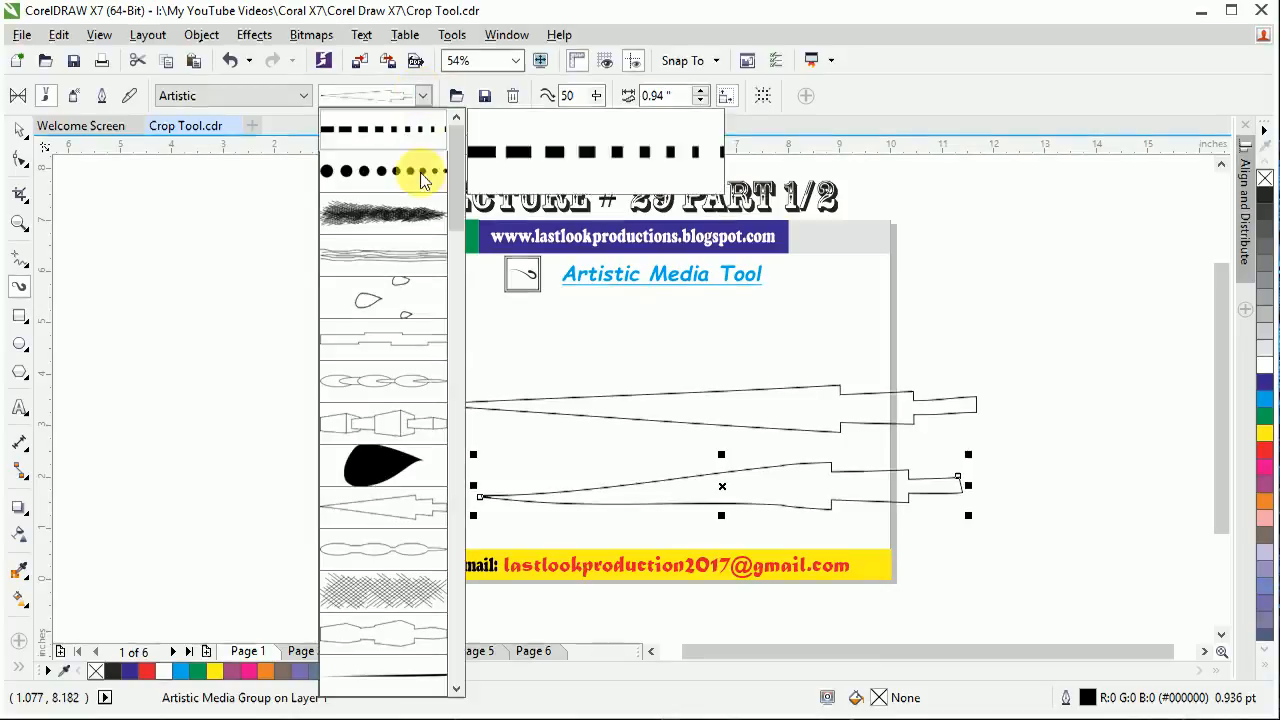
pyautogui.click(402, 414)
pyautogui.moveTo(337, 343)
pyautogui.mouseDown()
pyautogui.moveTo(602, 353)
pyautogui.moveTo(1146, 310)
pyautogui.mouseUp()
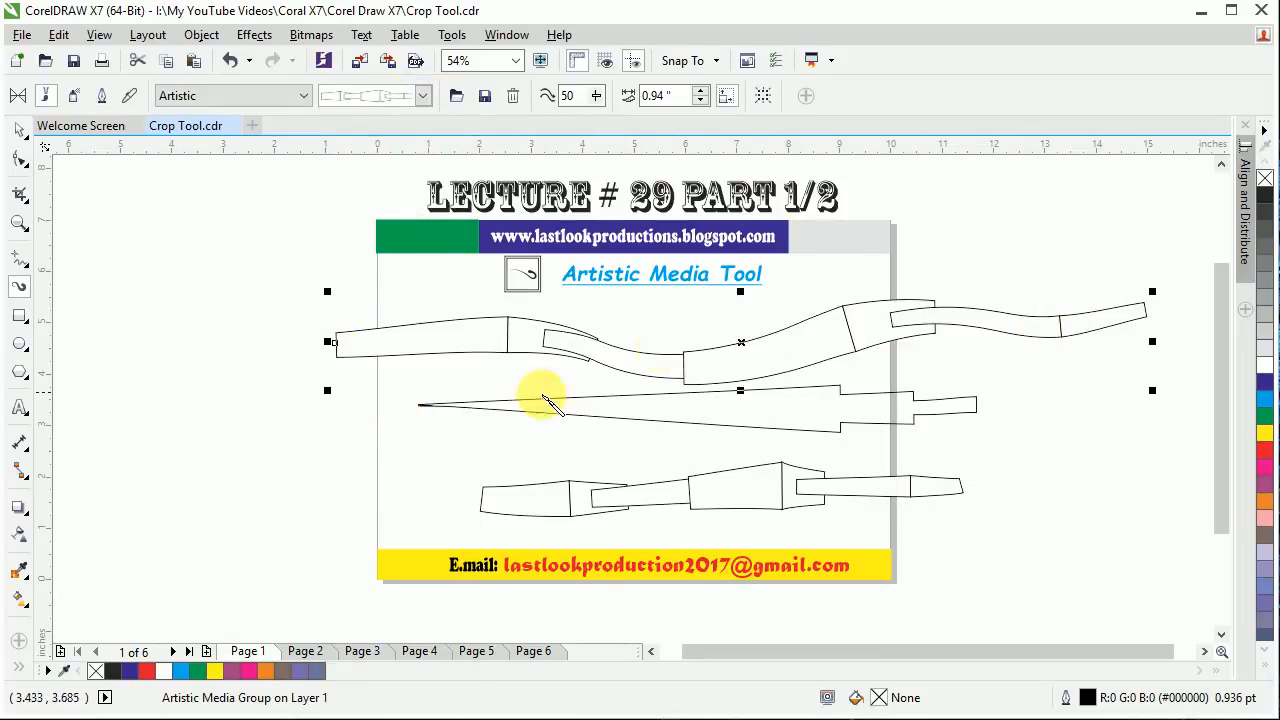
pyautogui.moveTo(174, 390)
pyautogui.mouseDown()
pyautogui.moveTo(610, 437)
pyautogui.moveTo(1101, 432)
pyautogui.mouseUp()
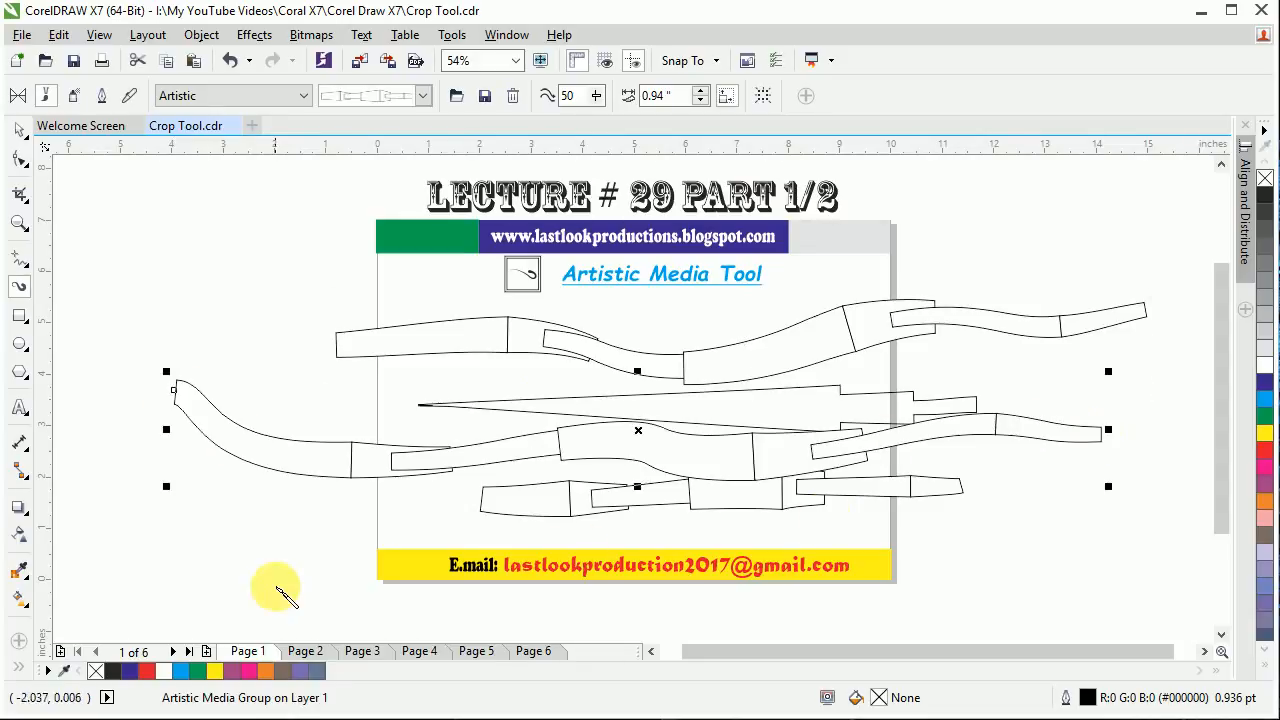
# Draw four curved, roughly vertical box-segment strokes crossing the horizontal ones near both sides of the page.
pyautogui.moveTo(282, 256)
pyautogui.mouseDown()
pyautogui.moveTo(364, 382)
pyautogui.moveTo(400, 552)
pyautogui.mouseUp()
pyautogui.moveTo(418, 286)
pyautogui.mouseDown()
pyautogui.moveTo(503, 380)
pyautogui.moveTo(560, 535)
pyautogui.mouseUp()
pyautogui.moveTo(915, 268); pyautogui.dragTo(795, 552)
pyautogui.moveTo(984, 281)
pyautogui.mouseDown()
pyautogui.moveTo(923, 331)
pyautogui.moveTo(971, 537)
pyautogui.moveTo(993, 522)
pyautogui.mouseUp()
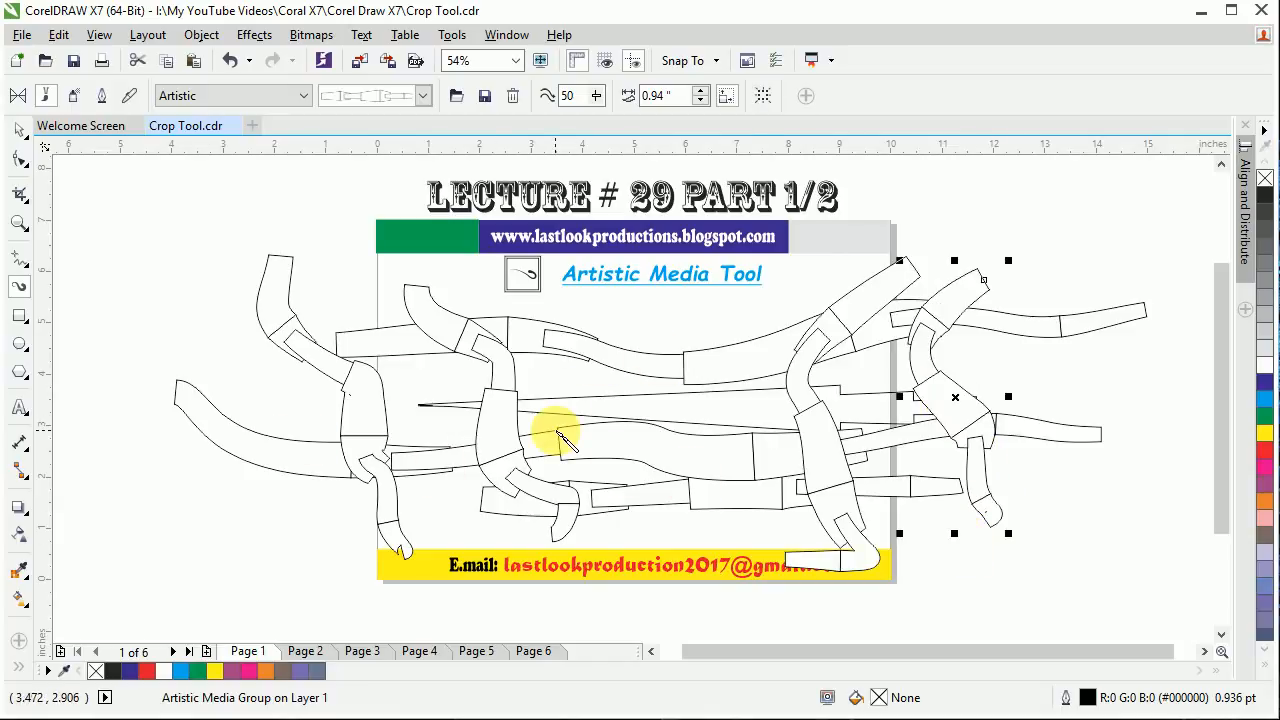
# Delete all eight drawn brush strokes one after another, keeping the page heading and banners.
pyautogui.press('Delete')
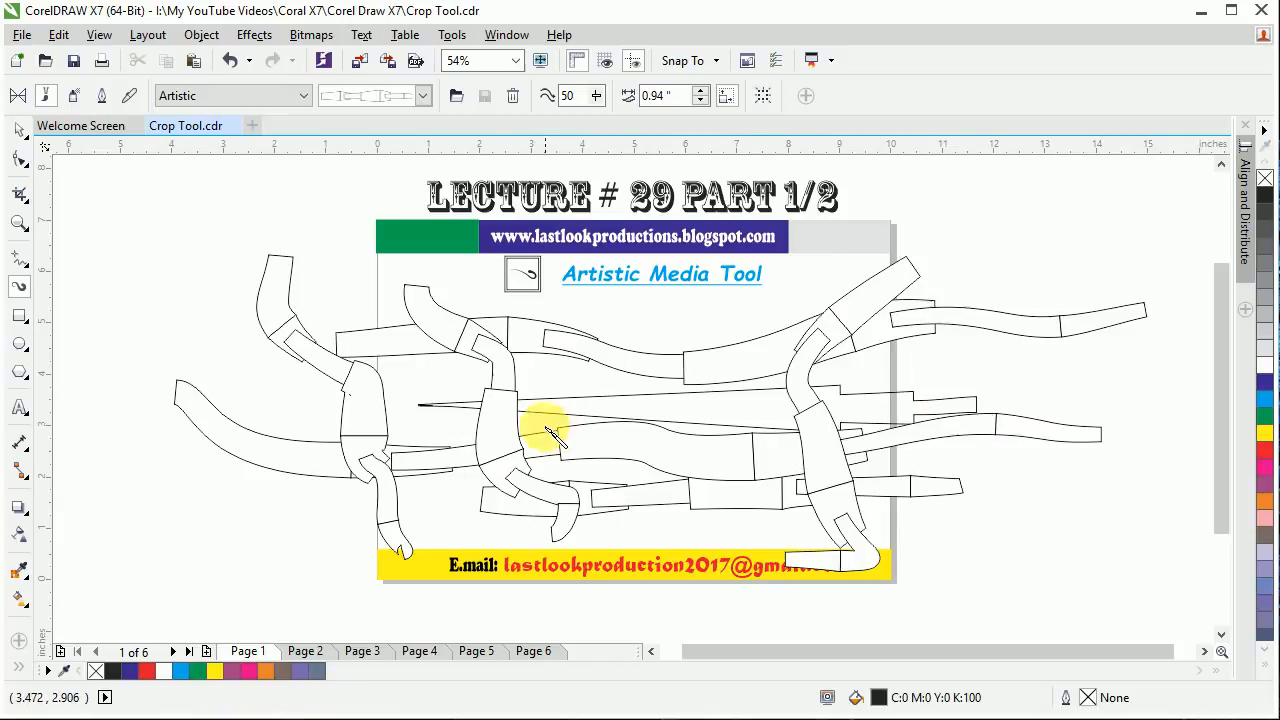
pyautogui.click(20, 132)
pyautogui.moveTo(886, 564); pyautogui.dragTo(1008, 562)
pyautogui.press('Delete')
pyautogui.click(725, 472)
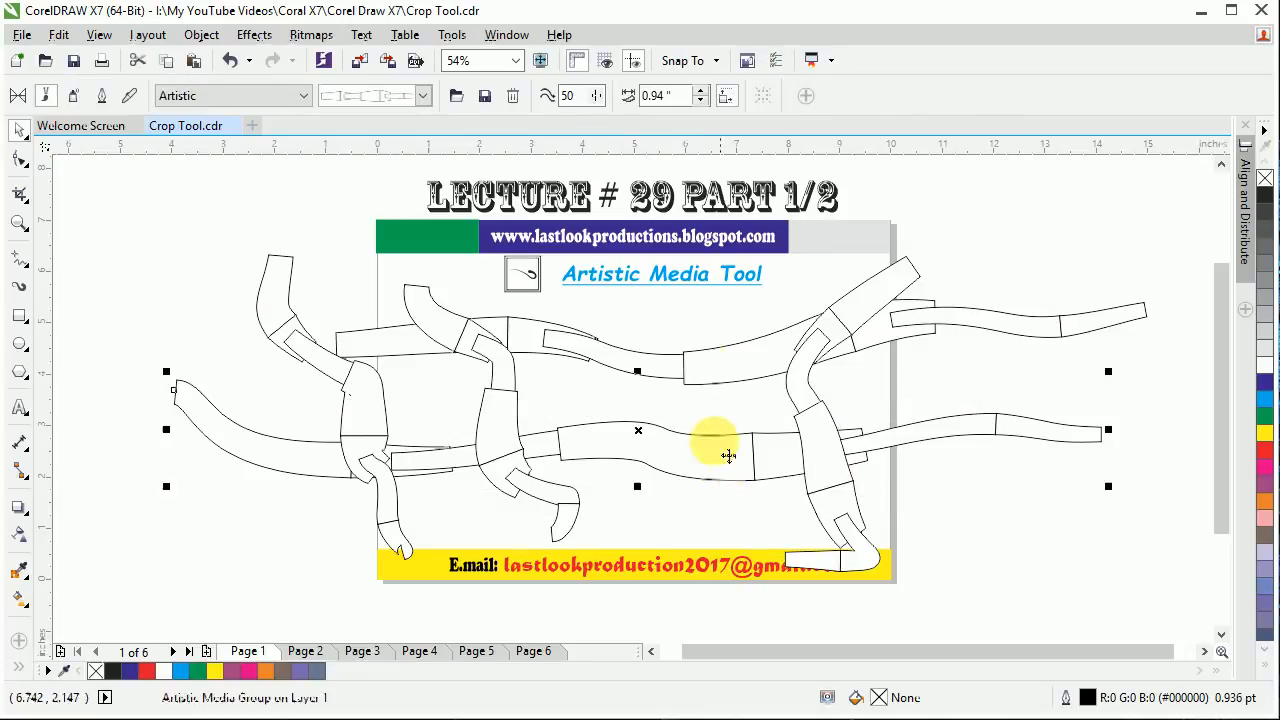
pyautogui.press('Delete')
pyautogui.click(702, 361)
pyautogui.press('Delete')
pyautogui.click(486, 423)
pyautogui.press('Delete')
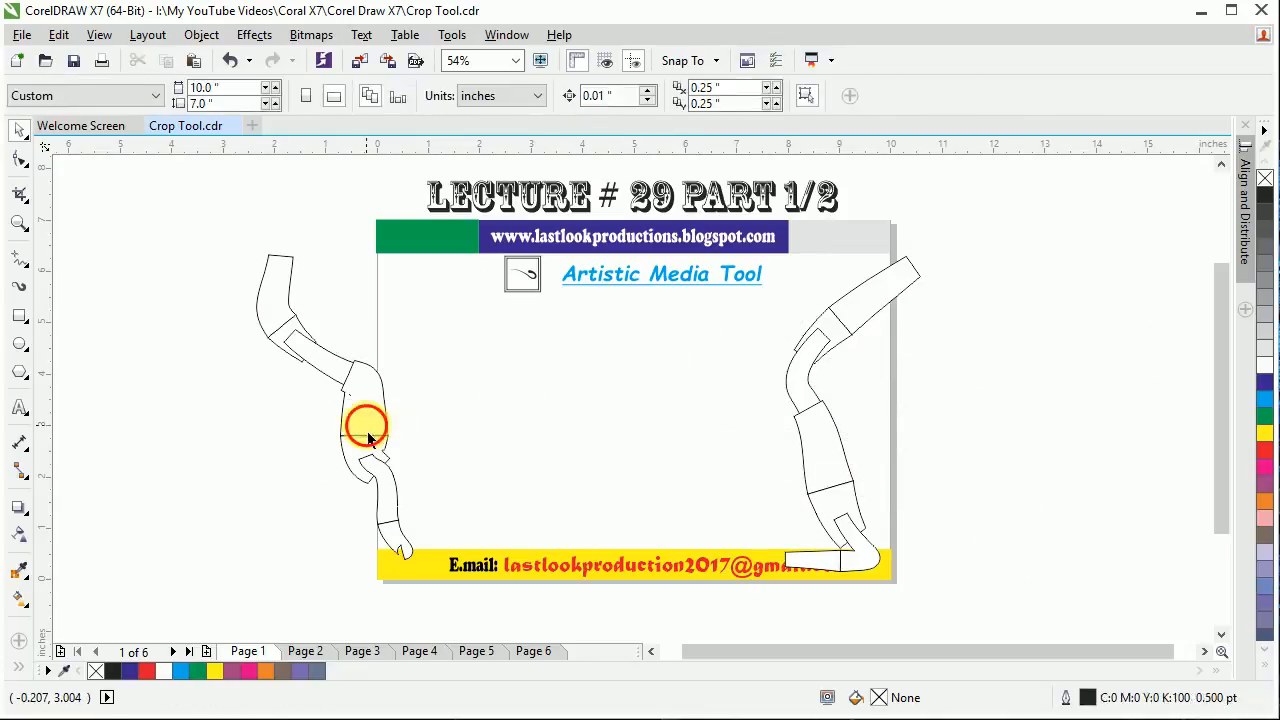
pyautogui.click(363, 428)
pyautogui.press('Delete')
pyautogui.click(808, 412)
pyautogui.press('Delete')
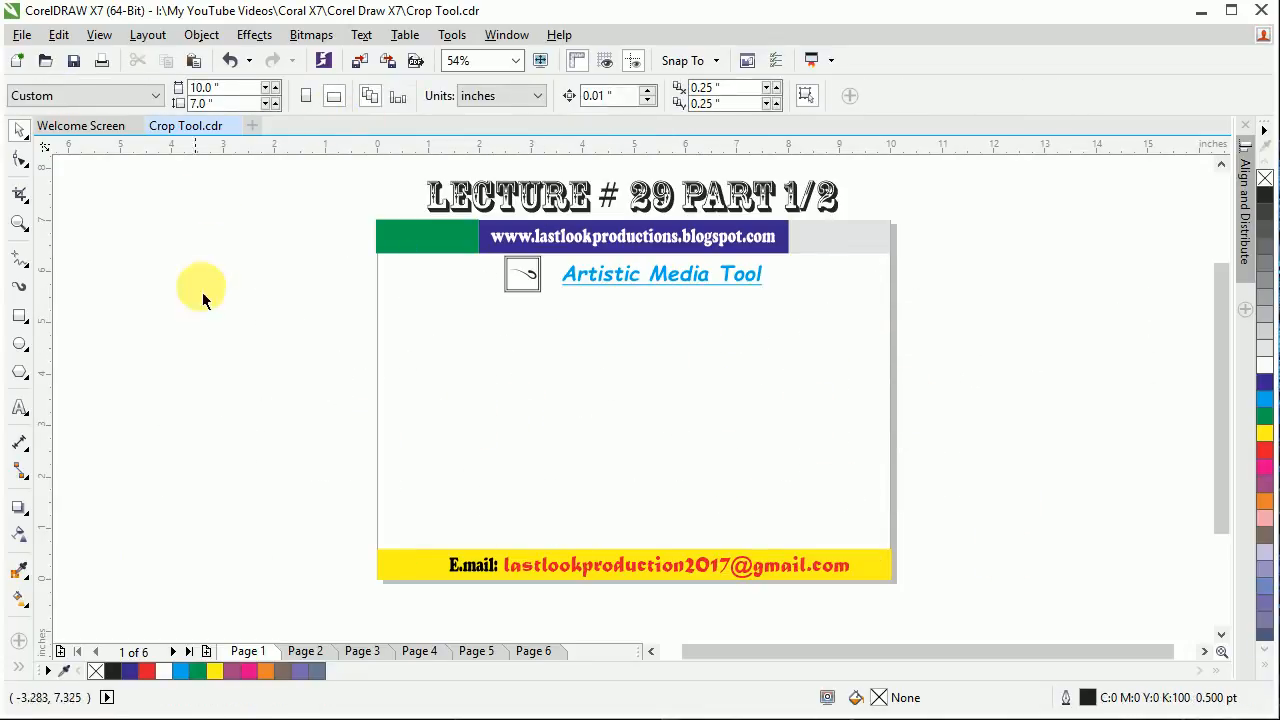
# Try the black teardrop brushstroke with two curled outlines by drawing one stroke from right to left across the page, and delete it.
pyautogui.press('i')
pyautogui.click(420, 97)
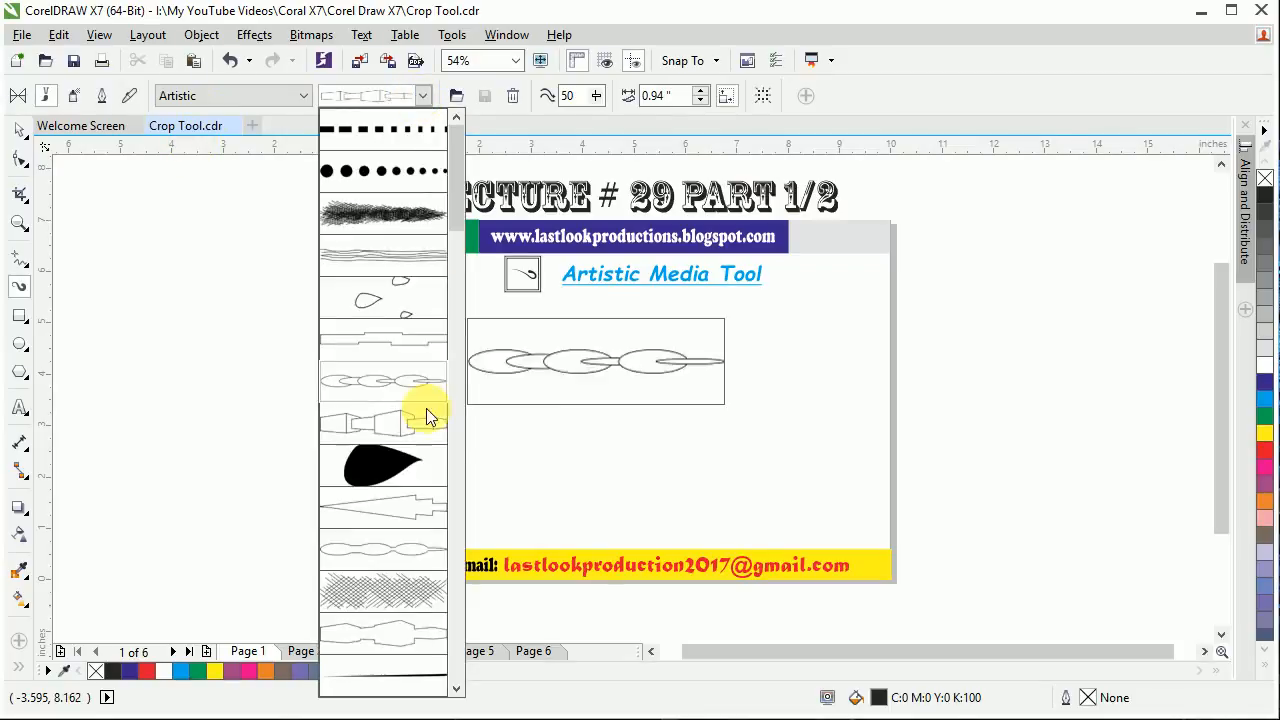
pyautogui.moveTo(454, 175); pyautogui.dragTo(462, 425)
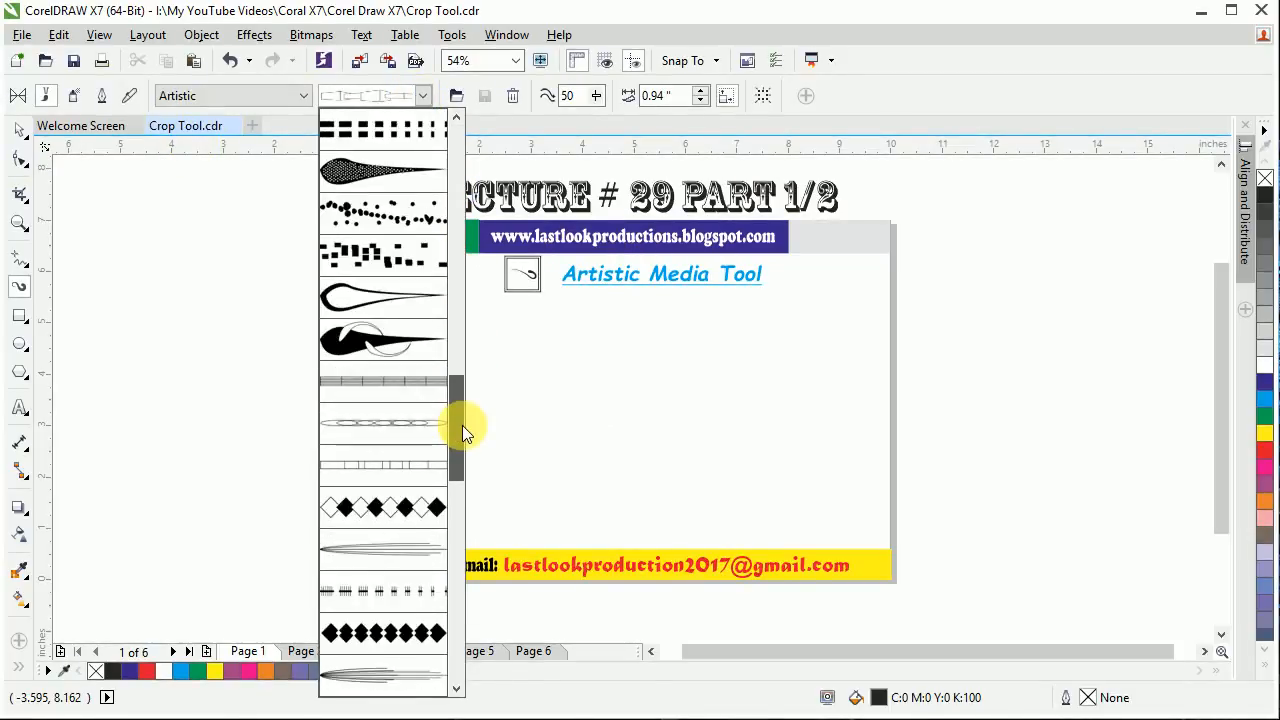
pyautogui.click(351, 330)
pyautogui.moveTo(1003, 376); pyautogui.dragTo(409, 414)
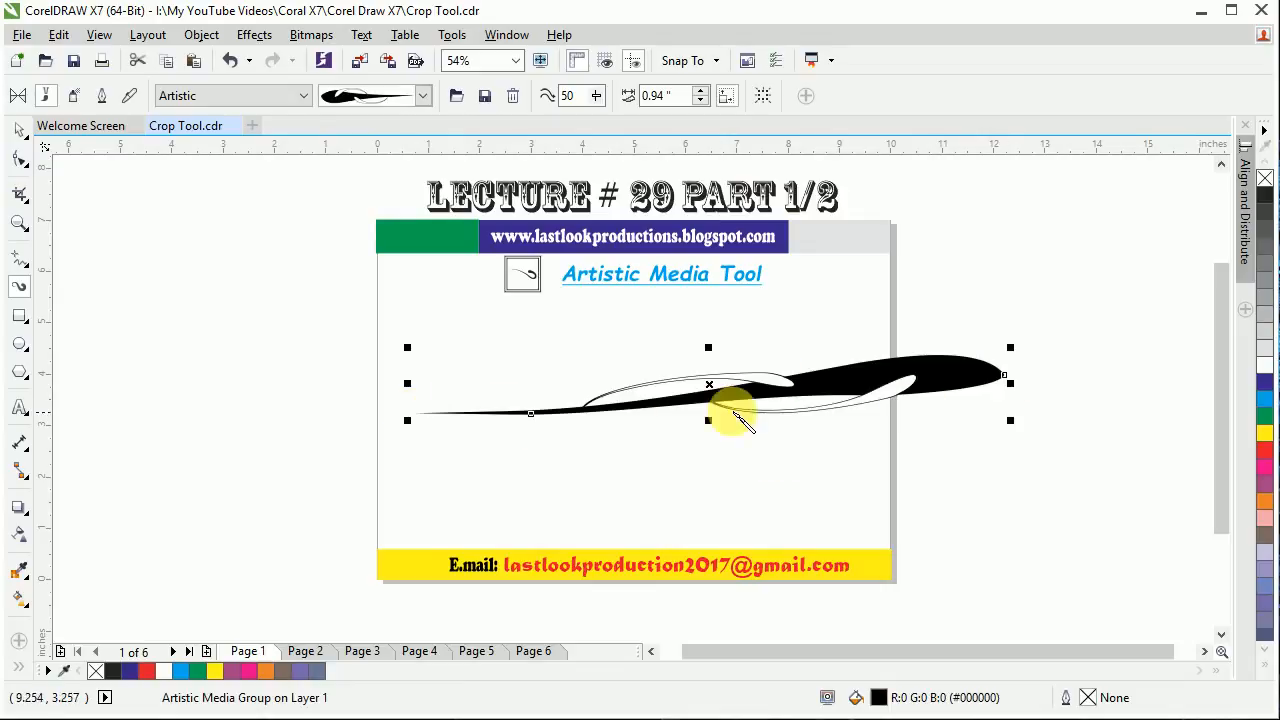
pyautogui.press('Delete')
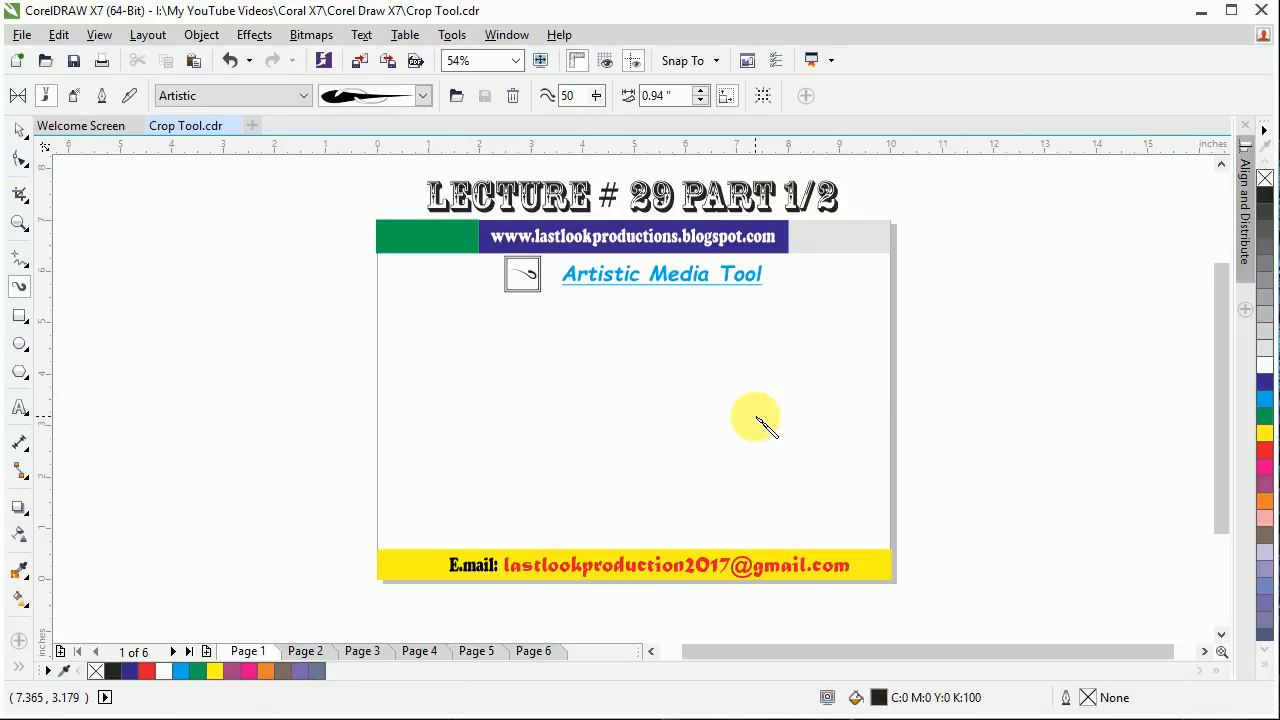
# Draw a wide rectangle across the middle of the page and apply the Artistic nested-teardrop brushstroke with a thin tail to it.
pyautogui.click(19, 318)
pyautogui.moveTo(409, 342); pyautogui.dragTo(958, 490)
pyautogui.press('i')
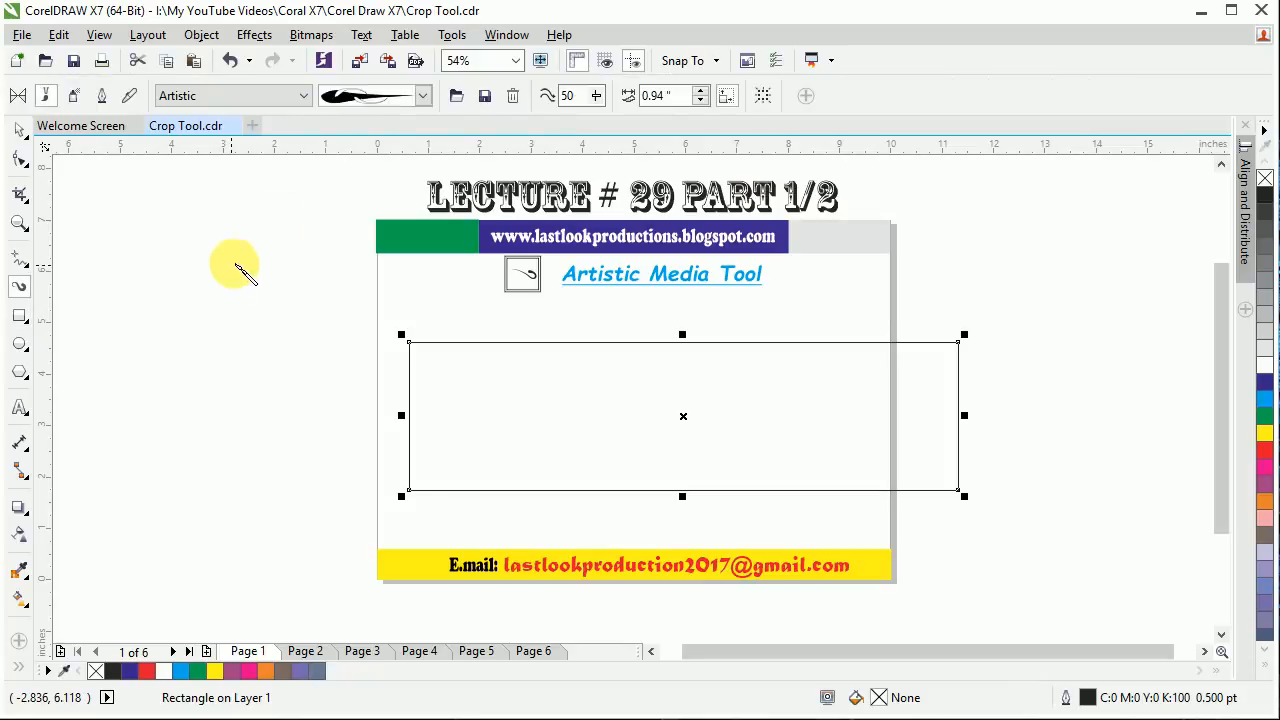
pyautogui.click(422, 95)
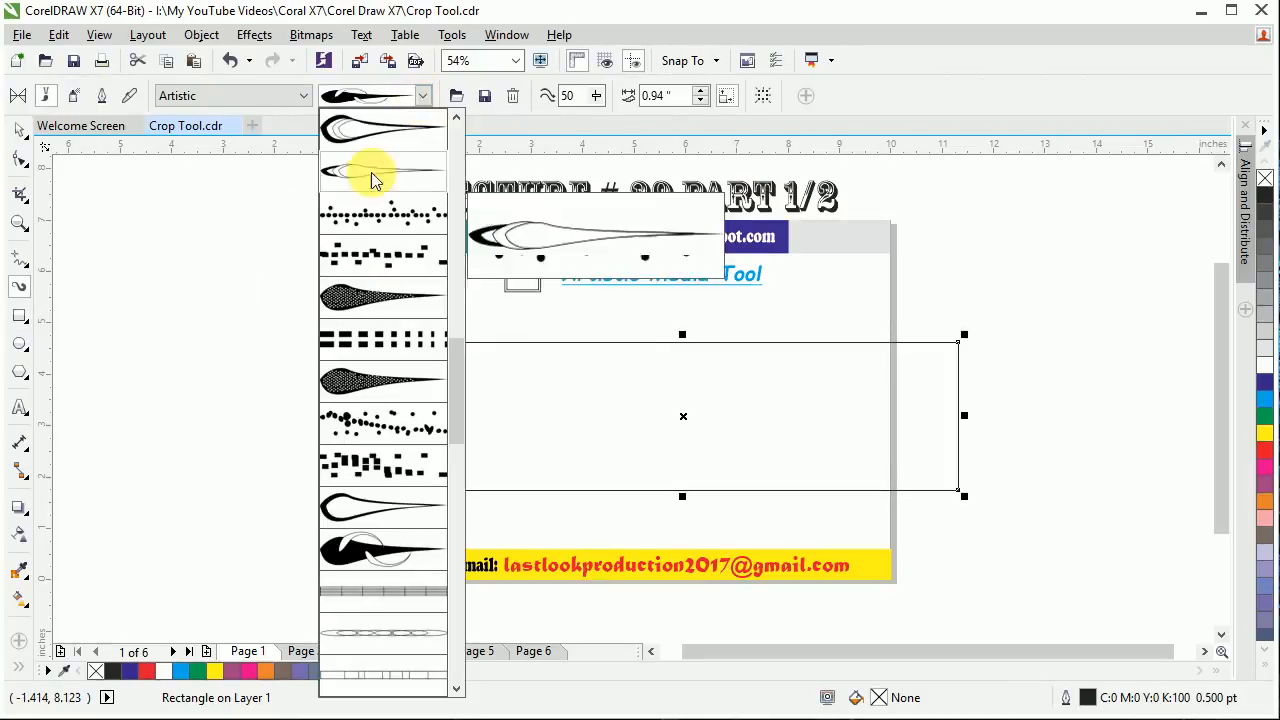
pyautogui.click(373, 137)
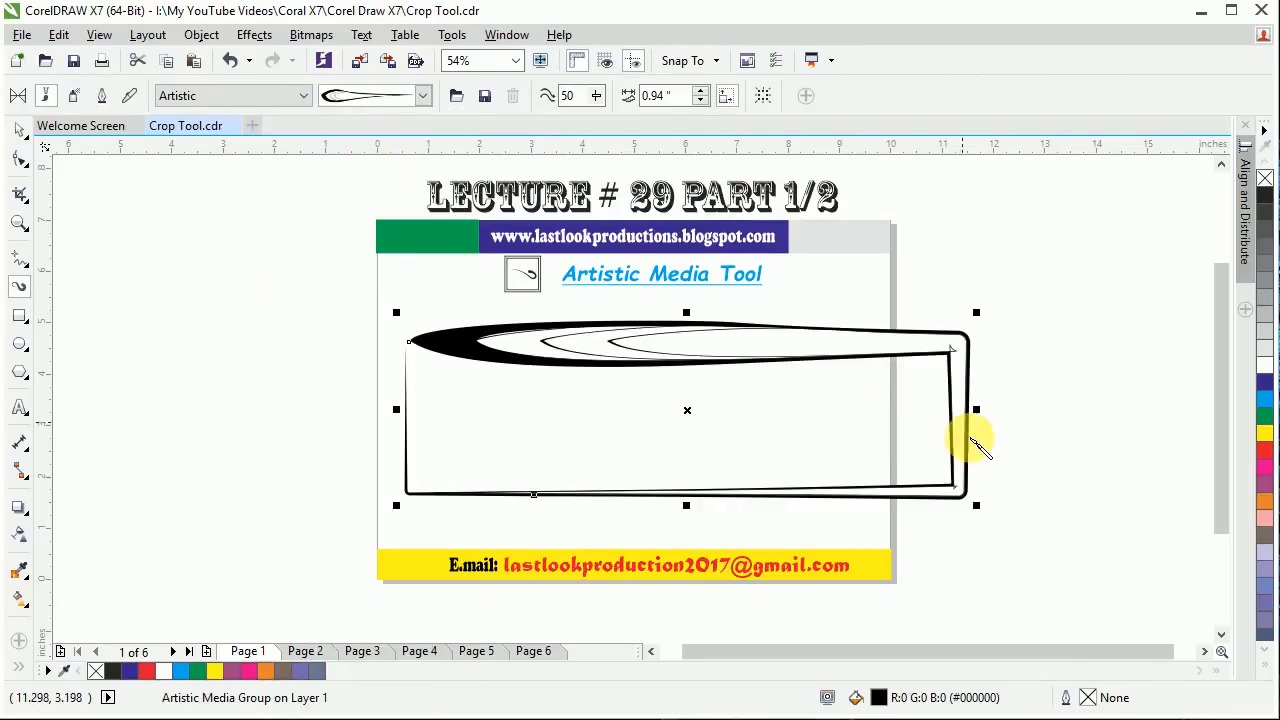
# Change the rectangle's brushstroke to the Artistic one with overlapping box segments.
pyautogui.click(424, 97)
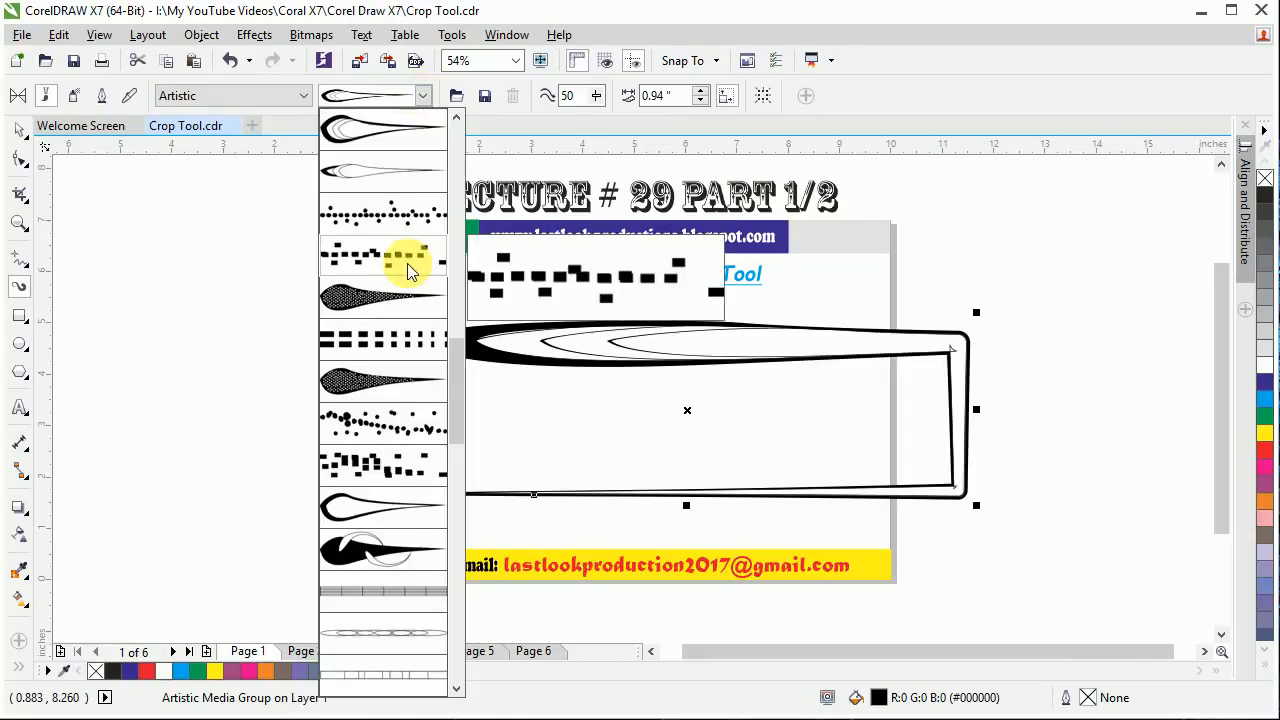
pyautogui.moveTo(455, 381); pyautogui.dragTo(459, 207)
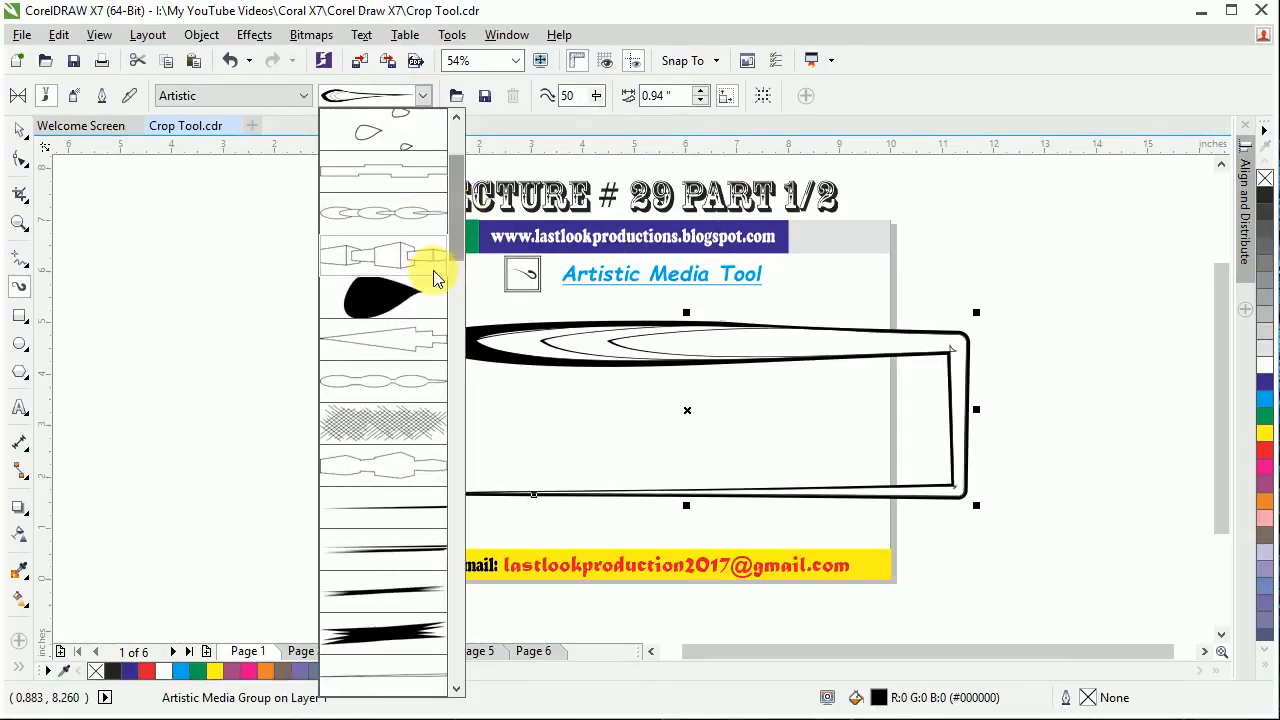
pyautogui.click(428, 266)
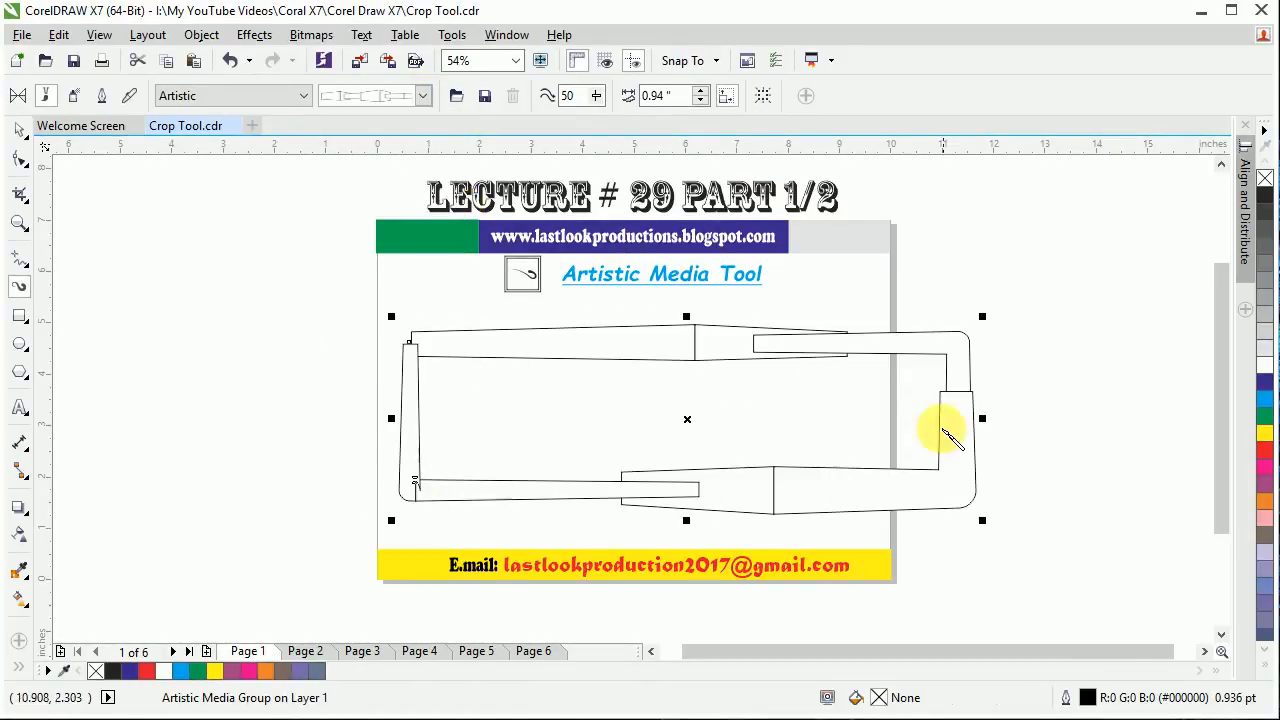
# Apply a branching Calligraphy brushstroke to the rectangle and draw a short wavy stroke with it over the page's upper left corner.
pyautogui.click(300, 95)
pyautogui.click(210, 143)
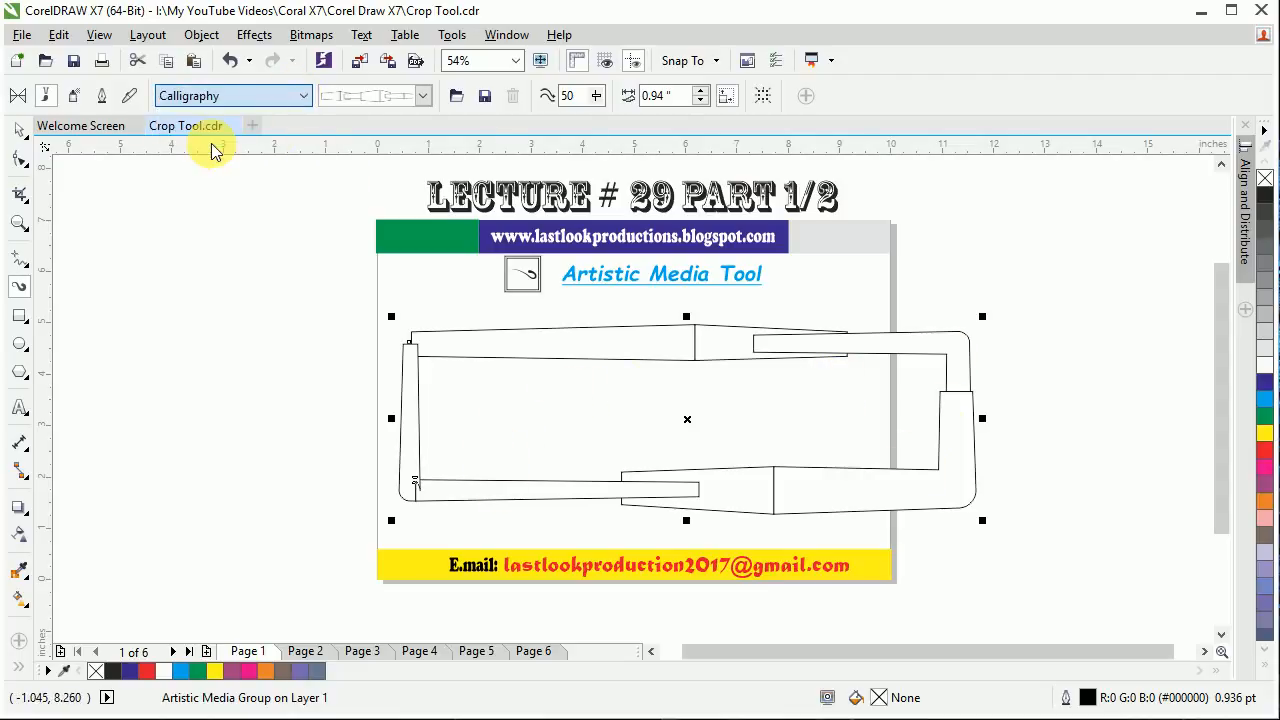
pyautogui.click(428, 96)
pyautogui.click(395, 404)
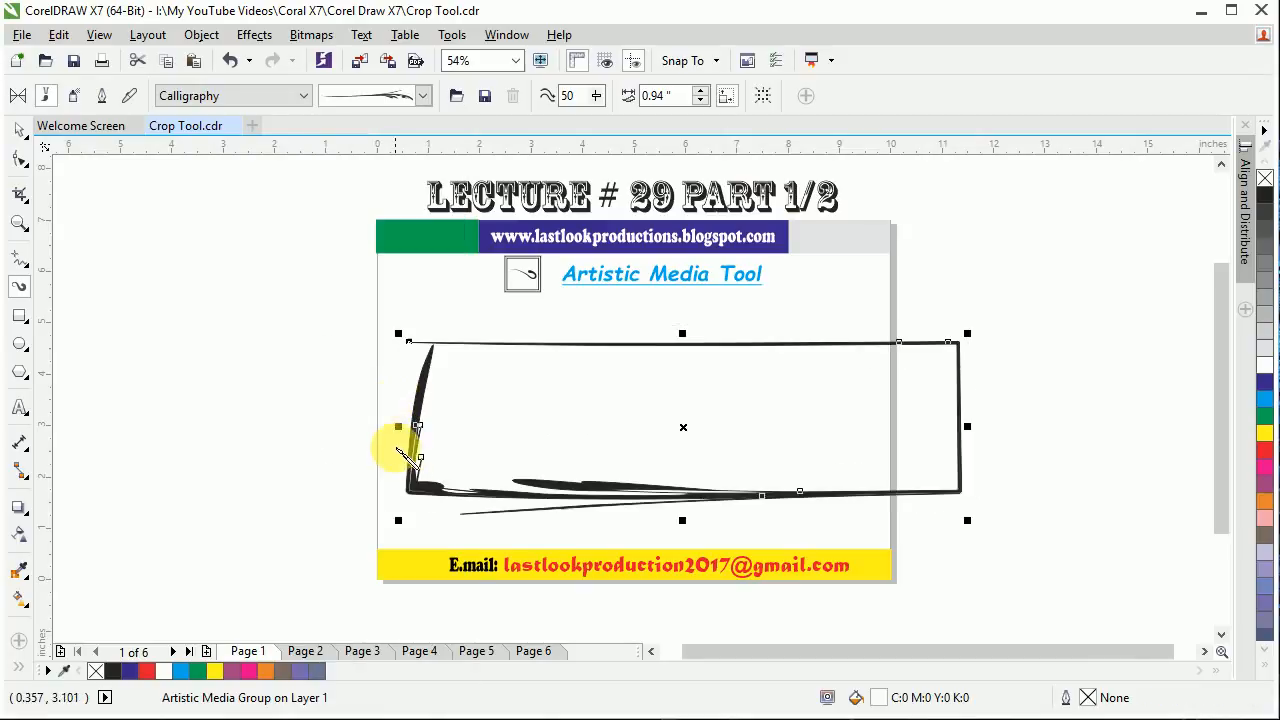
pyautogui.moveTo(225, 243)
pyautogui.mouseDown()
pyautogui.moveTo(376, 256)
pyautogui.moveTo(422, 296)
pyautogui.mouseUp()
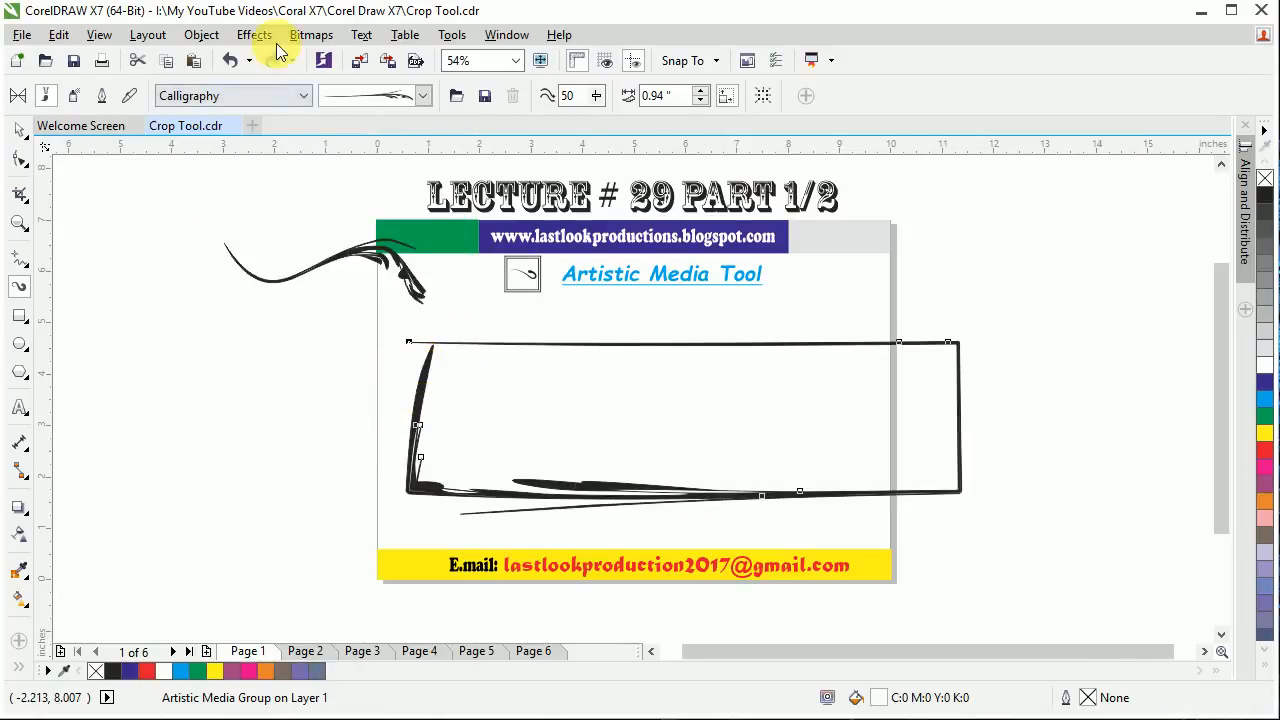
# Switch the brush category to Objects and apply the coloured glass bubbles brushstroke to the rectangle.
pyautogui.click(305, 95)
pyautogui.click(258, 157)
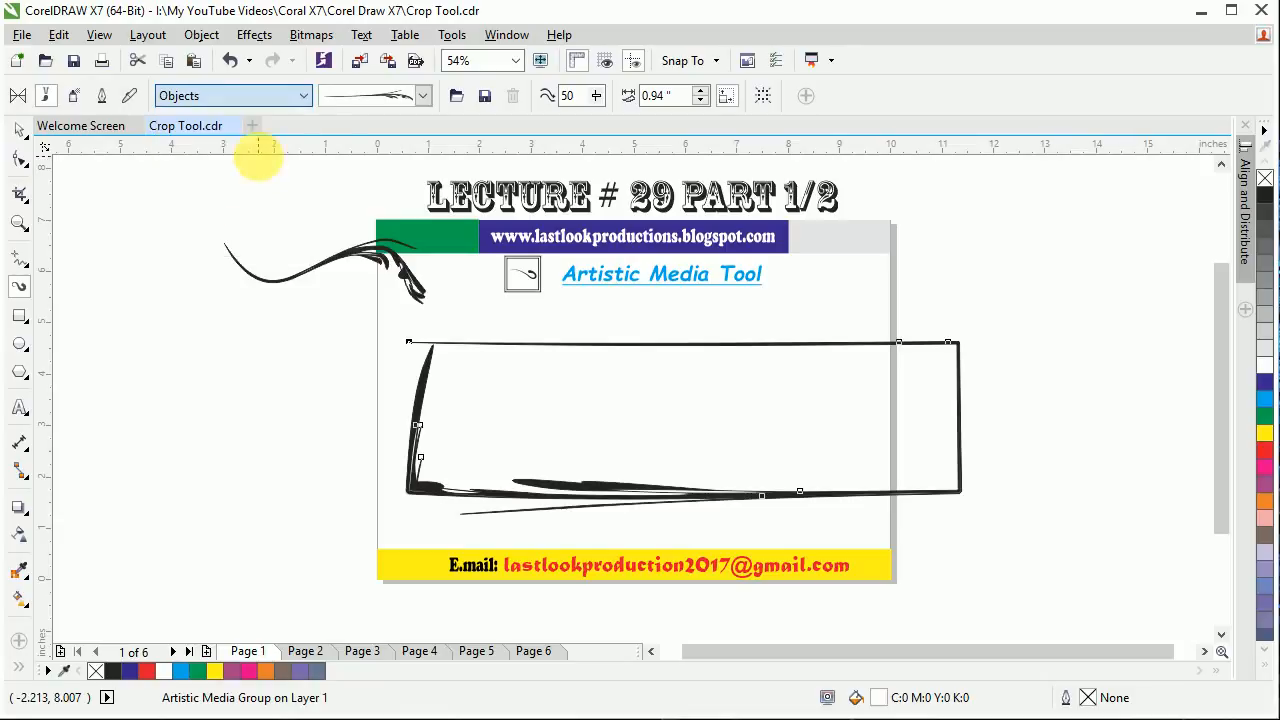
pyautogui.click(422, 95)
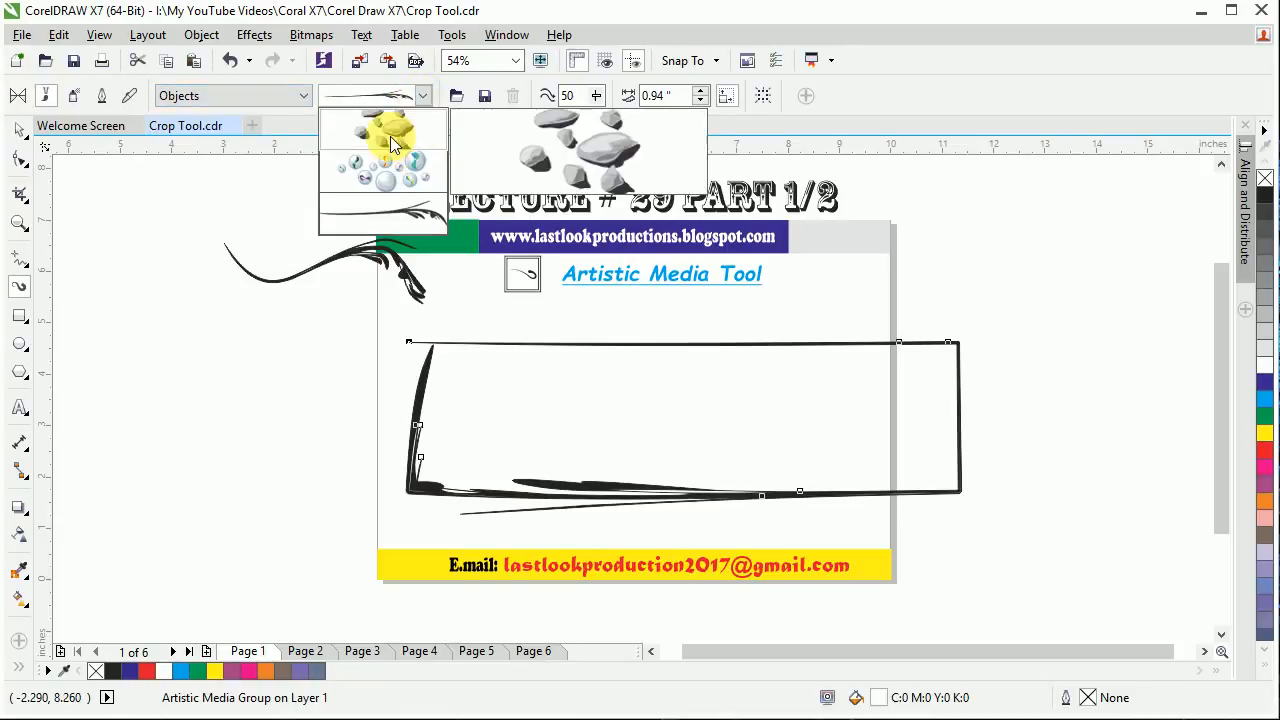
pyautogui.click(395, 175)
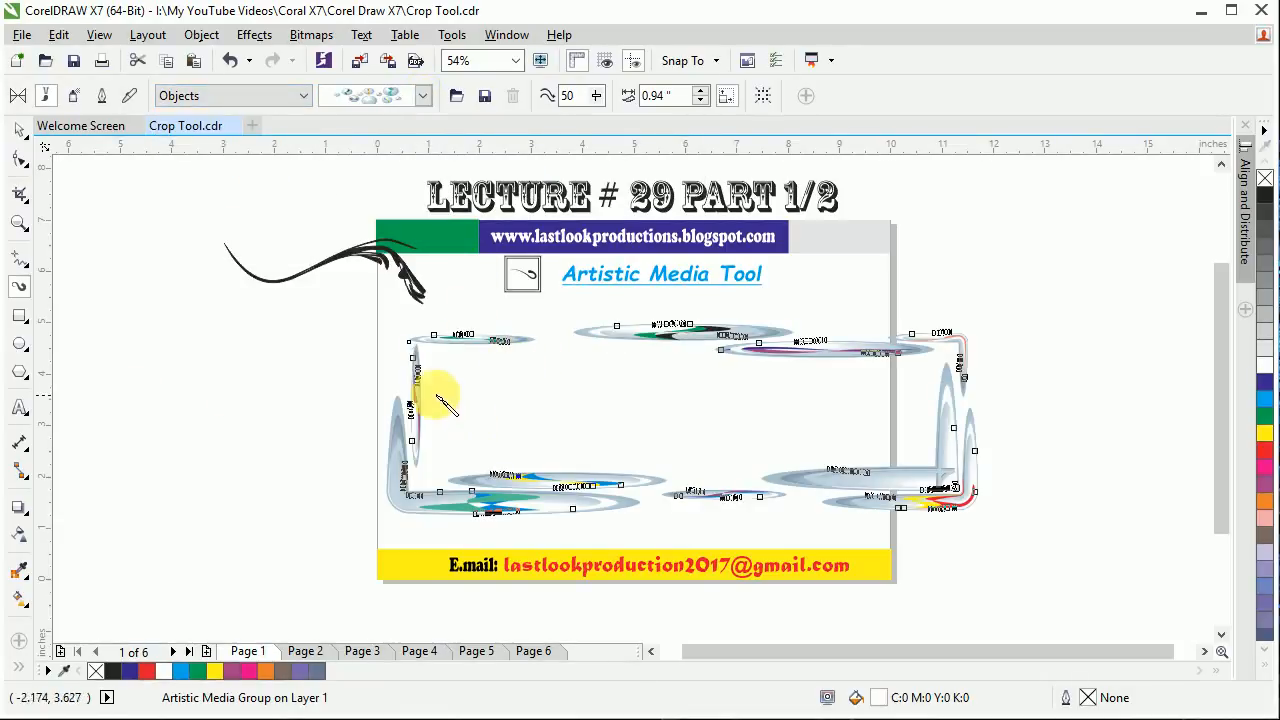
# Draw four short bubble strokes beside the left edge of the page, two roughly horizontal and two rising diagonally.
pyautogui.moveTo(84, 399); pyautogui.dragTo(273, 423)
pyautogui.moveTo(224, 561); pyautogui.dragTo(280, 482)
pyautogui.moveTo(112, 588); pyautogui.dragTo(166, 456)
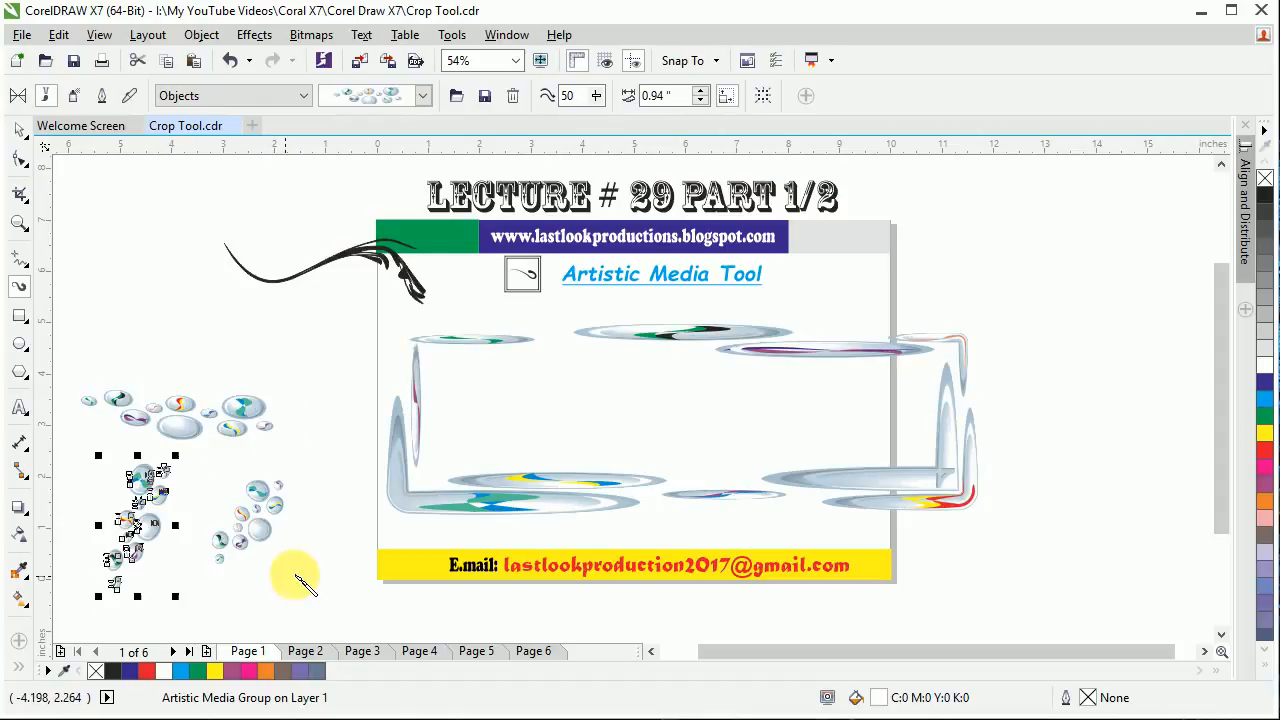
pyautogui.moveTo(148, 320); pyautogui.dragTo(292, 324)
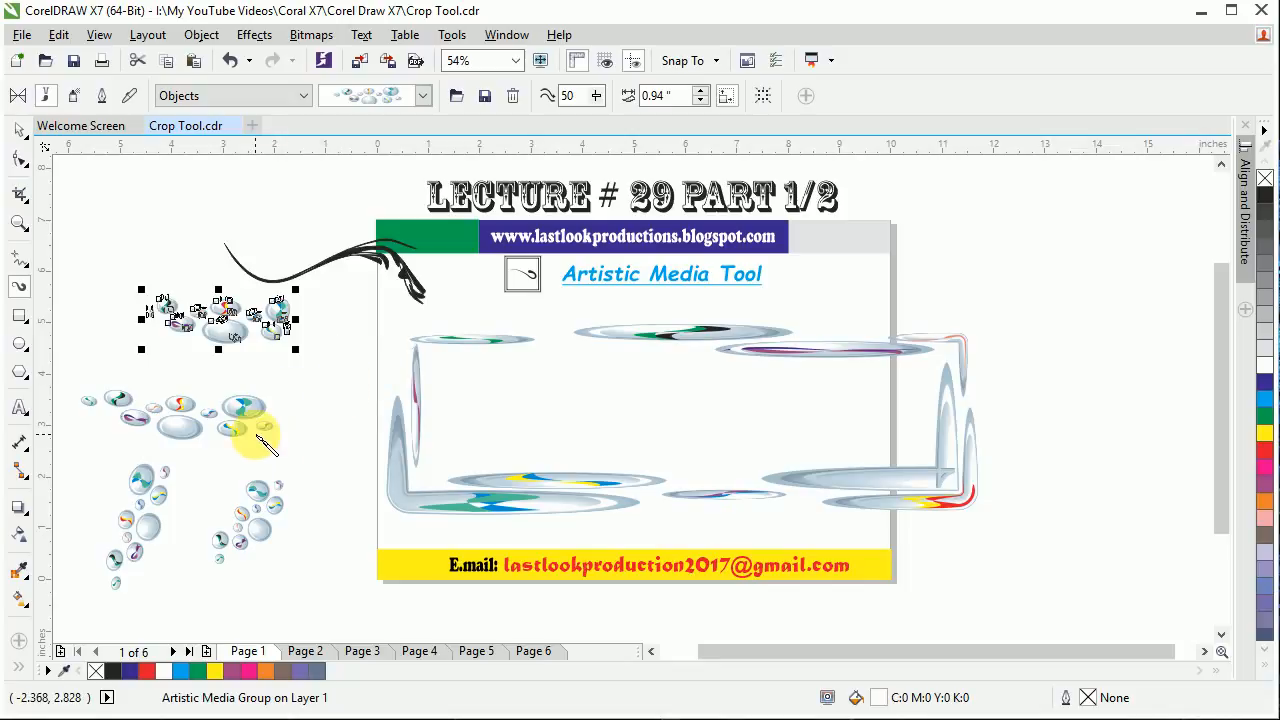
# Delete the four bubble strokes drawn beside the page's left edge.
pyautogui.press('Delete')
pyautogui.press('space')
pyautogui.click(171, 427)
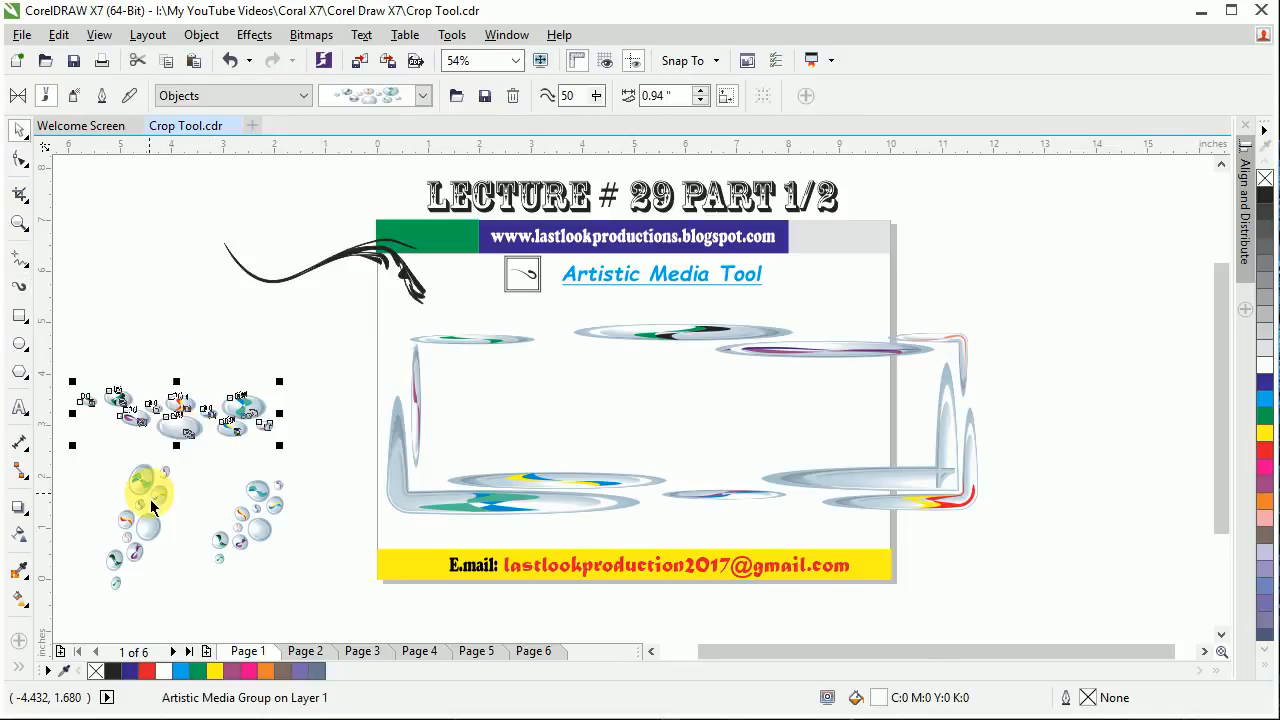
pyautogui.click(149, 495)
pyautogui.press('Delete')
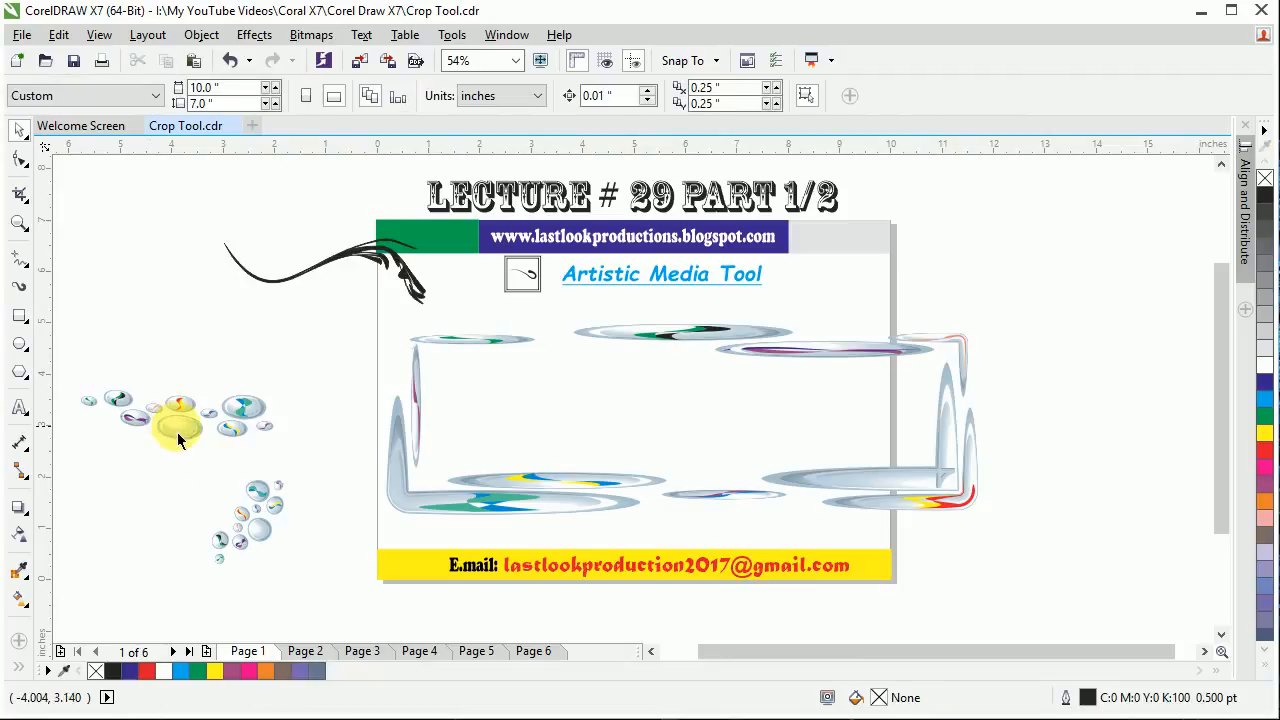
pyautogui.press('Delete')
pyautogui.click(250, 516)
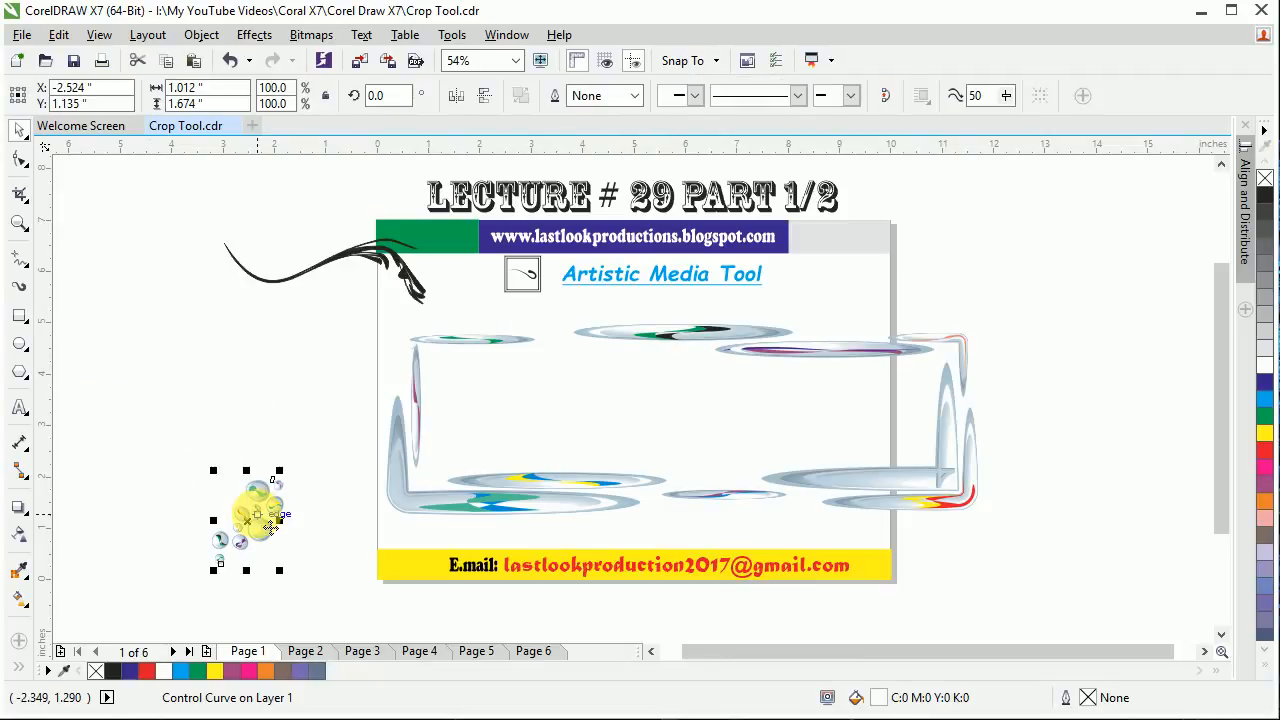
pyautogui.press('Delete')
# Delete the bubble-styled rectangle on the page and the wavy calligraphy stroke over its upper left corner.
pyautogui.press('Delete')
pyautogui.click(398, 275)
pyautogui.press('Delete')
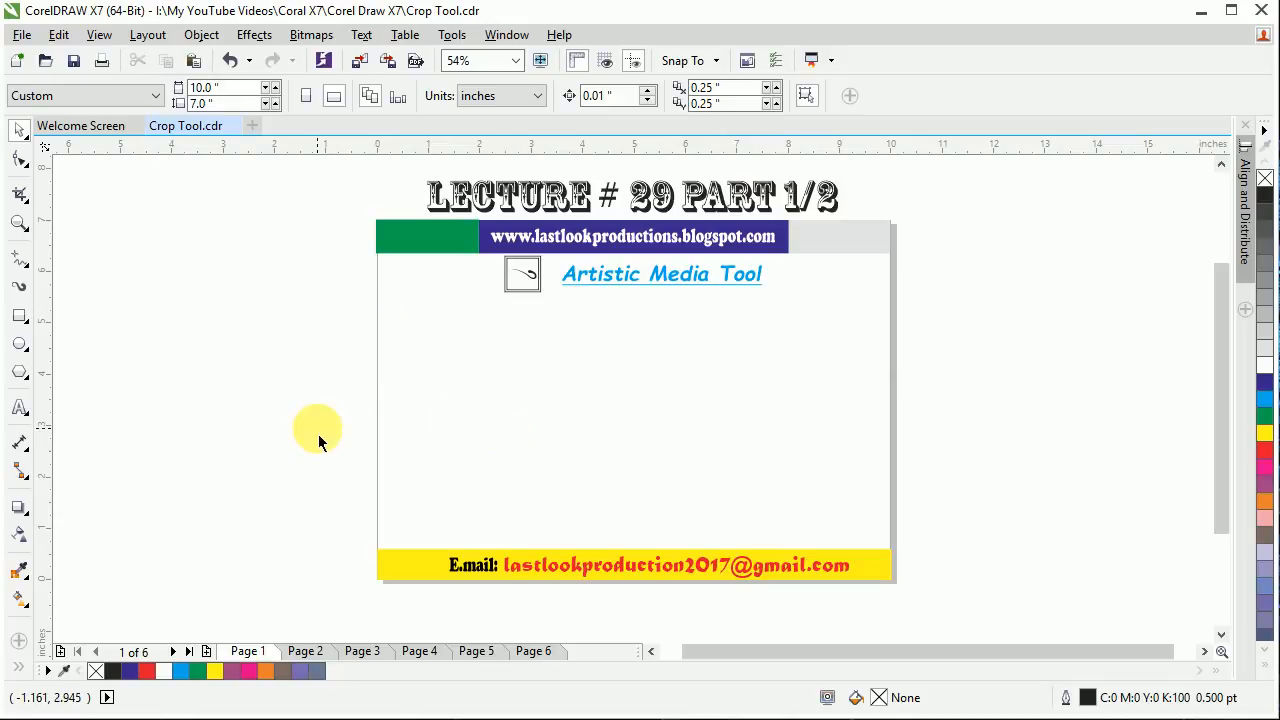
# Switch the Artistic Media brush category to Symbol, choose the feather brushstroke and draw a long wavy stroke across the page.
pyautogui.press('i')
pyautogui.click(268, 97)
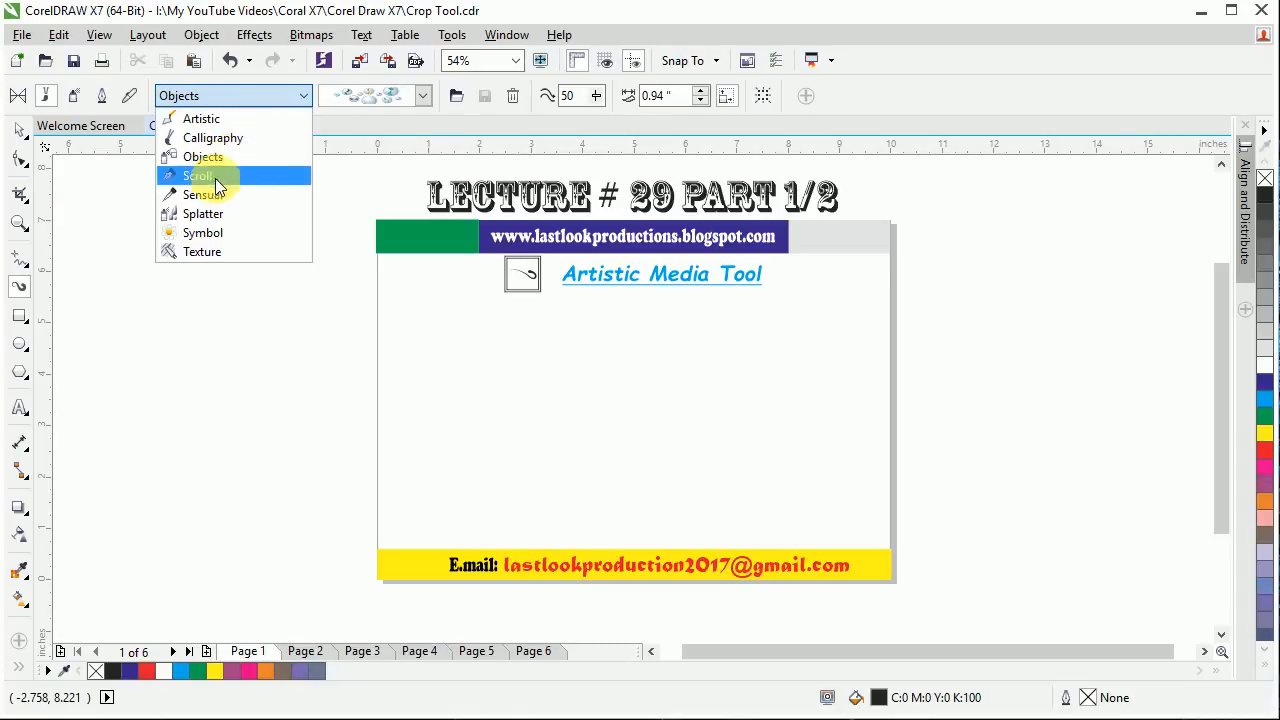
pyautogui.click(214, 231)
pyautogui.click(422, 97)
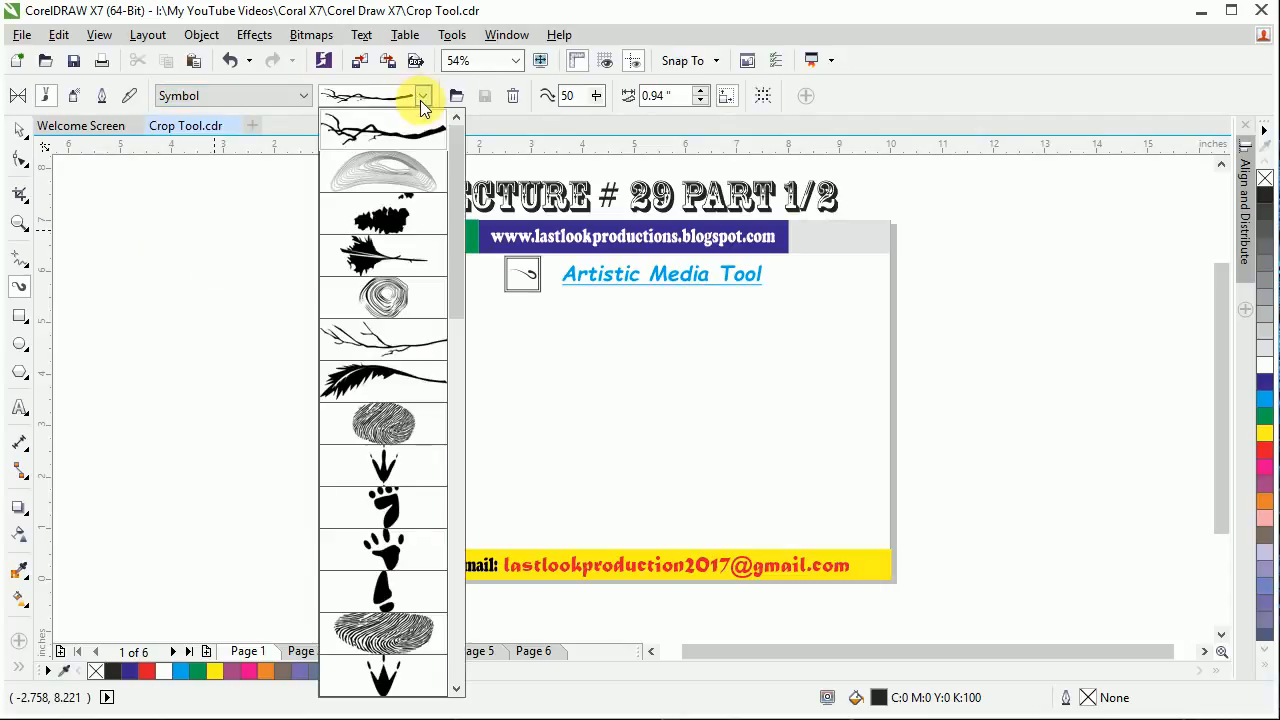
pyautogui.click(381, 383)
pyautogui.moveTo(445, 440)
pyautogui.mouseDown()
pyautogui.moveTo(595, 383)
pyautogui.moveTo(848, 420)
pyautogui.moveTo(882, 402)
pyautogui.mouseUp()
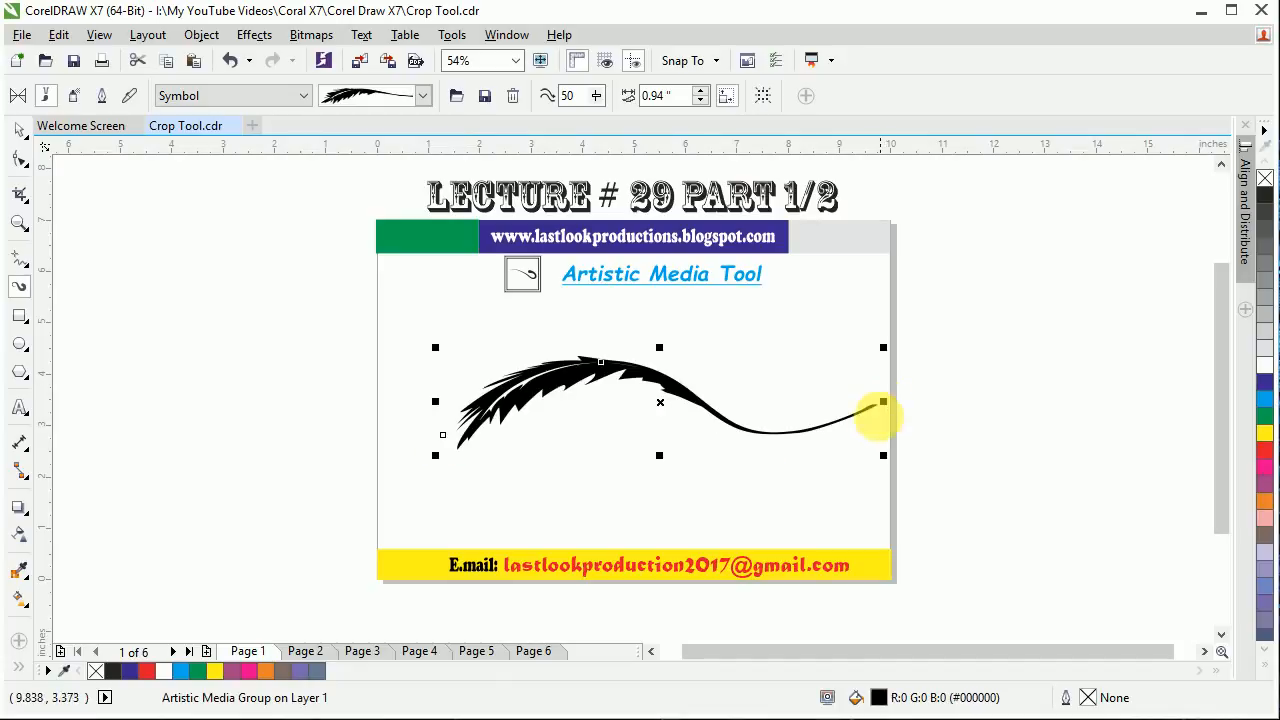
# Draw three more feather strokes at the page's lower left, beside its right edge and inside the page, and delete the last.
pyautogui.moveTo(302, 490); pyautogui.dragTo(622, 492)
pyautogui.moveTo(1046, 304)
pyautogui.mouseDown()
pyautogui.moveTo(1014, 501)
pyautogui.moveTo(1008, 567)
pyautogui.mouseUp()
pyautogui.moveTo(721, 320)
pyautogui.mouseDown()
pyautogui.moveTo(966, 493)
pyautogui.moveTo(840, 509)
pyautogui.mouseUp()
pyautogui.press('Delete')
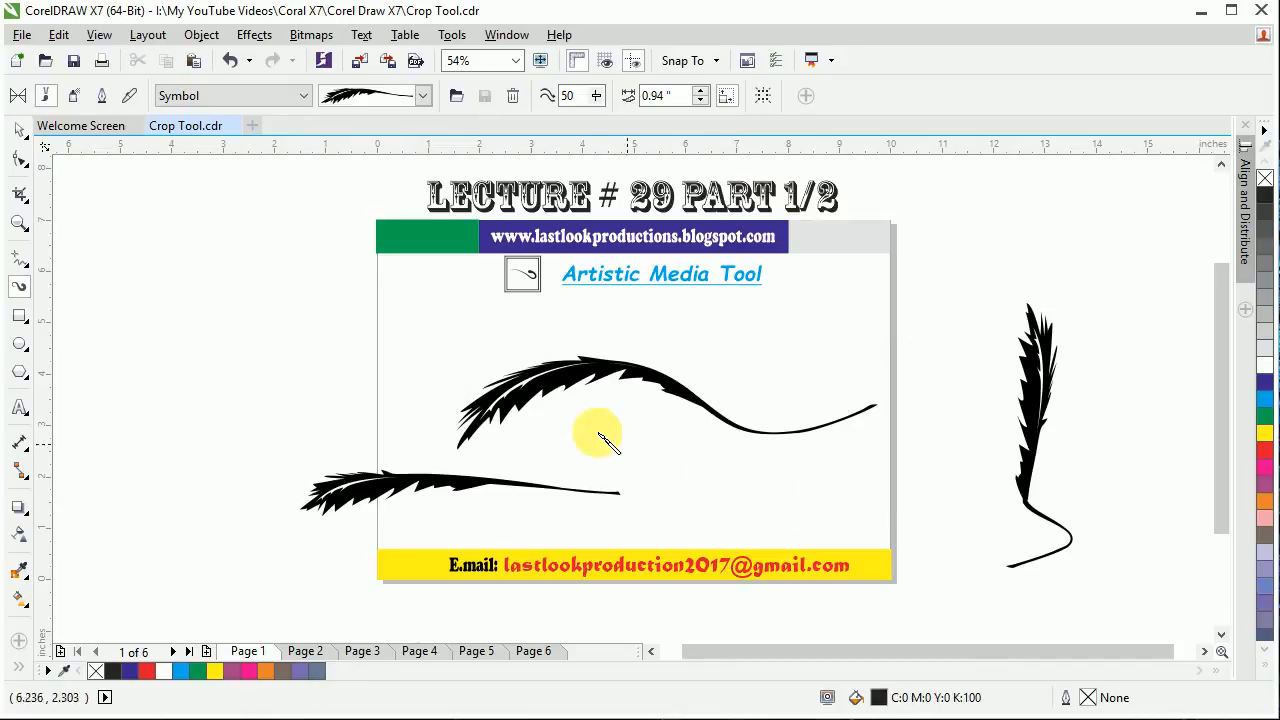
# Delete the three remaining feather strokes on and beside the page.
pyautogui.press('space')
pyautogui.click(557, 380)
pyautogui.click(404, 484)
pyautogui.press('space')
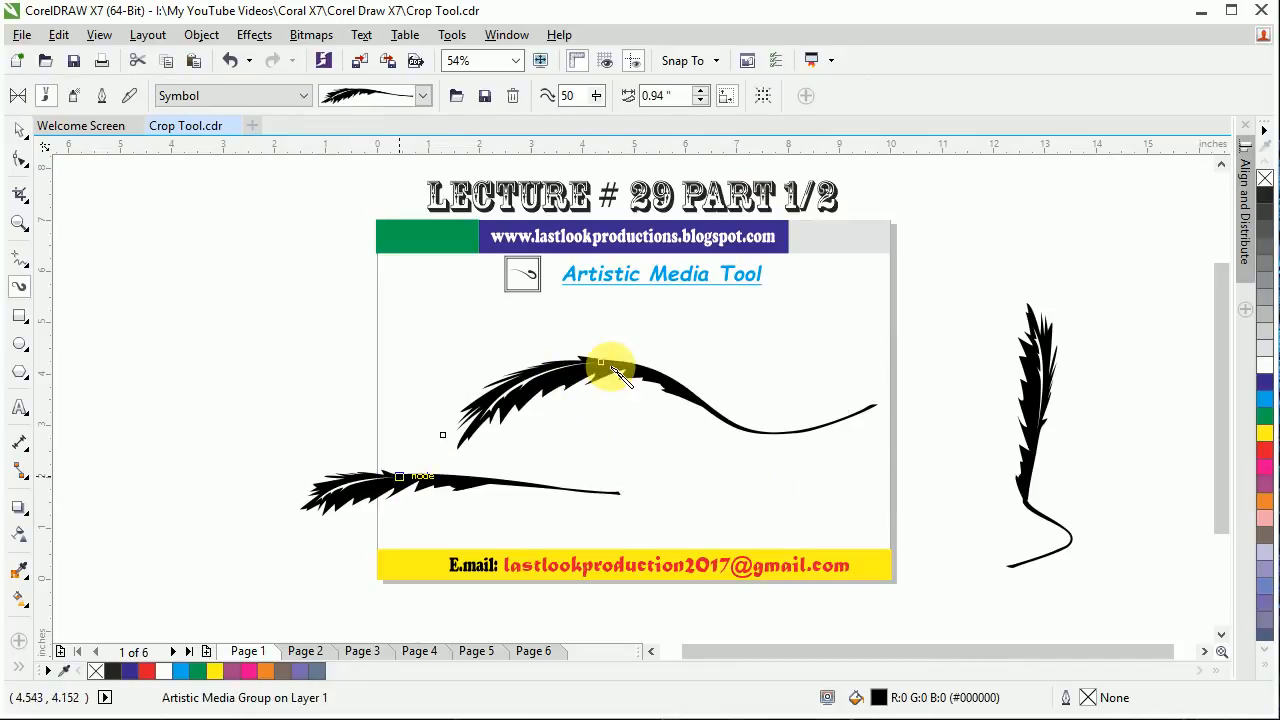
pyautogui.click(414, 483)
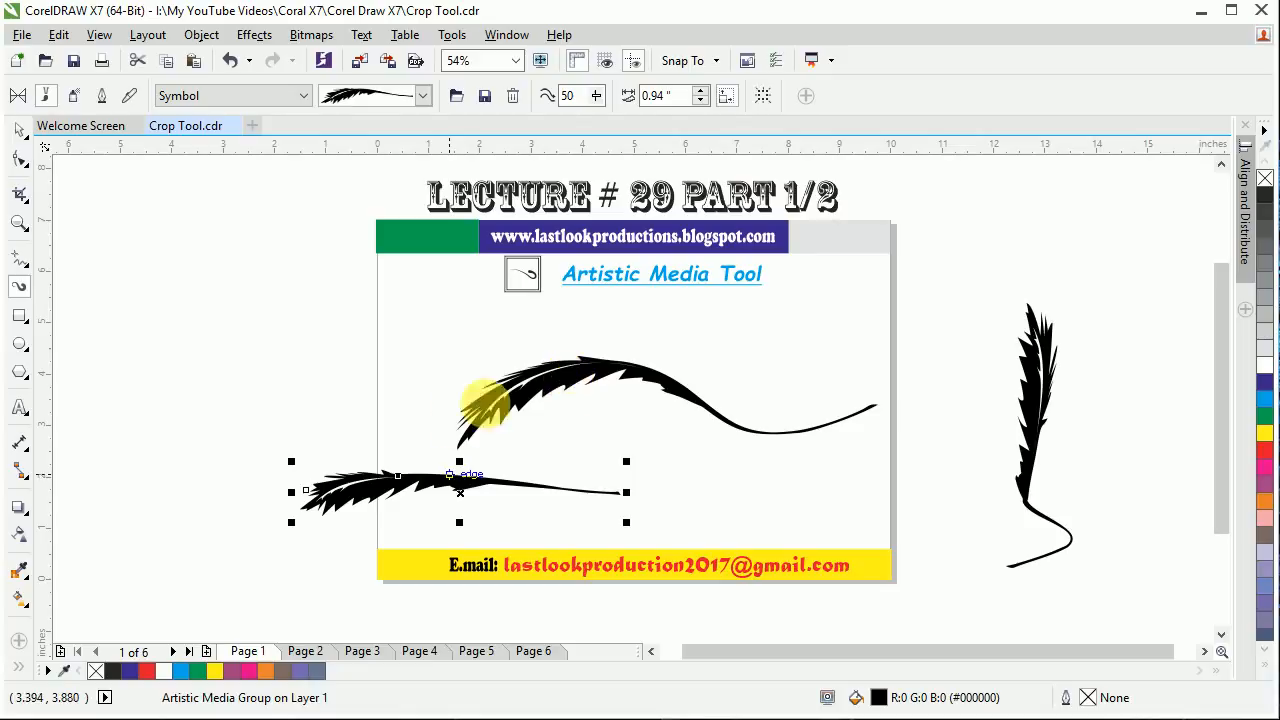
pyautogui.press('Delete')
pyautogui.press('space')
pyautogui.click(600, 386)
pyautogui.press('Delete')
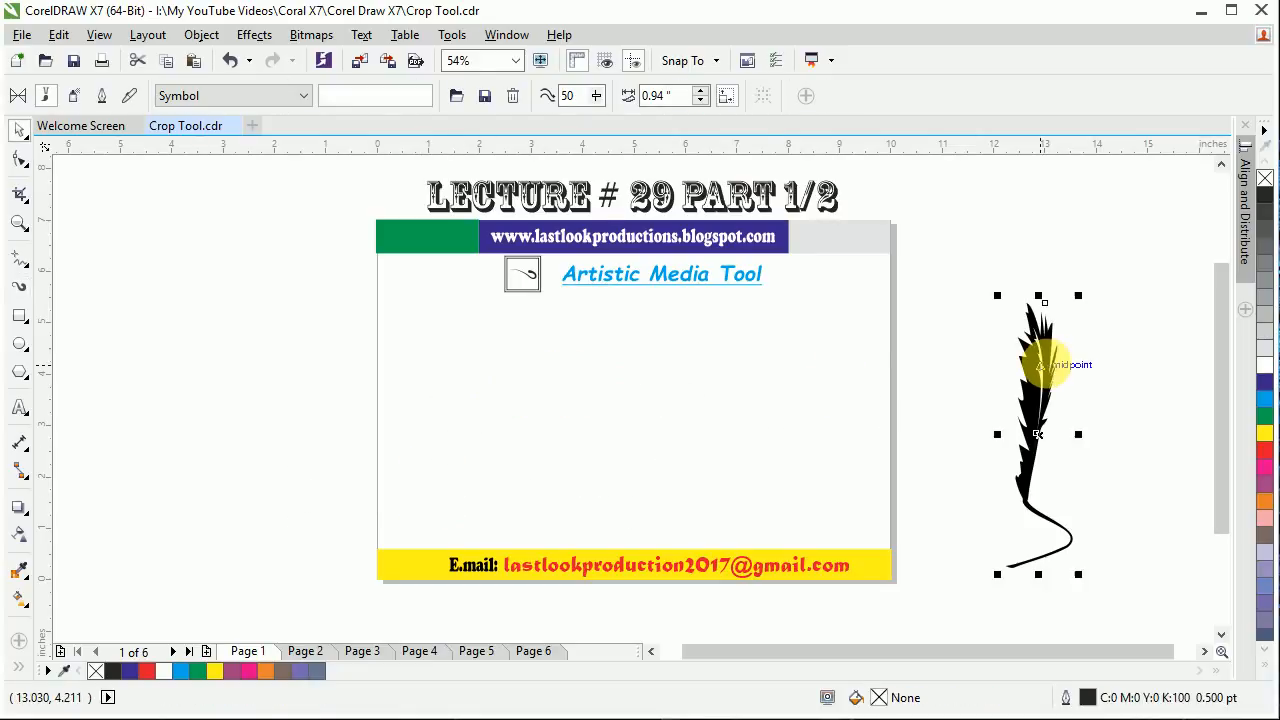
pyautogui.press('Delete')
# Switch the Artistic Media brush category to Scroll and choose the brushstroke of stacked thick slanted bars.
pyautogui.press('space')
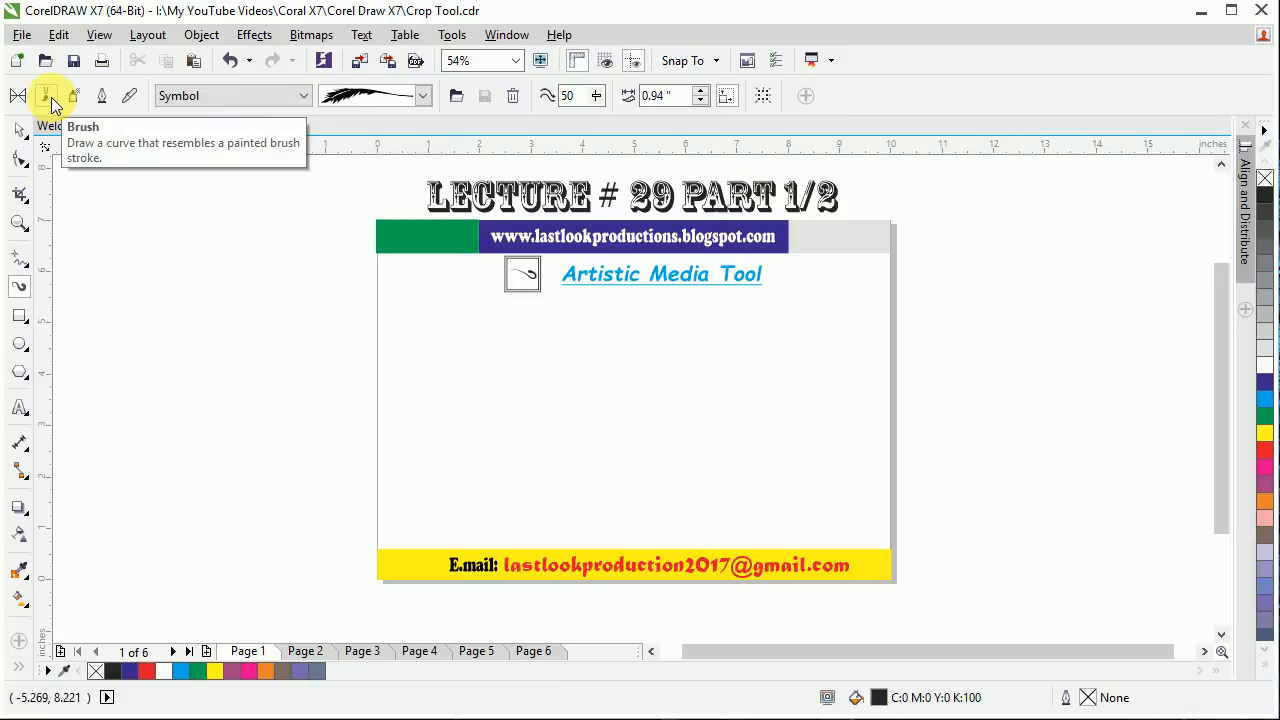
pyautogui.click(217, 95)
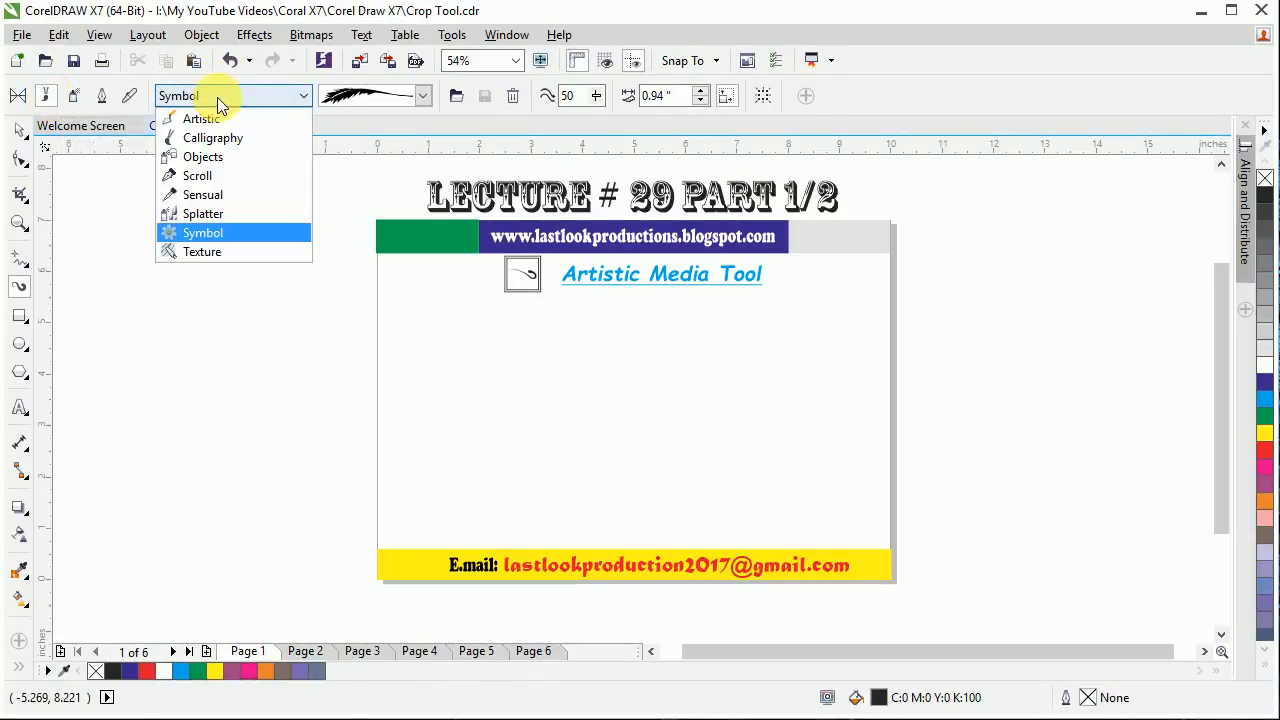
pyautogui.click(215, 175)
pyautogui.click(424, 95)
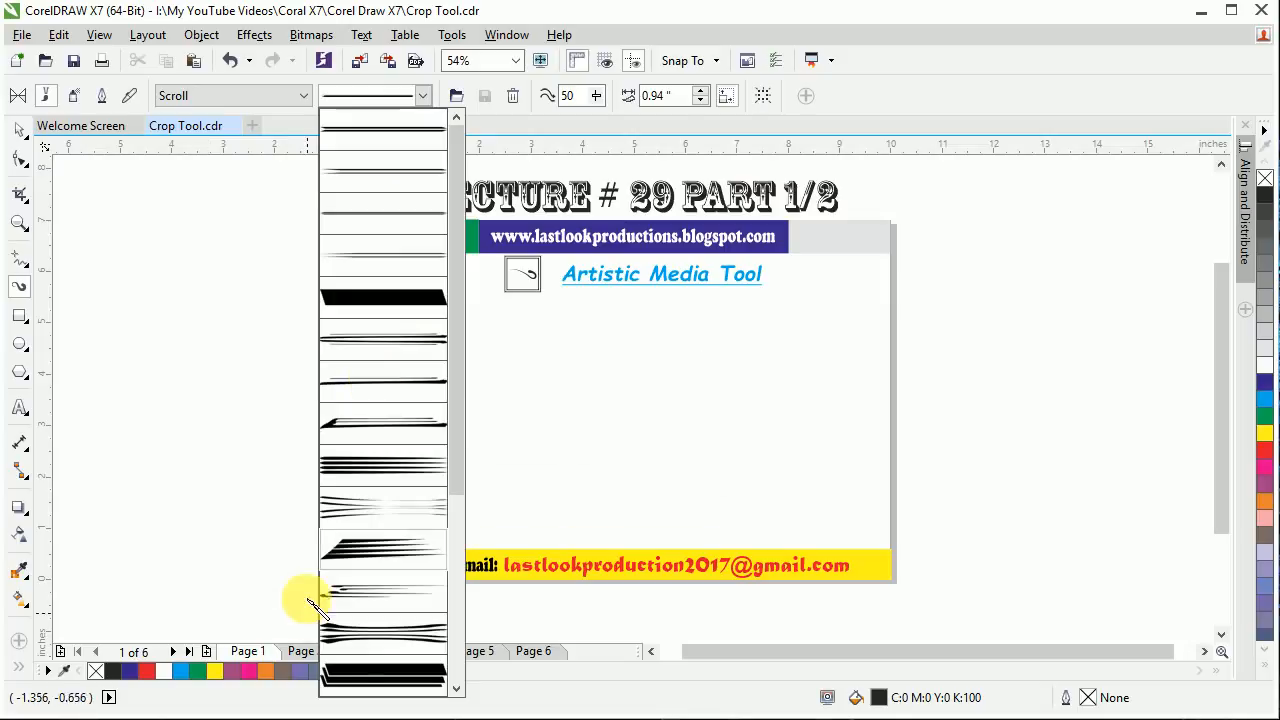
pyautogui.click(340, 672)
pyautogui.click(427, 95)
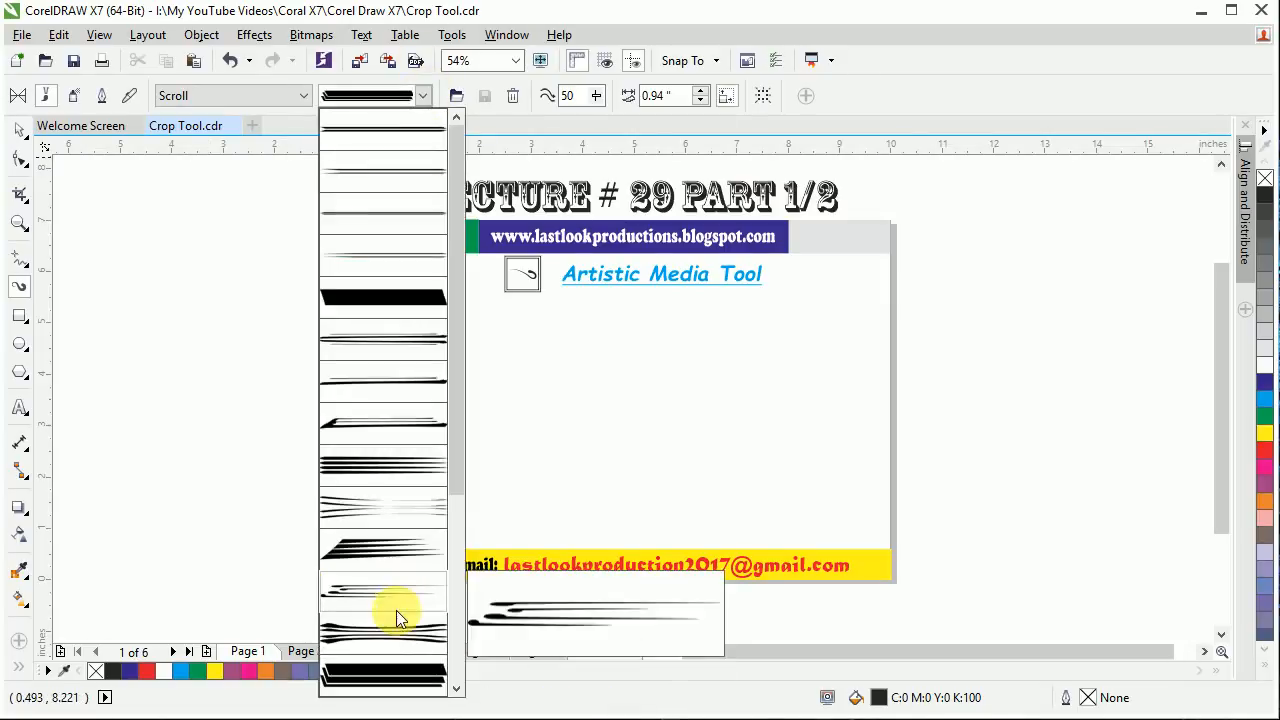
pyautogui.click(379, 668)
# Draw three parallel horizontal scroll strokes across the width of the page, spaced one below the other.
pyautogui.moveTo(420, 331); pyautogui.dragTo(875, 345)
pyautogui.moveTo(414, 417); pyautogui.dragTo(860, 420)
pyautogui.moveTo(414, 506); pyautogui.dragTo(868, 500)
# Cross the horizontal strokes with six vertical scroll strokes spread from the page's left edge to its right edge.
pyautogui.moveTo(478, 262); pyautogui.dragTo(500, 545)
pyautogui.moveTo(600, 258); pyautogui.dragTo(598, 545)
pyautogui.moveTo(688, 262); pyautogui.dragTo(706, 543)
pyautogui.moveTo(811, 260); pyautogui.dragTo(832, 545)
pyautogui.moveTo(376, 281)
pyautogui.mouseDown()
pyautogui.moveTo(409, 341)
pyautogui.moveTo(414, 570)
pyautogui.mouseUp()
pyautogui.moveTo(866, 278); pyautogui.dragTo(872, 566)
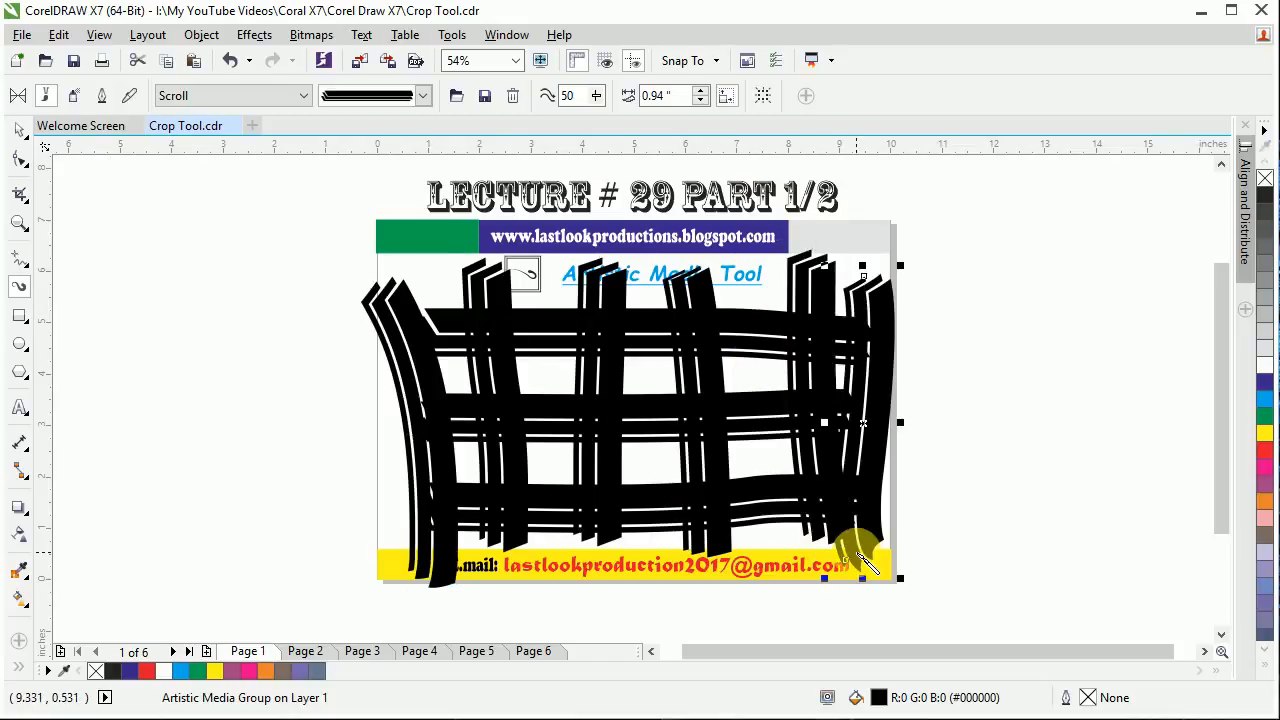
# Delete all the vertical scroll strokes except the one just left of the page's middle.
pyautogui.press('Delete')
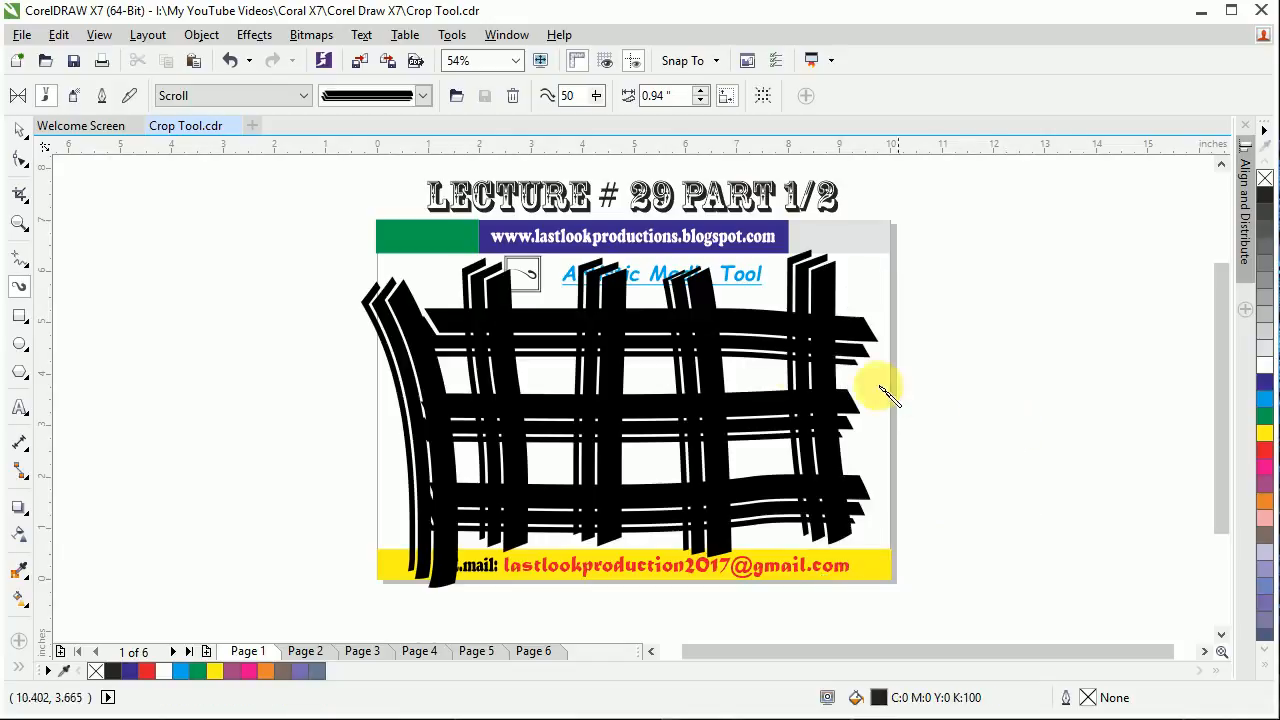
pyautogui.press('space')
pyautogui.click(790, 366)
pyautogui.keyDown('shift'); pyautogui.click(680, 370); pyautogui.keyUp('shift')
pyautogui.press('Delete')
pyautogui.click(474, 394)
pyautogui.press('Delete')
pyautogui.click(429, 386)
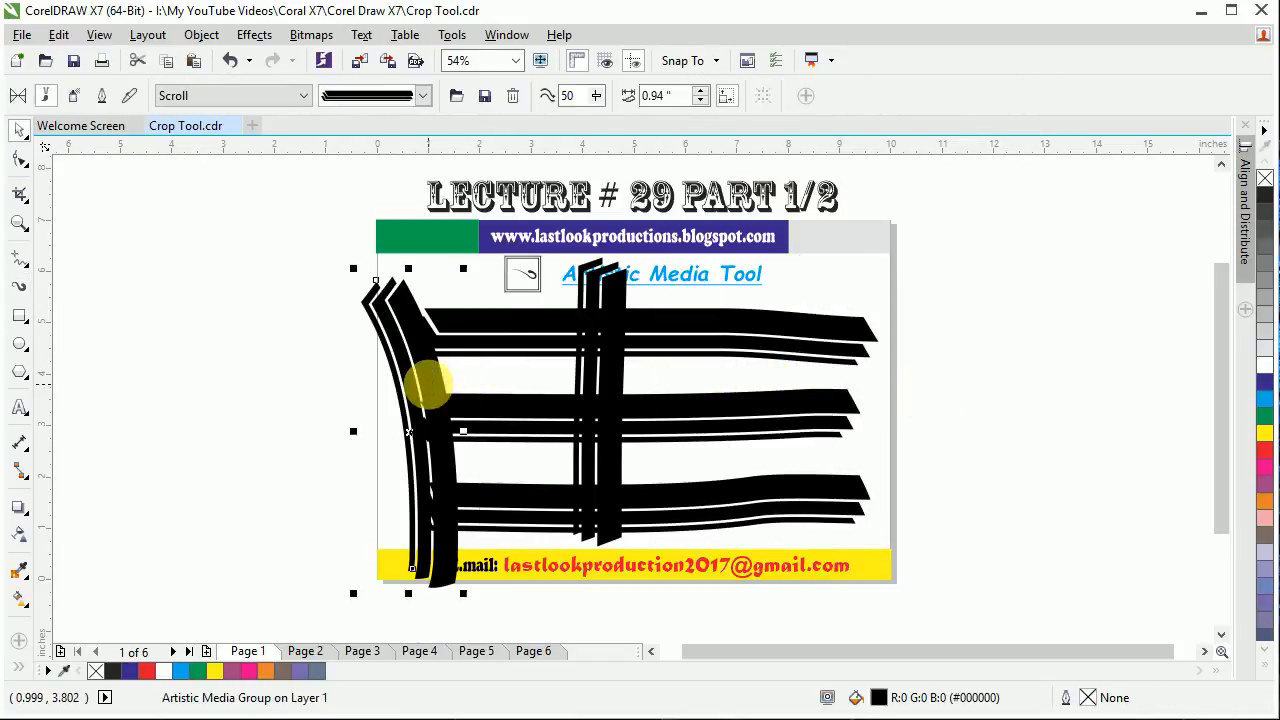
pyautogui.press('Delete')
# Delete the three horizontal scroll strokes and the remaining vertical one to clear the page.
pyautogui.click(549, 320)
pyautogui.press('Delete')
pyautogui.click(581, 369)
pyautogui.press('Delete')
pyautogui.click(551, 414)
pyautogui.press('Delete')
pyautogui.click(564, 486)
pyautogui.press('Delete')
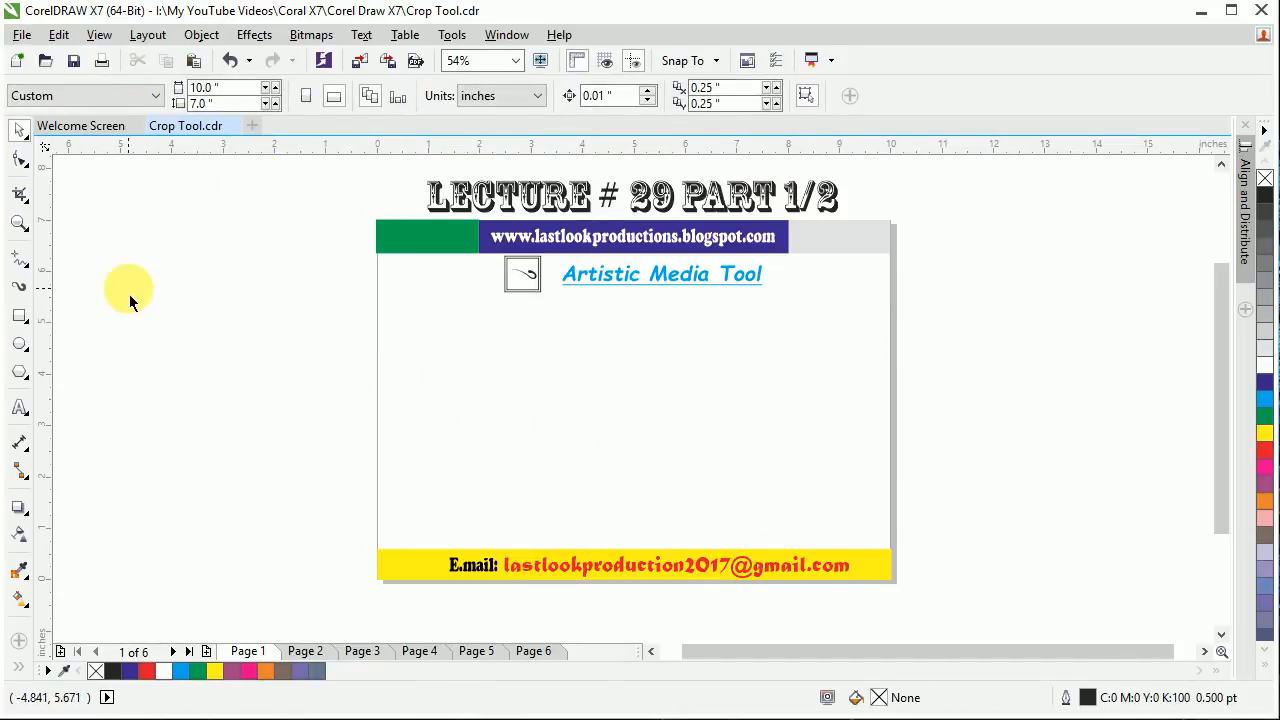
# Switch the Artistic Media tool to Sprayer mode and look through its list of spray categories.
pyautogui.press('space')
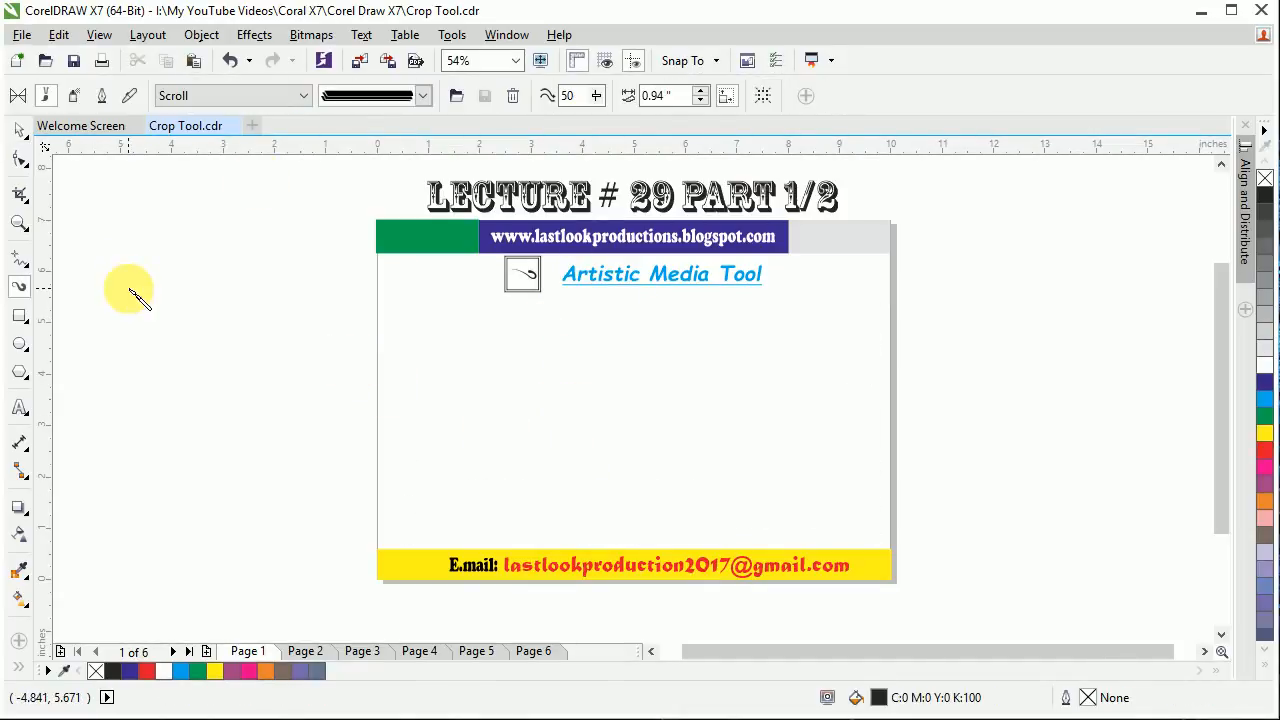
pyautogui.click(75, 100)
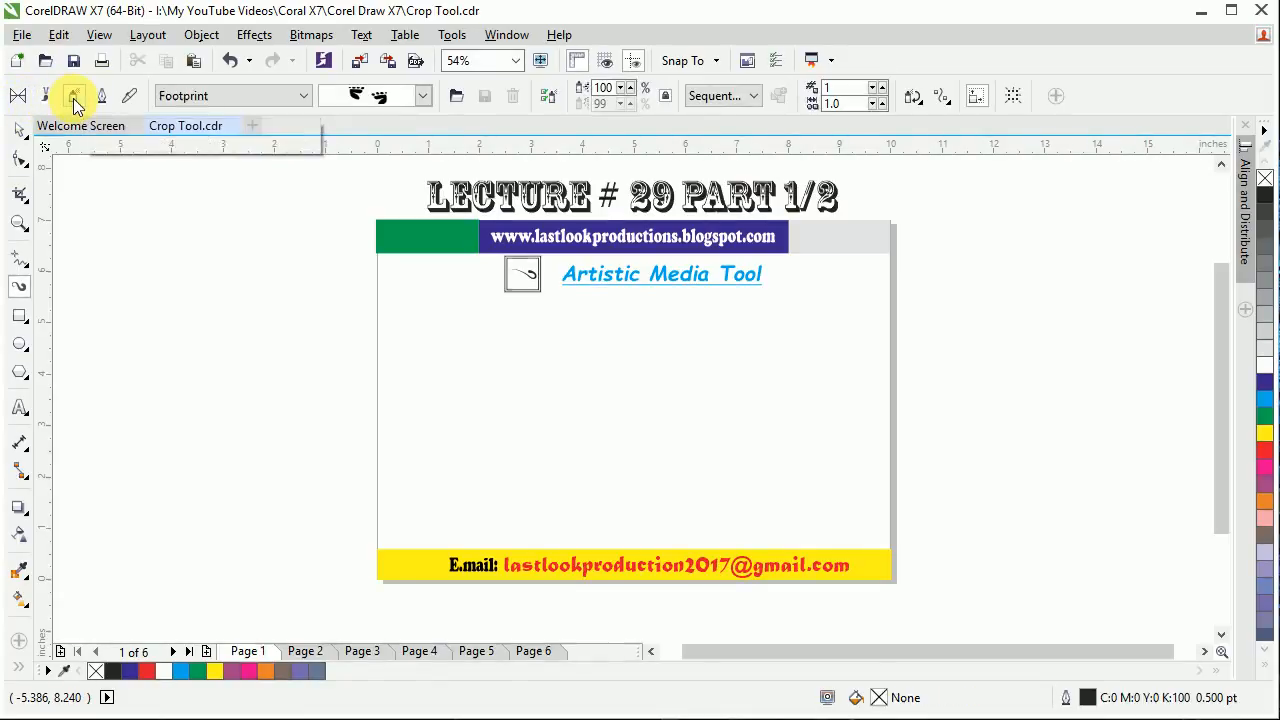
pyautogui.click(218, 98)
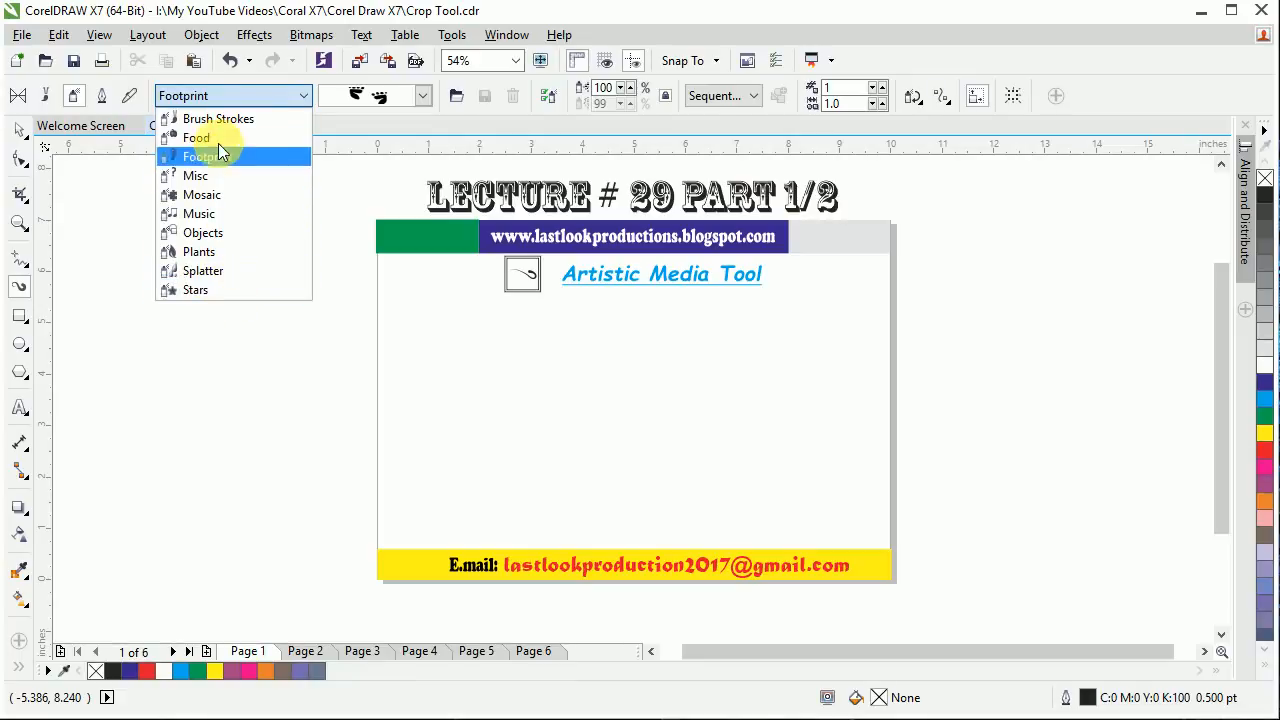
pyautogui.click(200, 97)
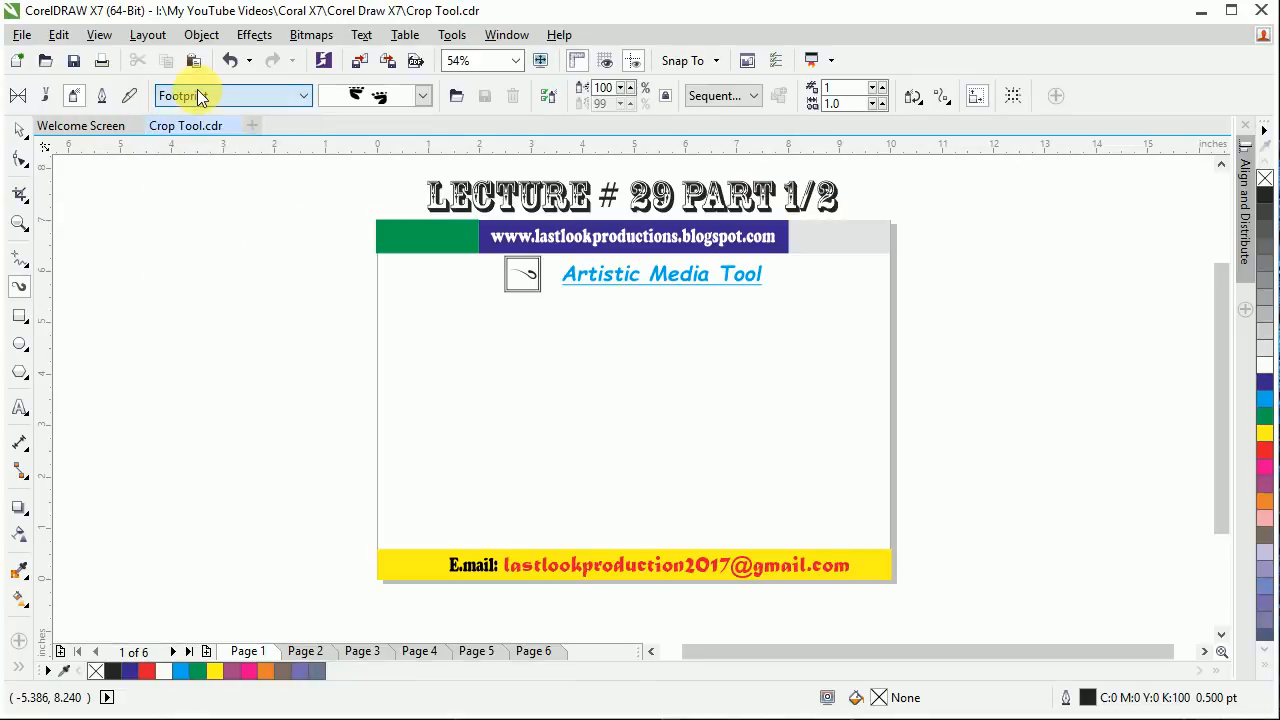
# Switch to Calligraphic mode and handwrite a five-letter first name in large letters across the page and its surroundings.
pyautogui.click(104, 98)
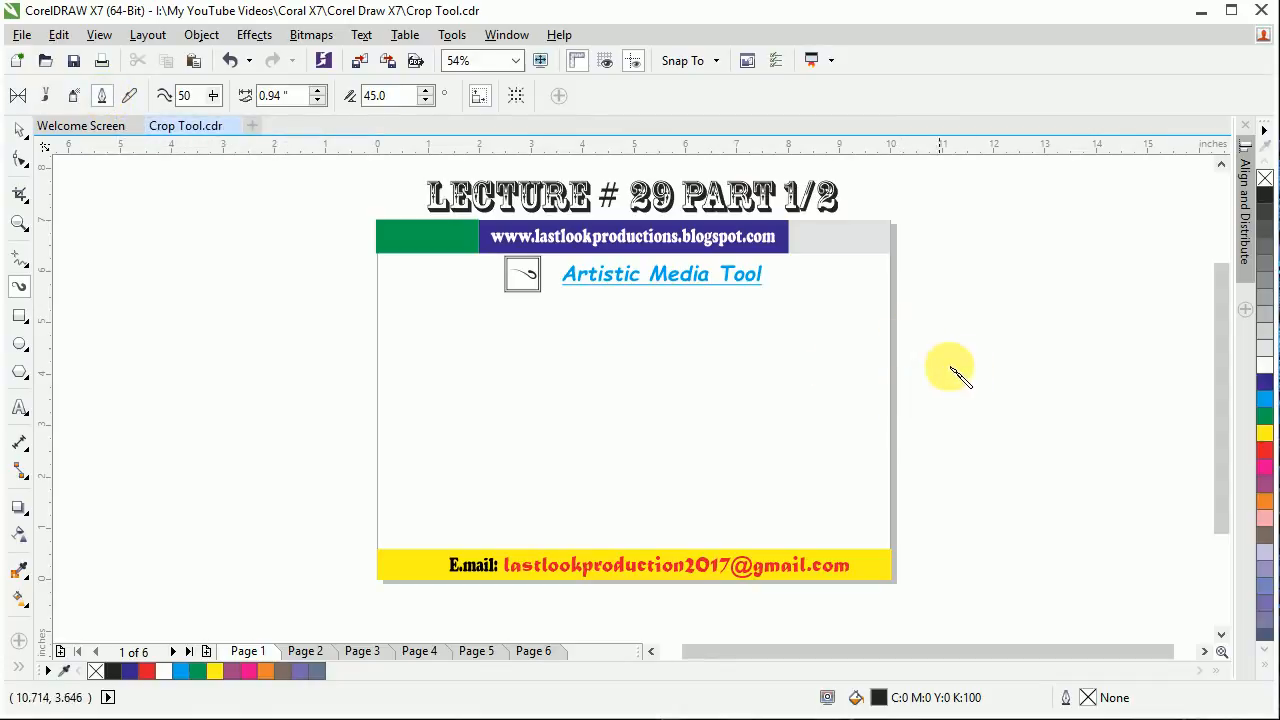
pyautogui.moveTo(116, 517)
pyautogui.mouseDown()
pyautogui.moveTo(223, 429)
pyautogui.moveTo(271, 323)
pyautogui.moveTo(286, 451)
pyautogui.moveTo(334, 514)
pyautogui.moveTo(386, 484)
pyautogui.mouseUp()
pyautogui.moveTo(180, 493); pyautogui.dragTo(298, 426)
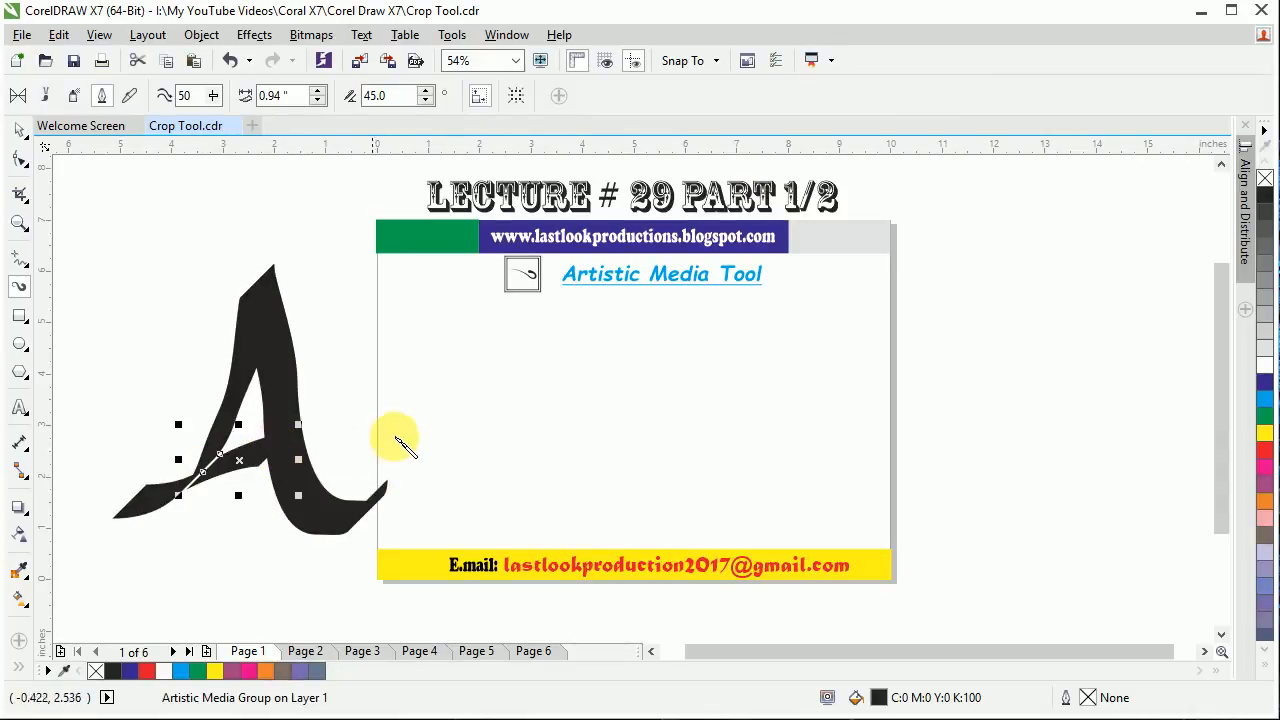
pyautogui.moveTo(355, 386)
pyautogui.mouseDown()
pyautogui.moveTo(368, 368)
pyautogui.moveTo(434, 386)
pyautogui.moveTo(440, 525)
pyautogui.moveTo(450, 468)
pyautogui.moveTo(600, 405)
pyautogui.mouseUp()
pyautogui.moveTo(718, 375)
pyautogui.mouseDown()
pyautogui.moveTo(673, 364)
pyautogui.moveTo(655, 414)
pyautogui.moveTo(723, 489)
pyautogui.moveTo(628, 546)
pyautogui.moveTo(587, 533)
pyautogui.mouseUp()
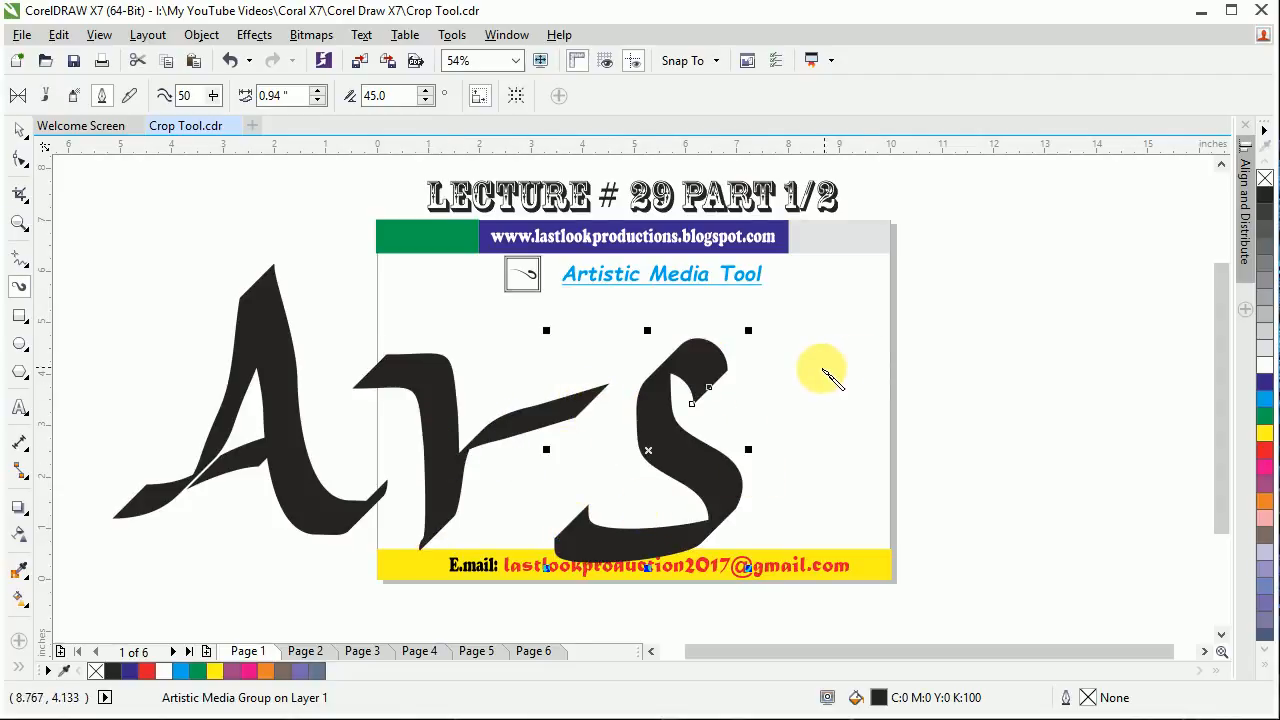
pyautogui.moveTo(910, 352)
pyautogui.mouseDown()
pyautogui.moveTo(812, 464)
pyautogui.moveTo(921, 430)
pyautogui.moveTo(933, 410)
pyautogui.moveTo(1025, 492)
pyautogui.mouseUp()
pyautogui.moveTo(1082, 265); pyautogui.dragTo(1086, 528)
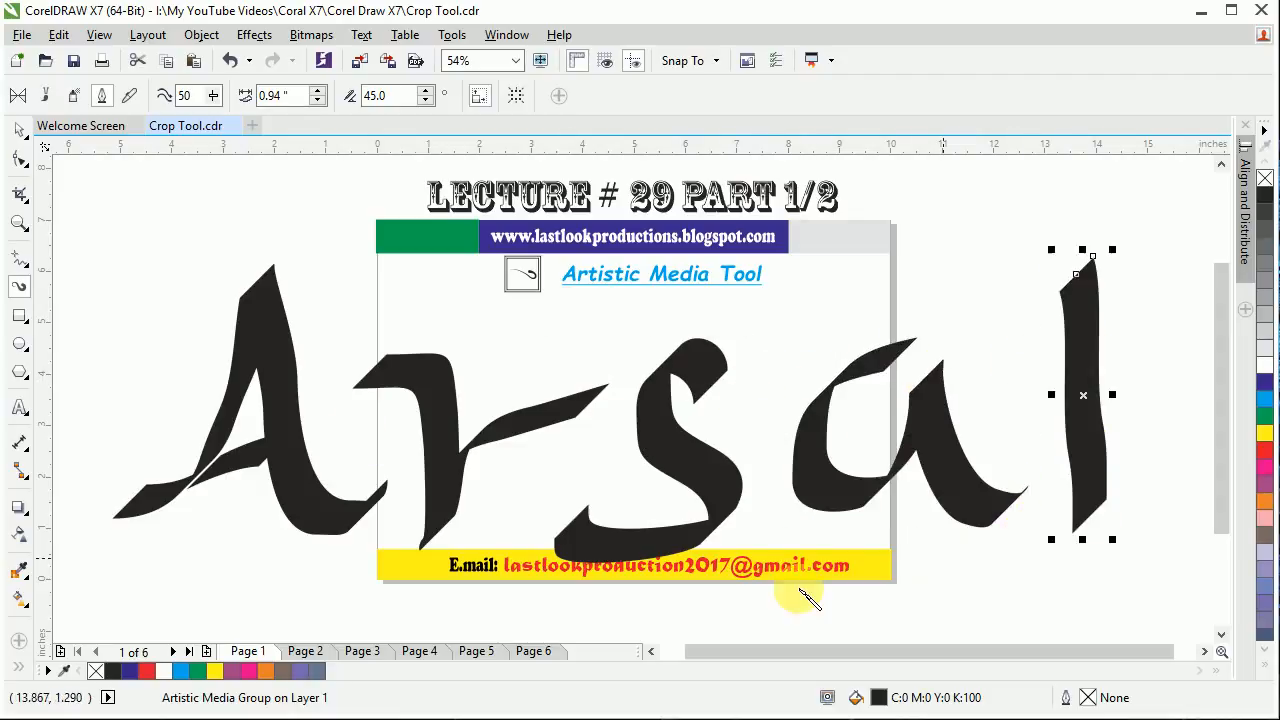
# Draw a long calligraphic underline beneath the lettering and fill it with purple (C:20 M:80 Y:0 K:20).
pyautogui.moveTo(140, 568); pyautogui.dragTo(1094, 571)
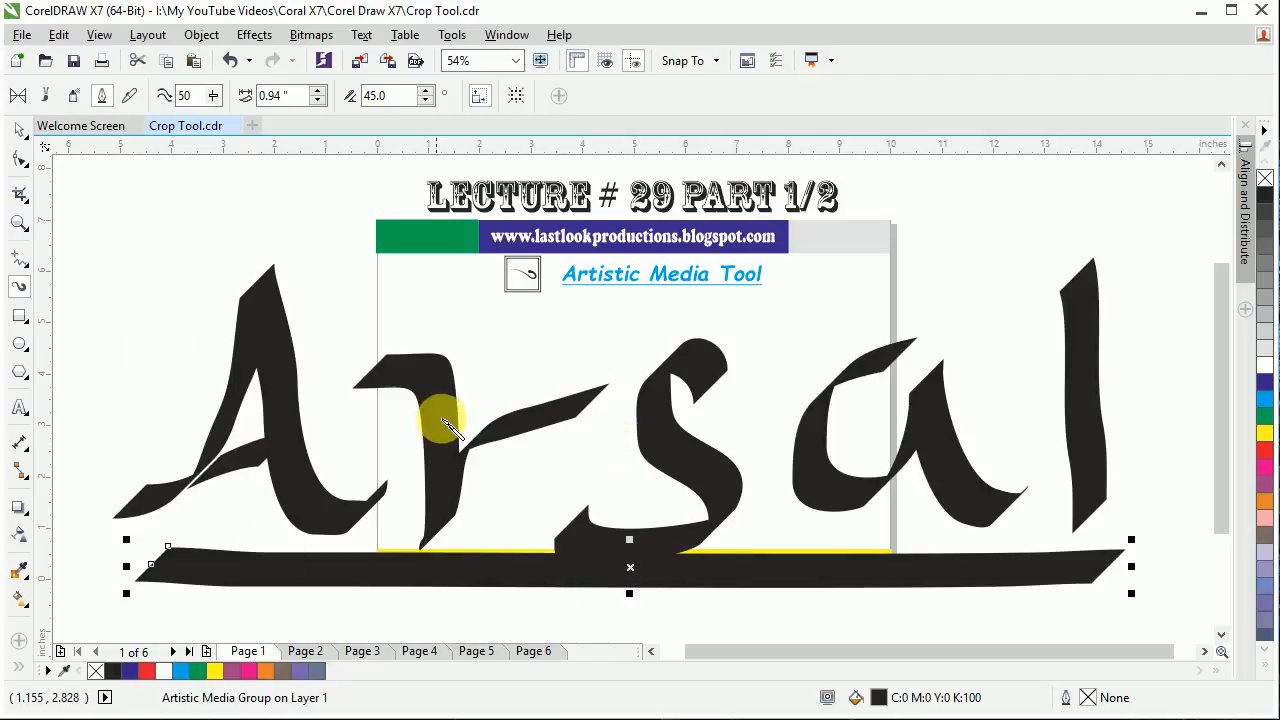
pyautogui.click(1265, 381)
pyautogui.click(1265, 436)
pyautogui.click(1265, 484)
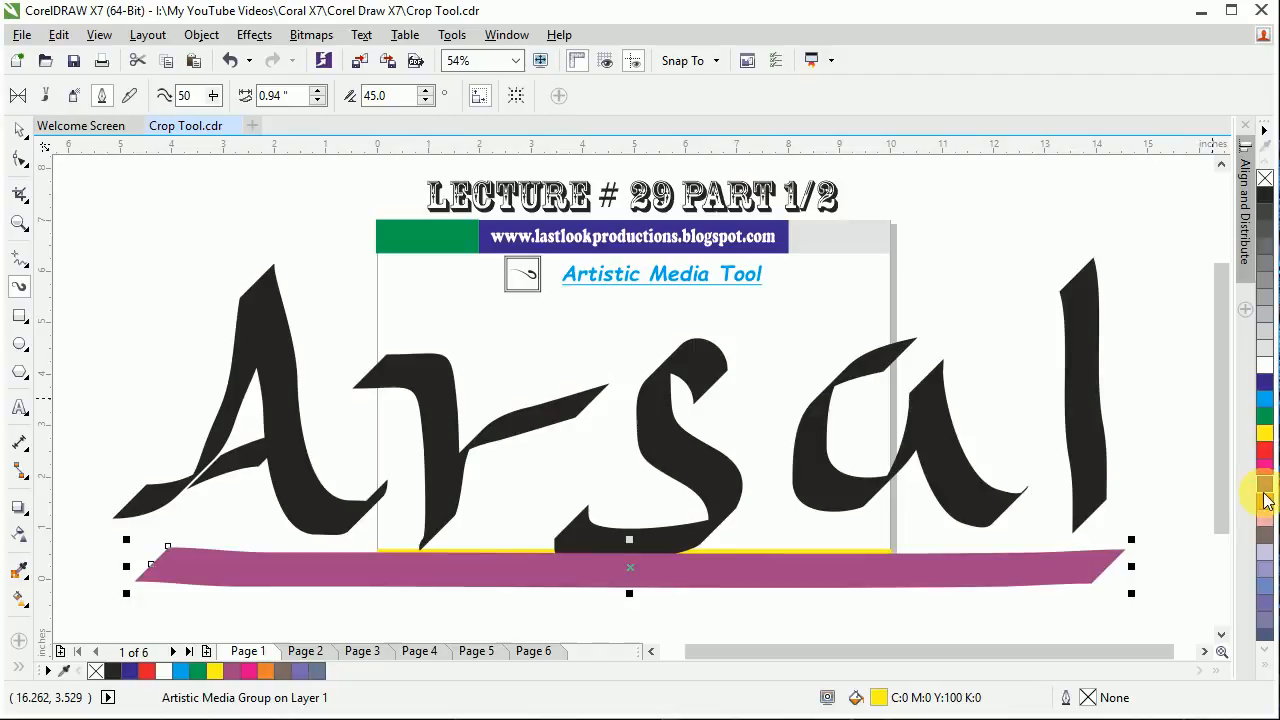
# Fill the third letter of the calligraphic lettering with light grey (K:20).
pyautogui.click(705, 480)
pyautogui.click(1265, 398)
pyautogui.click(1265, 338)
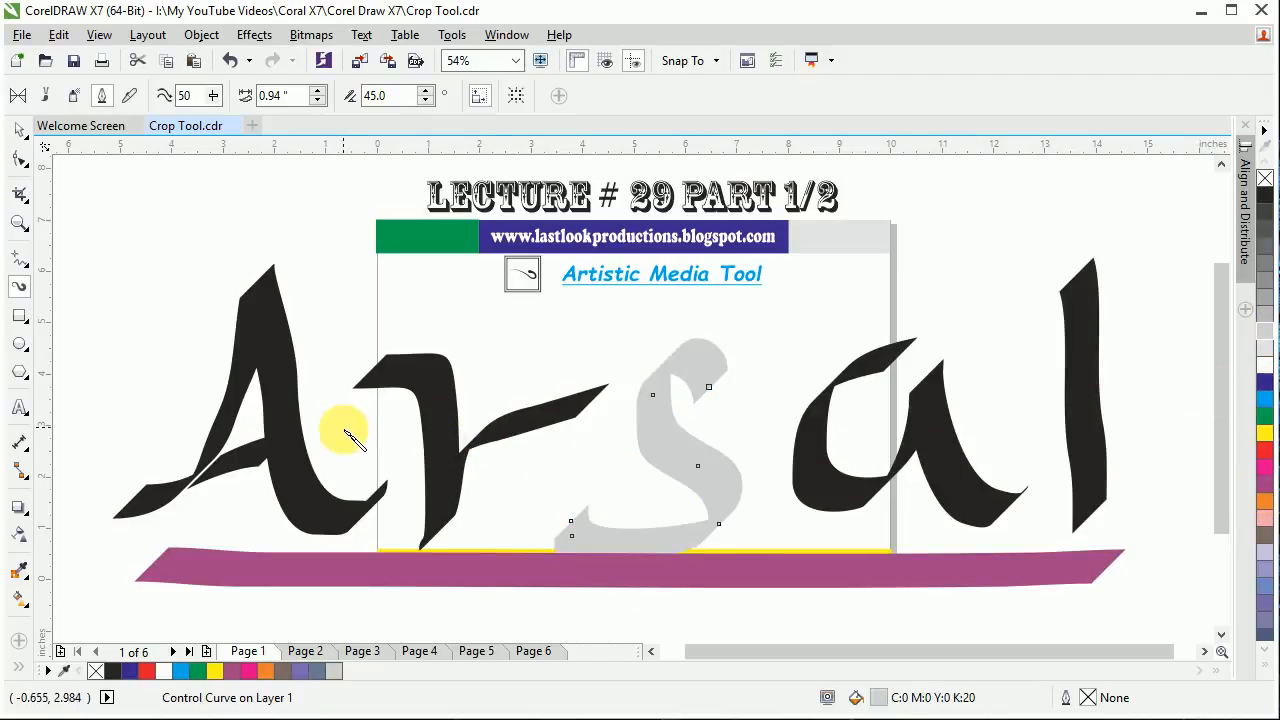
# Delete the calligraphic letters and the underline, leaving only the tall last letter beside the page's right edge.
pyautogui.press('space')
pyautogui.click(263, 405)
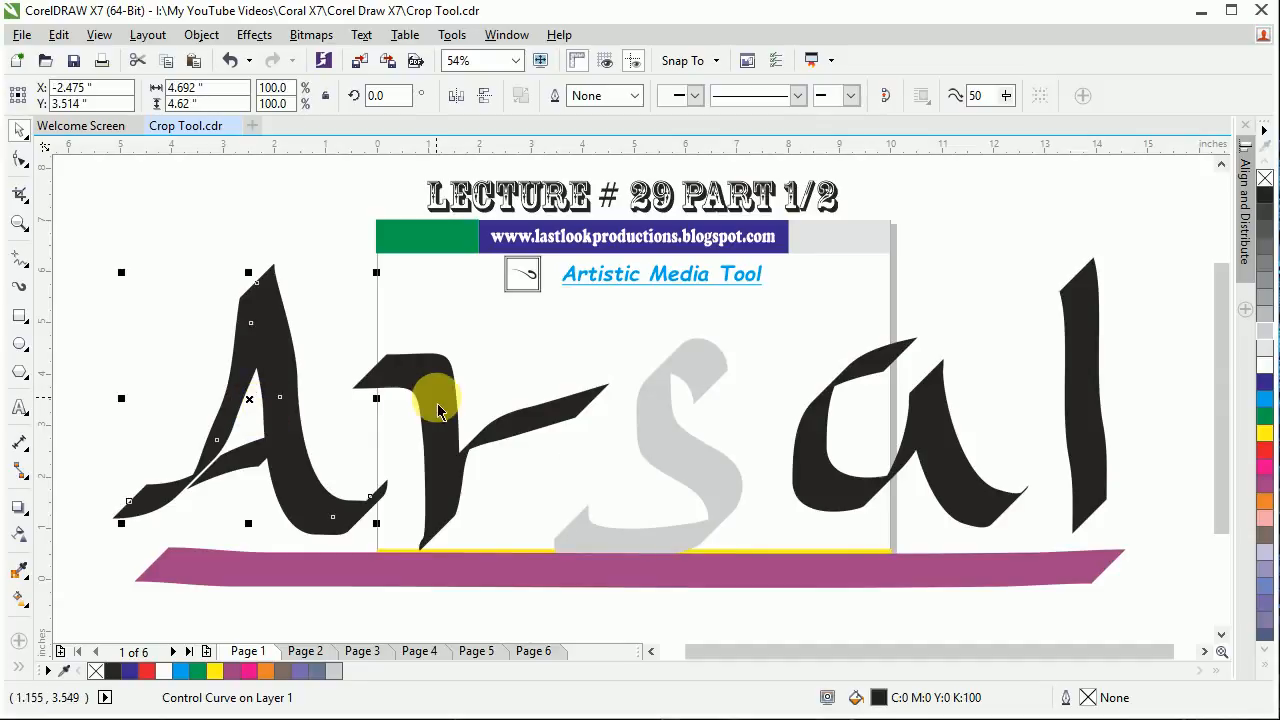
pyautogui.press('Delete')
pyautogui.click(300, 409)
pyautogui.press('Delete')
pyautogui.click(629, 414)
pyautogui.press('Delete')
pyautogui.click(975, 447)
pyautogui.press('Delete')
pyautogui.click(1085, 410)
pyautogui.press('Delete')
pyautogui.click(245, 455)
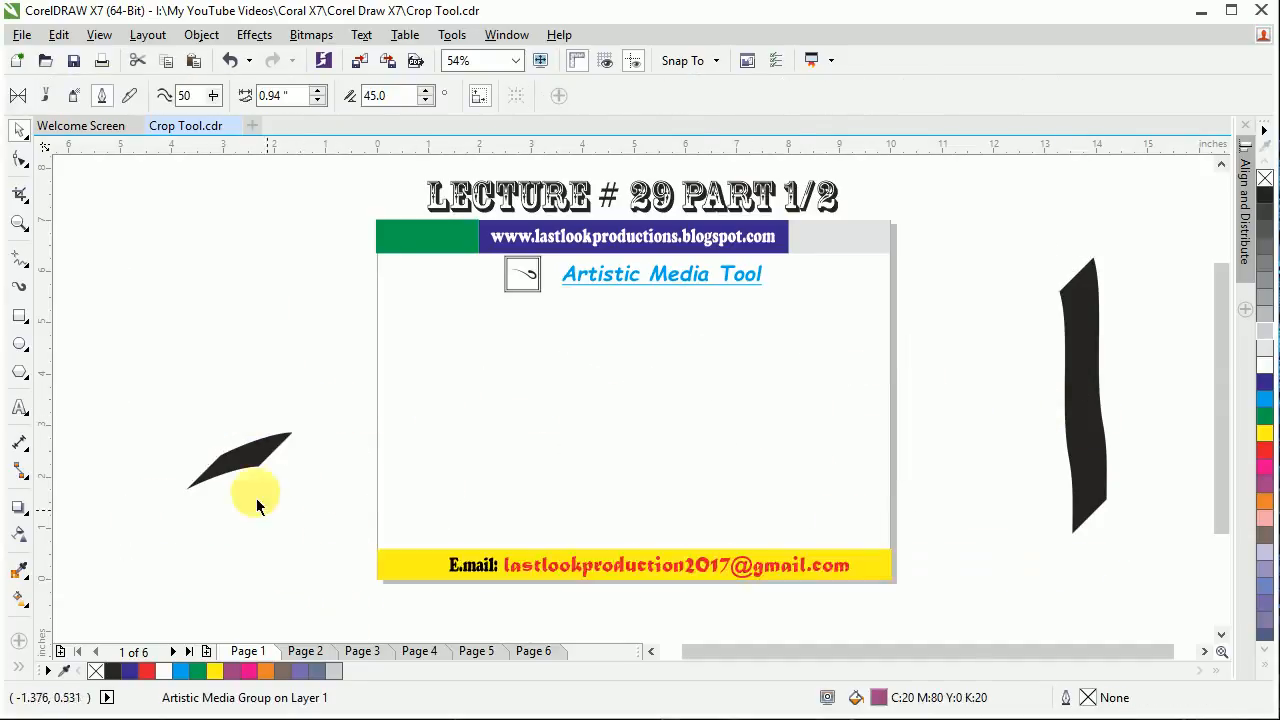
pyautogui.press('Delete')
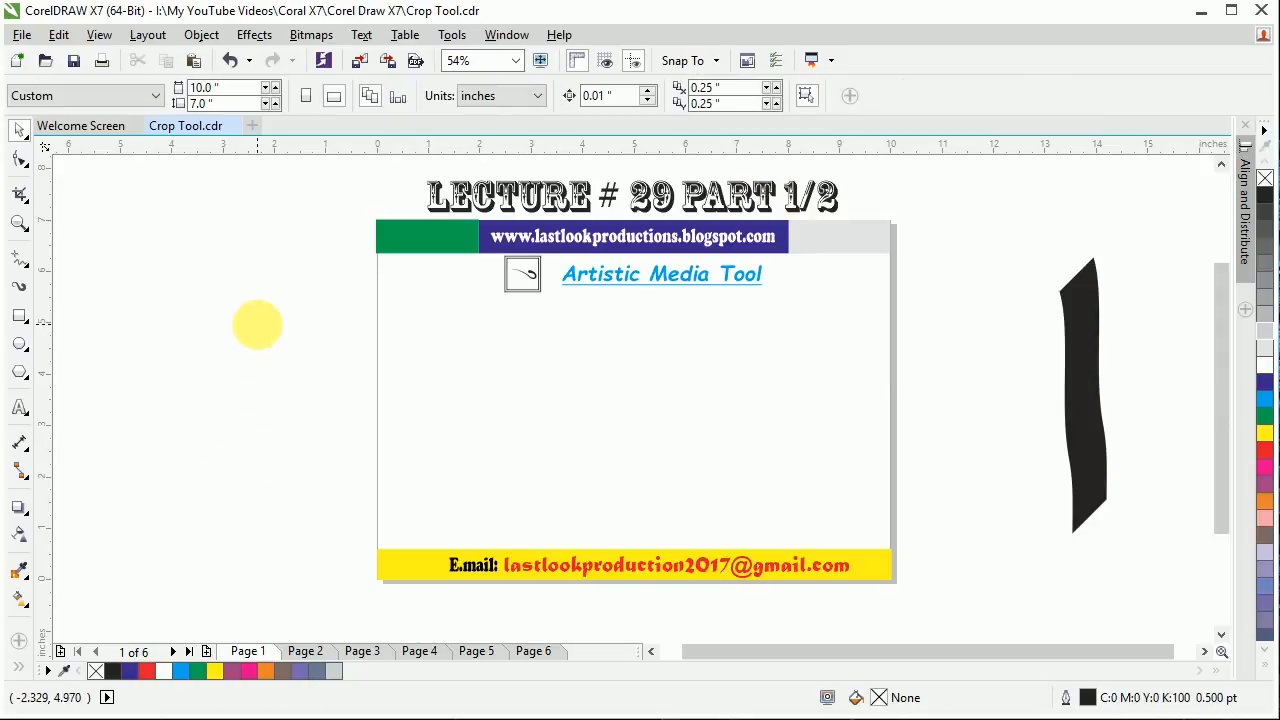
# Switch the Artistic Media tool from Calligraphic to Pressure mode.
pyautogui.press('i')
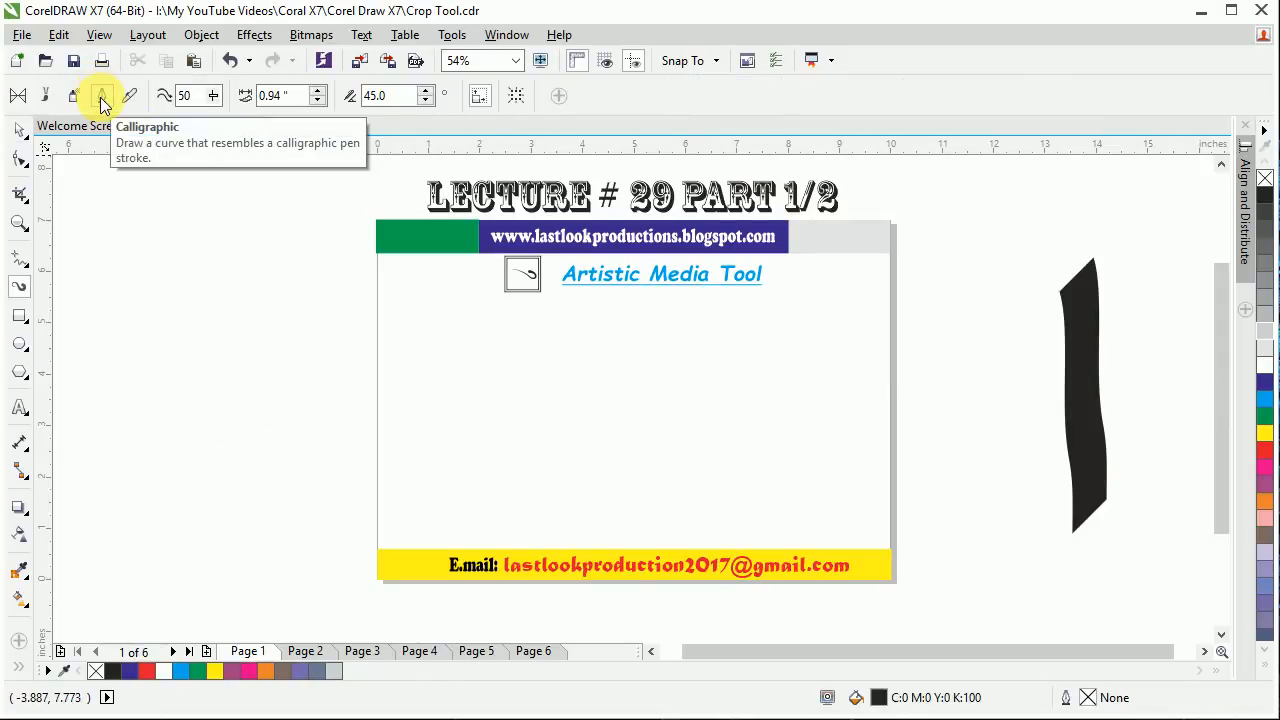
pyautogui.click(131, 98)
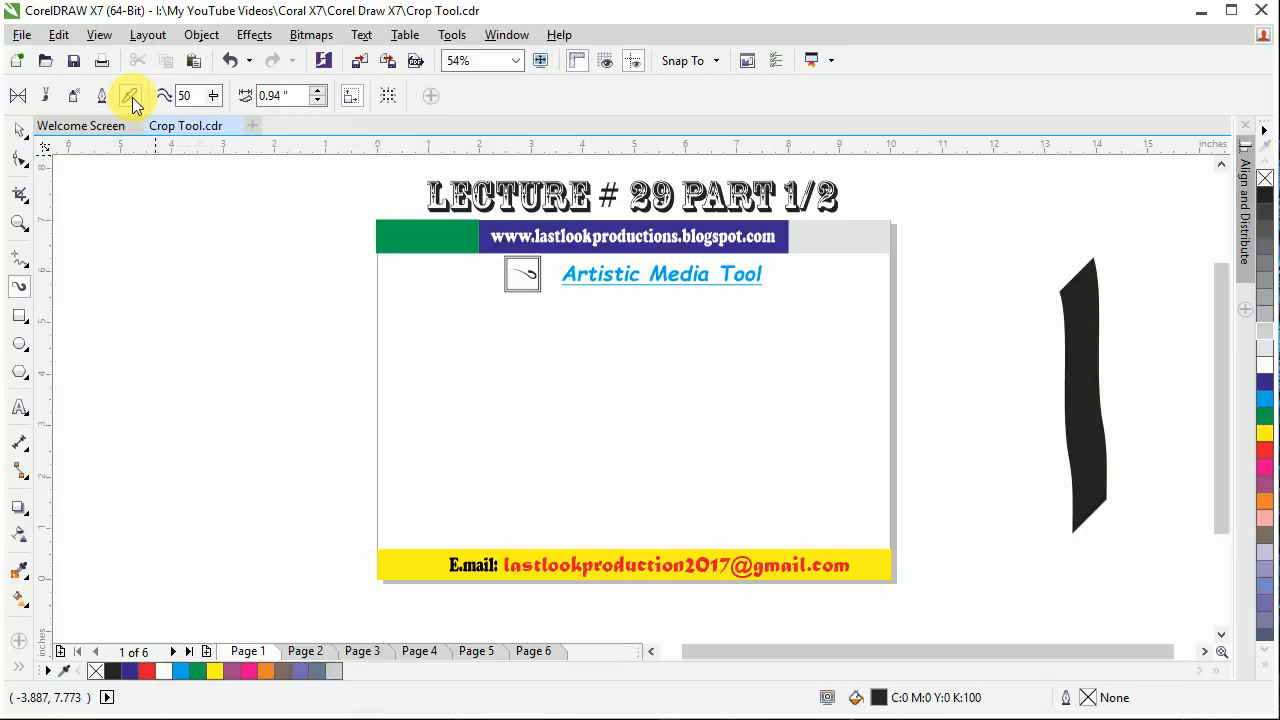
# Draw four thick Pressure strokes 0.94 inch wide: a zigzag and a curve beside the page and two waves across it.
pyautogui.moveTo(182, 226)
pyautogui.mouseDown()
pyautogui.moveTo(267, 269)
pyautogui.moveTo(256, 382)
pyautogui.mouseUp()
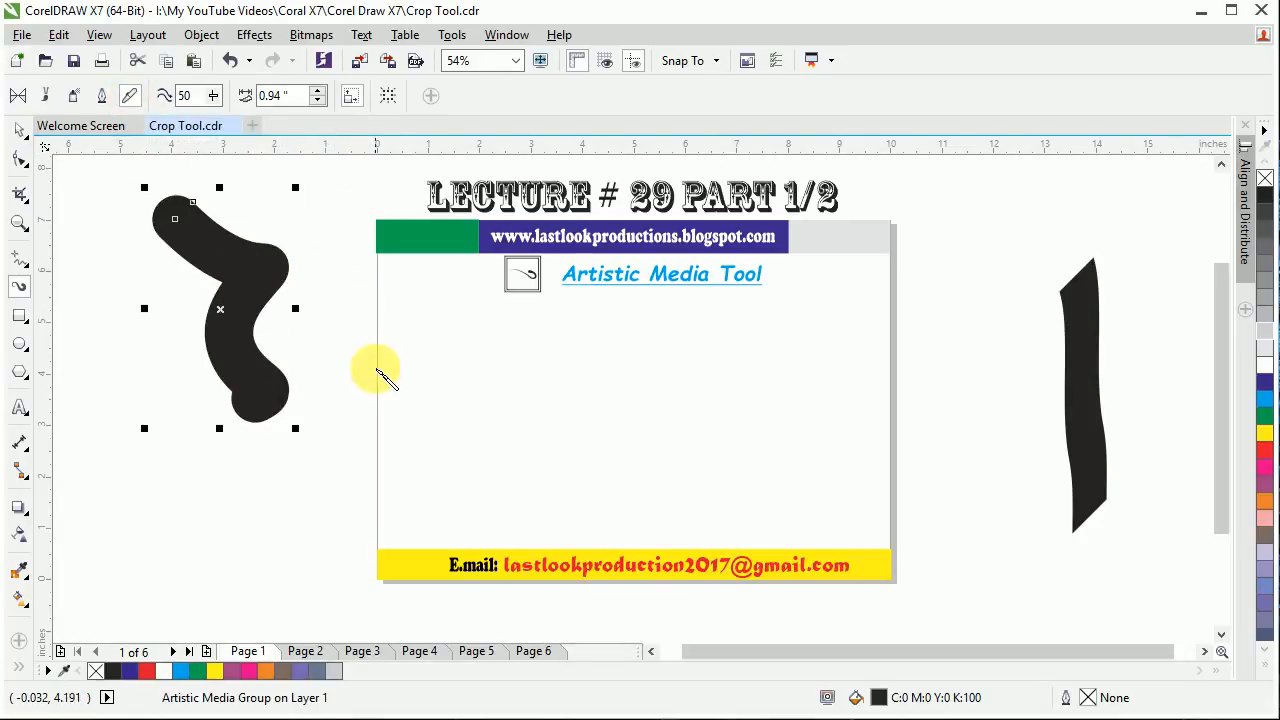
pyautogui.moveTo(350, 398)
pyautogui.mouseDown()
pyautogui.moveTo(530, 405)
pyautogui.moveTo(855, 388)
pyautogui.mouseUp()
pyautogui.moveTo(343, 490)
pyautogui.mouseDown()
pyautogui.moveTo(418, 420)
pyautogui.moveTo(858, 460)
pyautogui.mouseUp()
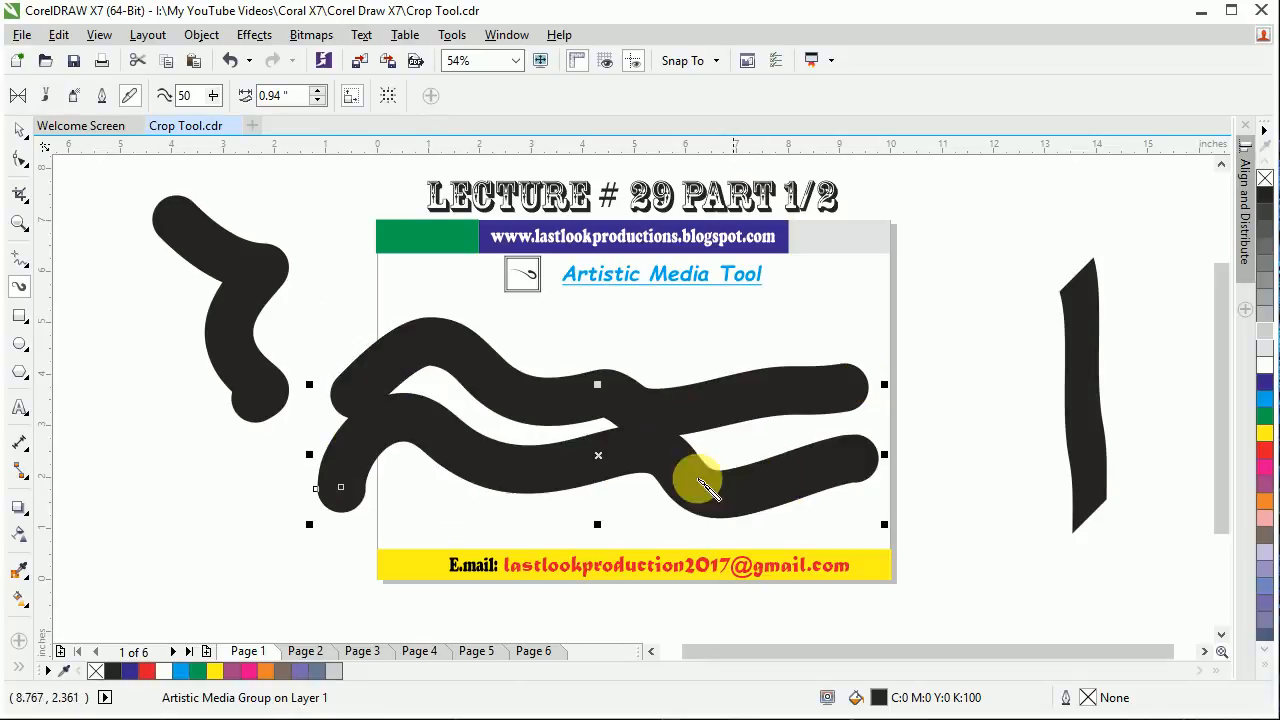
pyautogui.moveTo(335, 280)
pyautogui.mouseDown()
pyautogui.moveTo(280, 314)
pyautogui.moveTo(228, 505)
pyautogui.mouseUp()
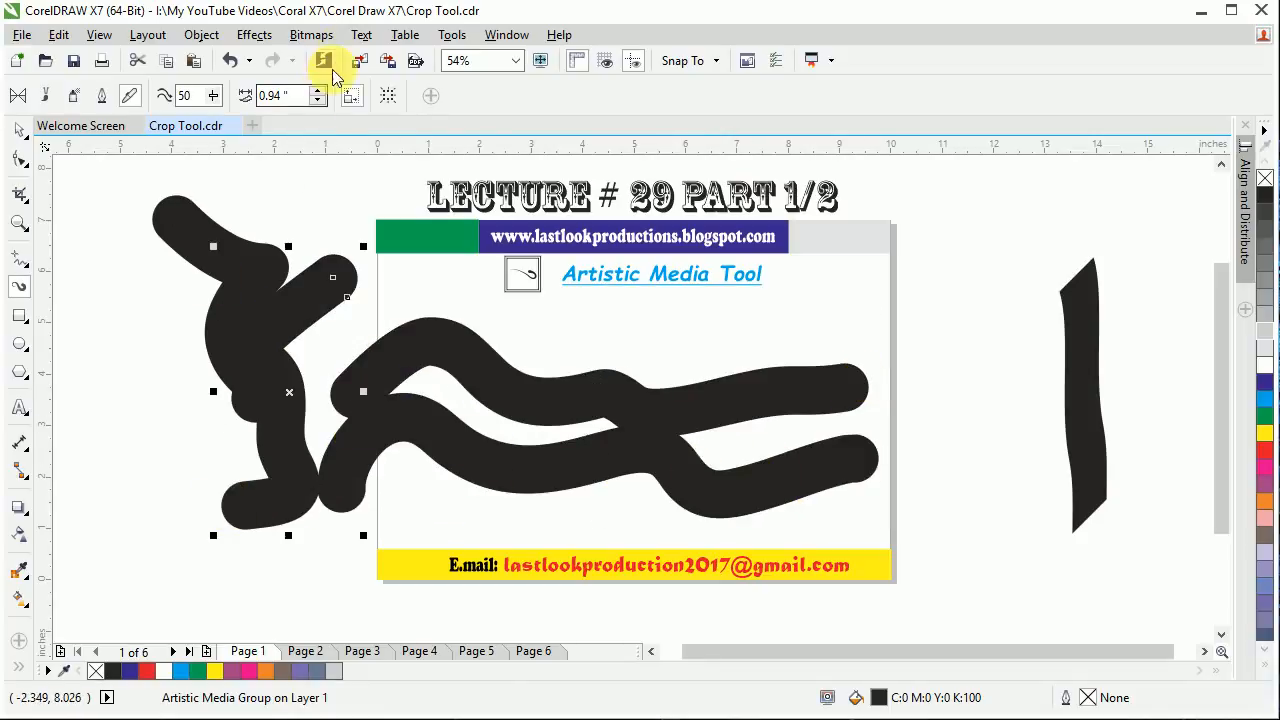
# Set the stroke width to 0.03 inch and draw a thin wave under the heading and five crossing lines beside the page.
pyautogui.moveTo(325, 191); pyautogui.dragTo(319, 209)
pyautogui.moveTo(483, 305)
pyautogui.mouseDown()
pyautogui.moveTo(575, 327)
pyautogui.moveTo(871, 315)
pyautogui.mouseUp()
pyautogui.moveTo(987, 248); pyautogui.dragTo(1001, 598)
pyautogui.moveTo(925, 385); pyautogui.dragTo(1030, 362)
pyautogui.moveTo(925, 493); pyautogui.dragTo(1022, 420)
pyautogui.moveTo(950, 552); pyautogui.dragTo(1025, 482)
pyautogui.moveTo(944, 322)
pyautogui.mouseDown()
pyautogui.moveTo(986, 557)
pyautogui.moveTo(1012, 587)
pyautogui.mouseUp()
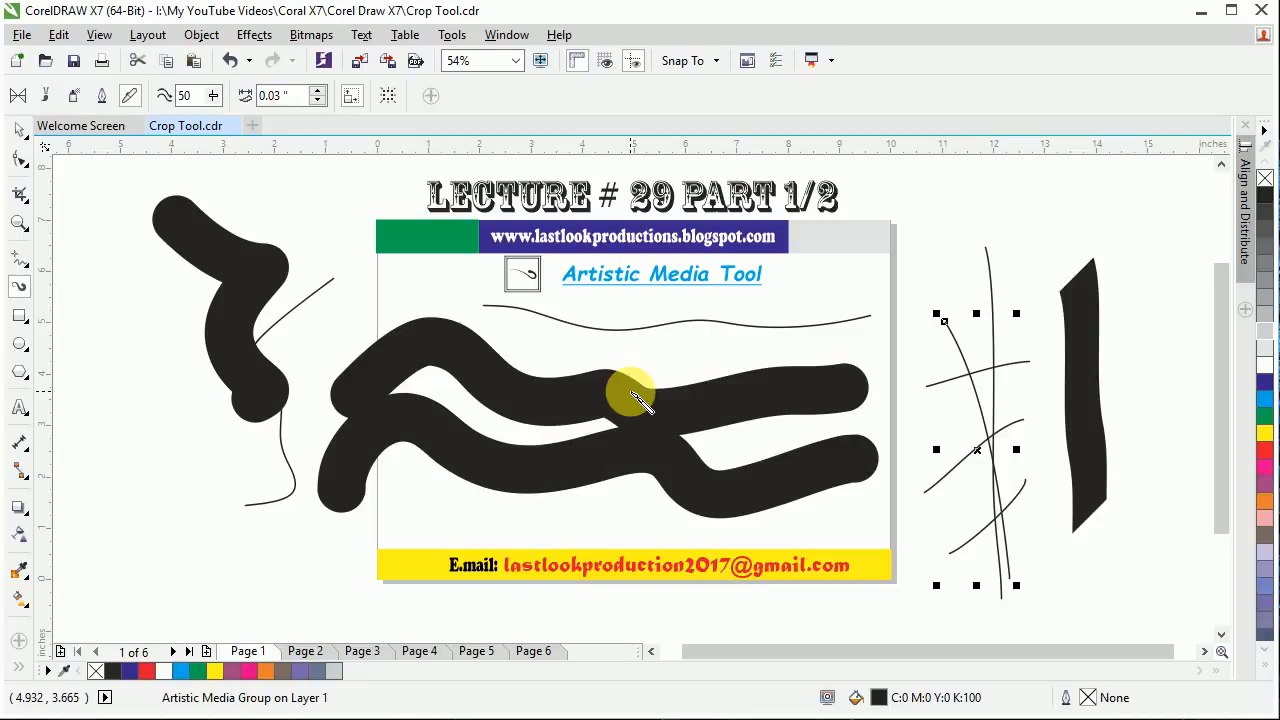
# Delete the crossing thin lines, the tall calligraphic letter beside them and the two thick waves across the page.
pyautogui.press('Escape')
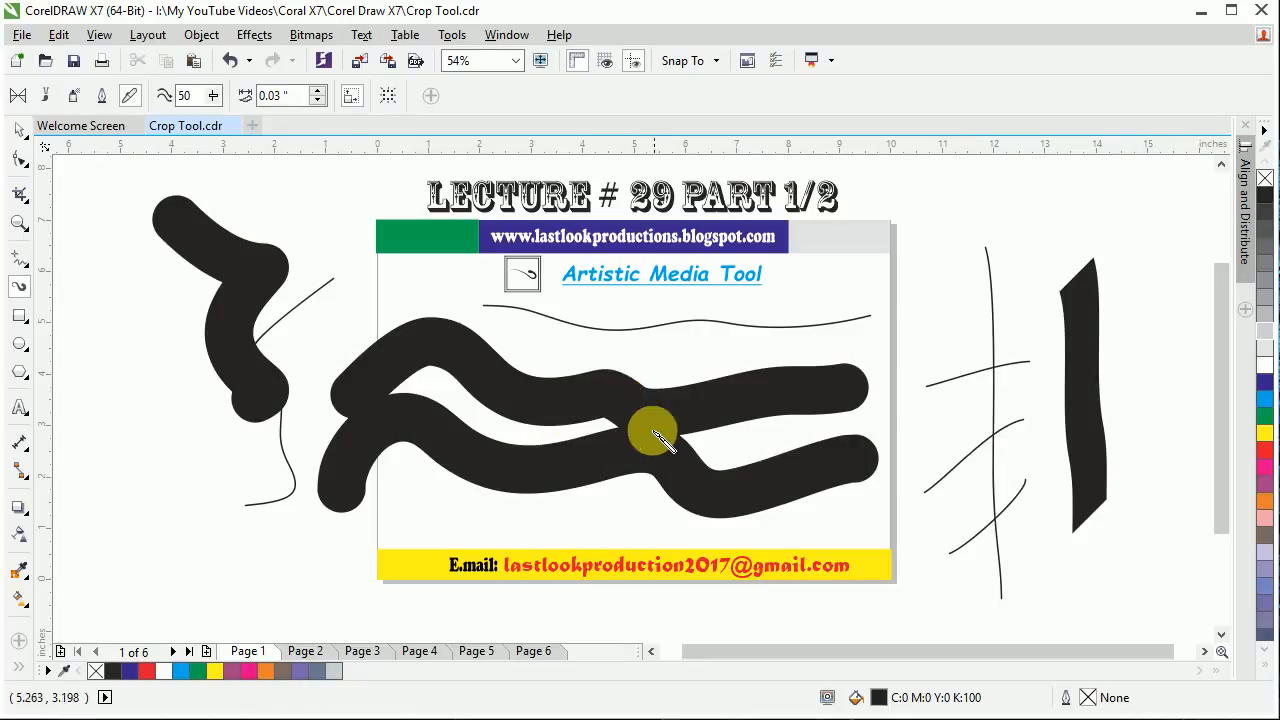
pyautogui.click(19, 131)
pyautogui.moveTo(1169, 200)
pyautogui.mouseDown()
pyautogui.moveTo(1063, 275)
pyautogui.moveTo(921, 532)
pyautogui.moveTo(918, 632)
pyautogui.mouseUp()
pyautogui.press('Delete')
pyautogui.moveTo(1025, 308)
pyautogui.mouseDown()
pyautogui.moveTo(487, 455)
pyautogui.moveTo(246, 540)
pyautogui.mouseUp()
pyautogui.press('Delete')
# Delete the thin wave under the heading and the remaining thick zigzag and thin curve beside the page.
pyautogui.click(576, 337)
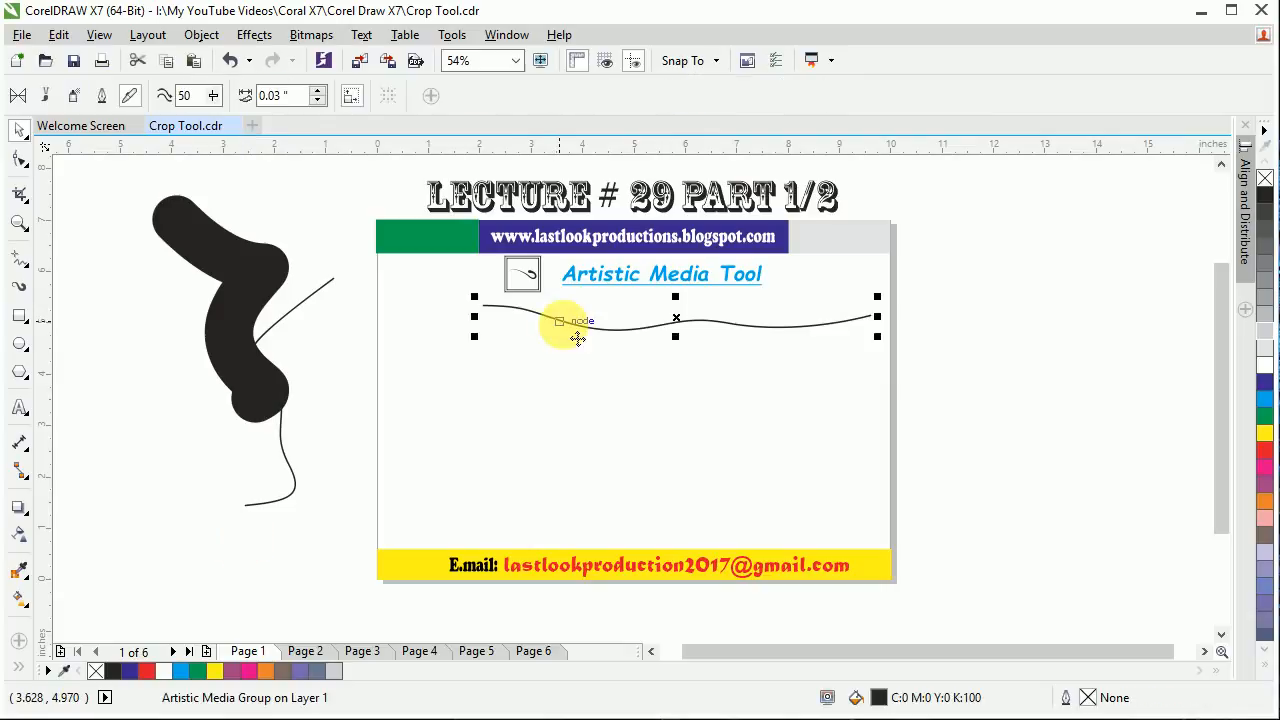
pyautogui.press('Delete')
pyautogui.click(231, 312)
pyautogui.press('Delete')
pyautogui.click(265, 364)
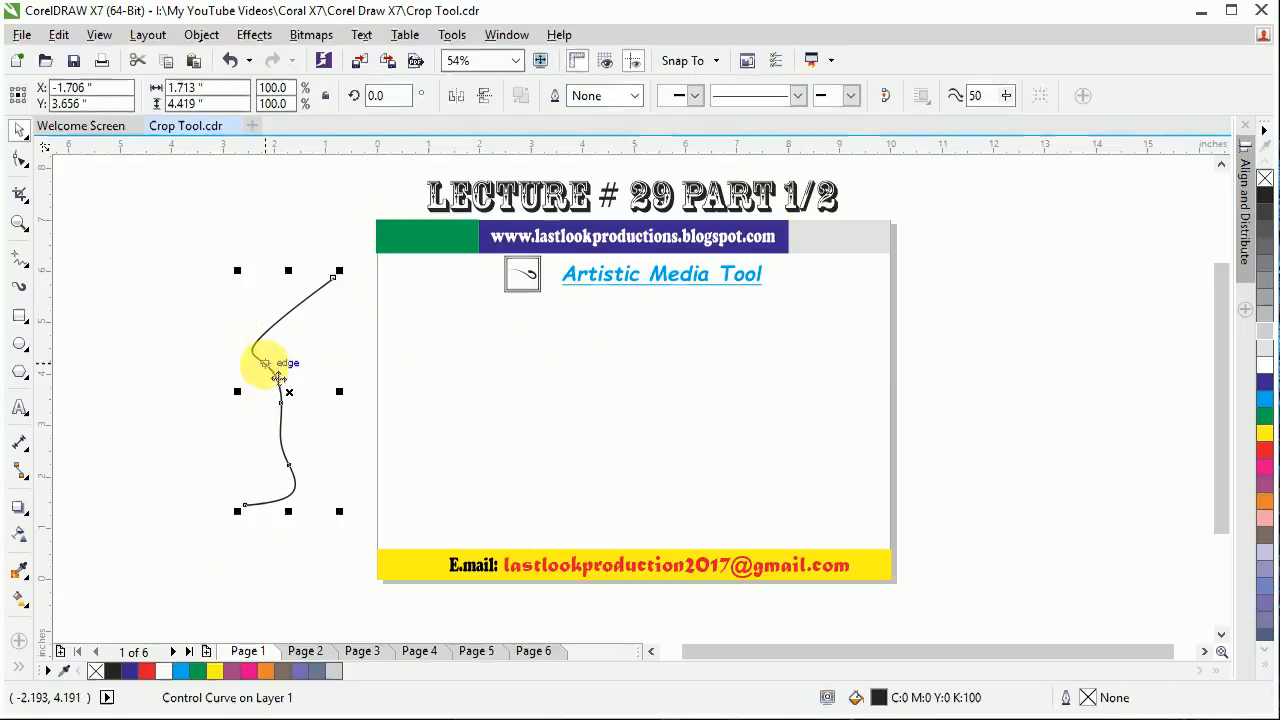
pyautogui.press('Delete')
# Activate the Artistic Media tool, switch from Calligraphic to Sprayer mode and look through the spray categories.
pyautogui.press('i')
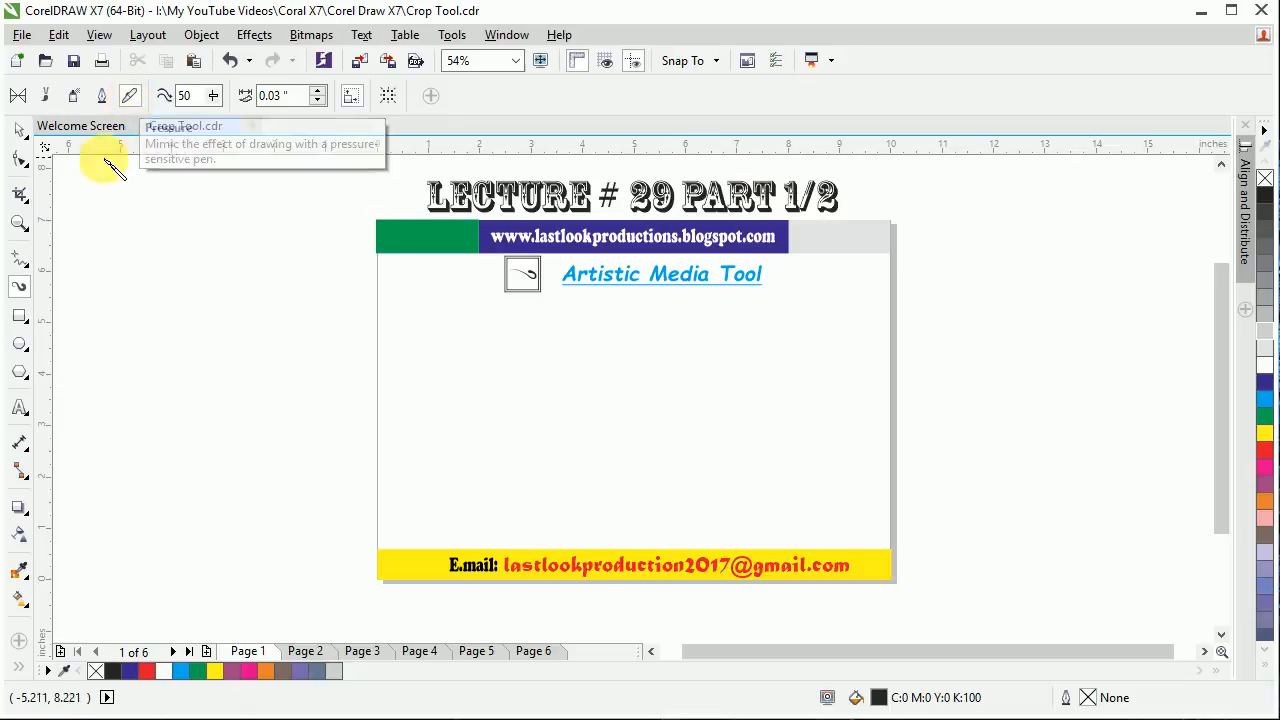
pyautogui.click(100, 99)
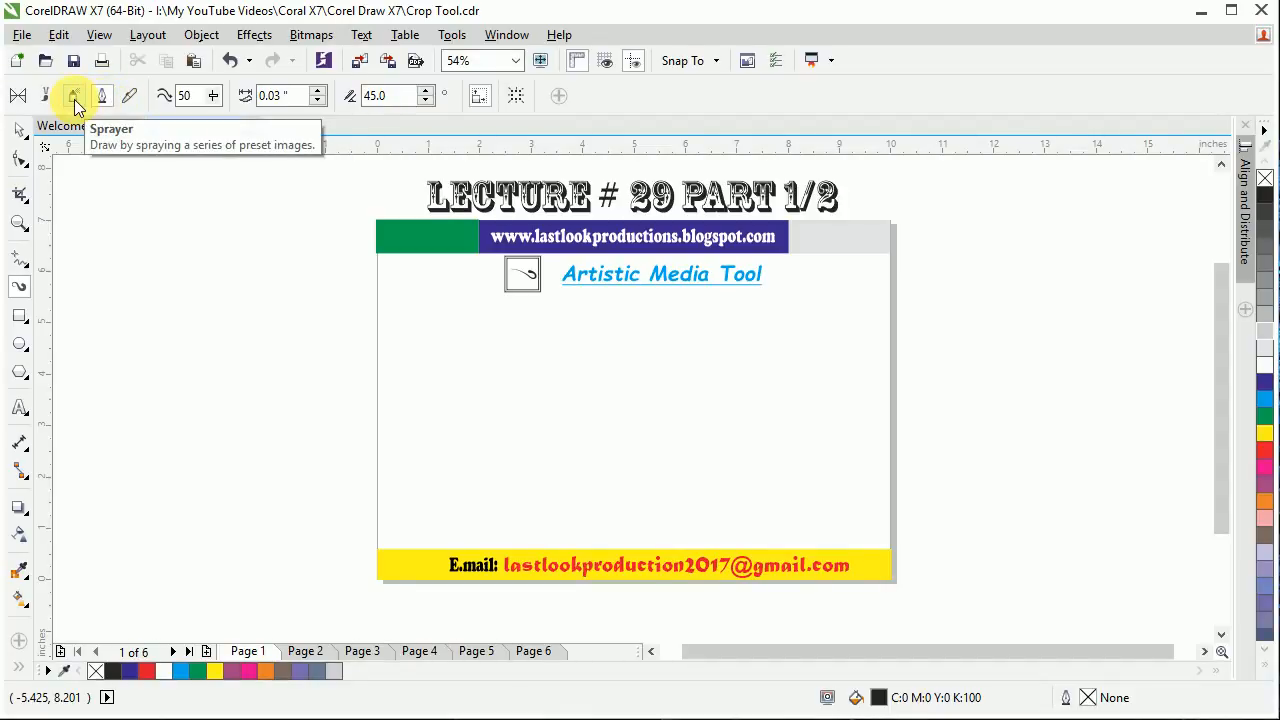
pyautogui.click(74, 99)
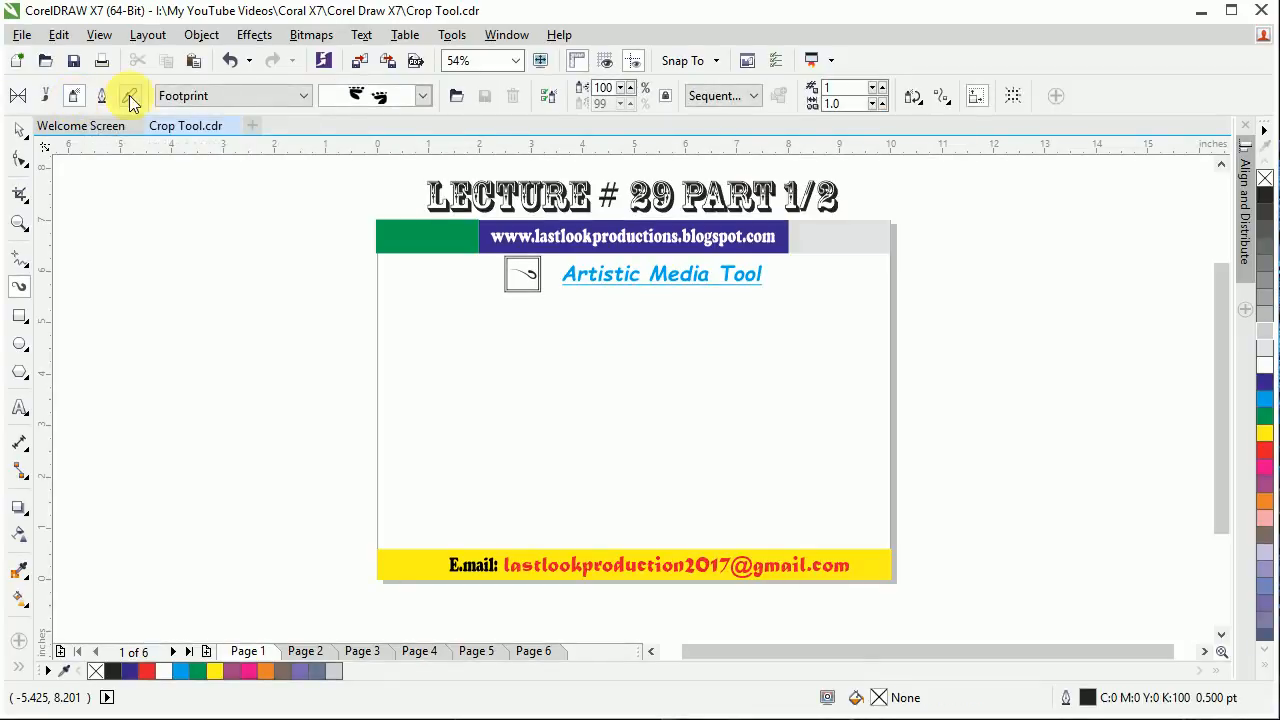
pyautogui.click(211, 92)
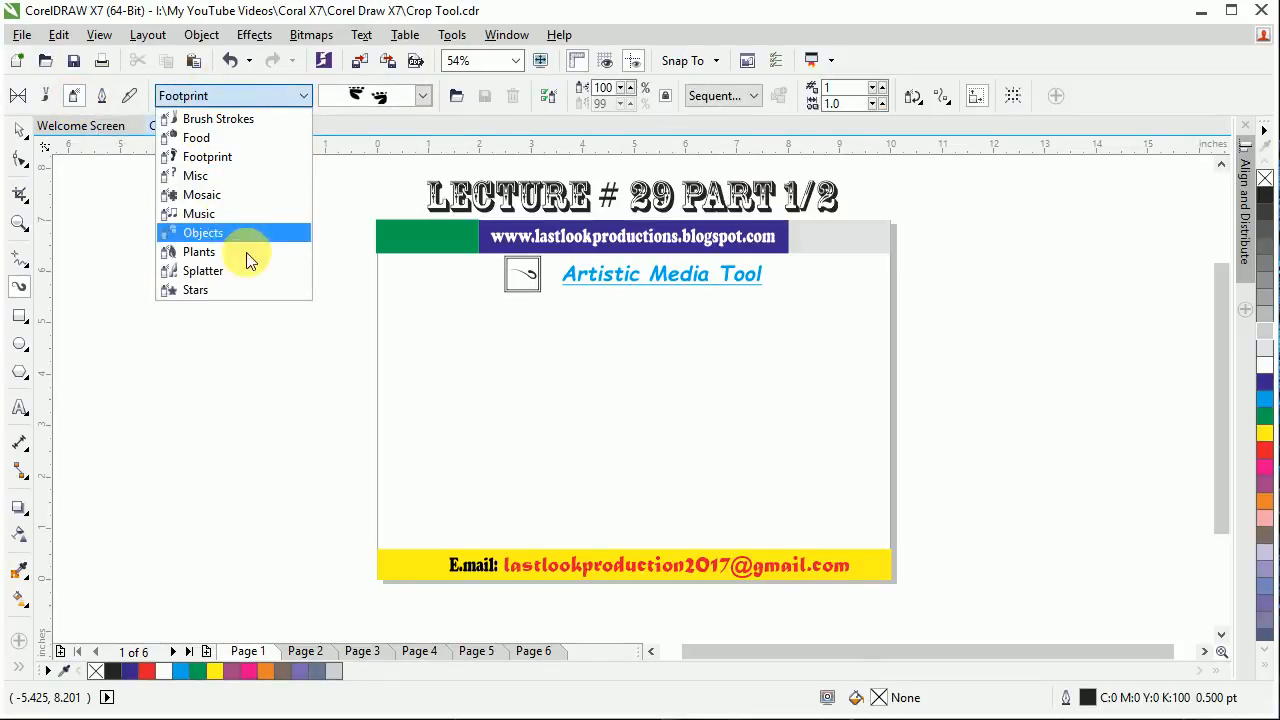
pyautogui.click(230, 102)
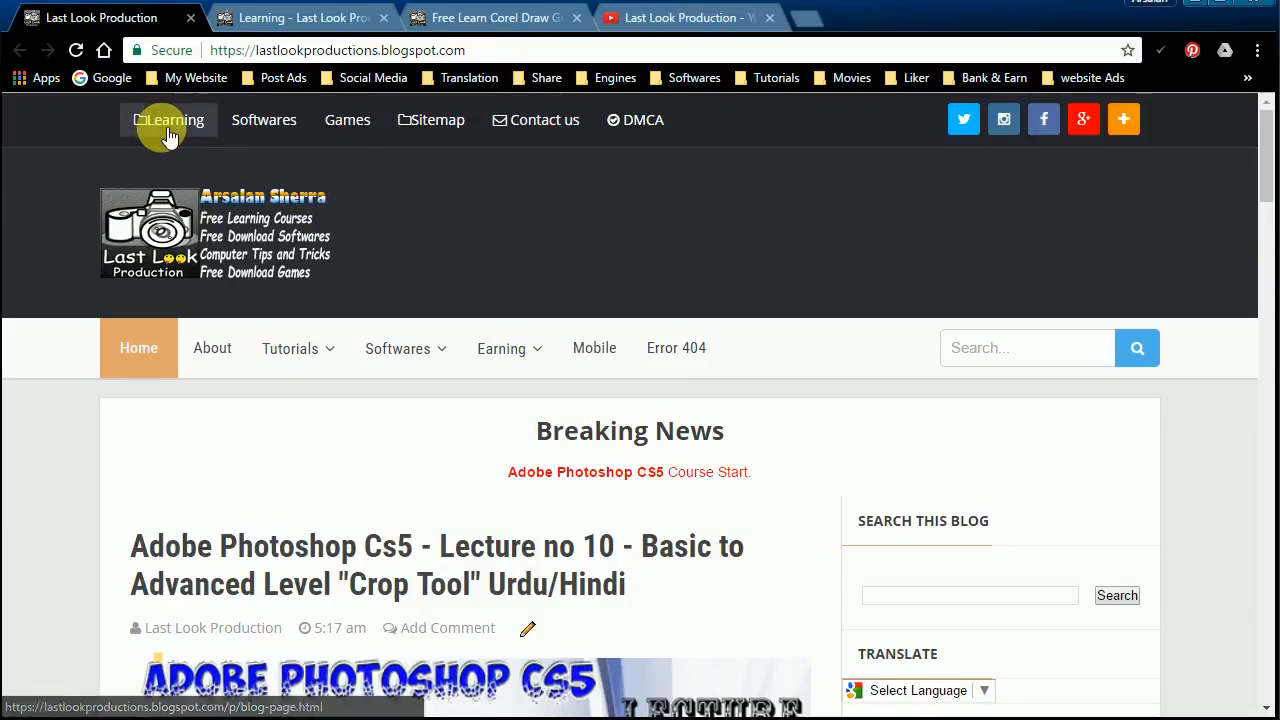
# Switch to the web browser and look over the course icons on the blog's Learning page.
pyautogui.click(262, 17)
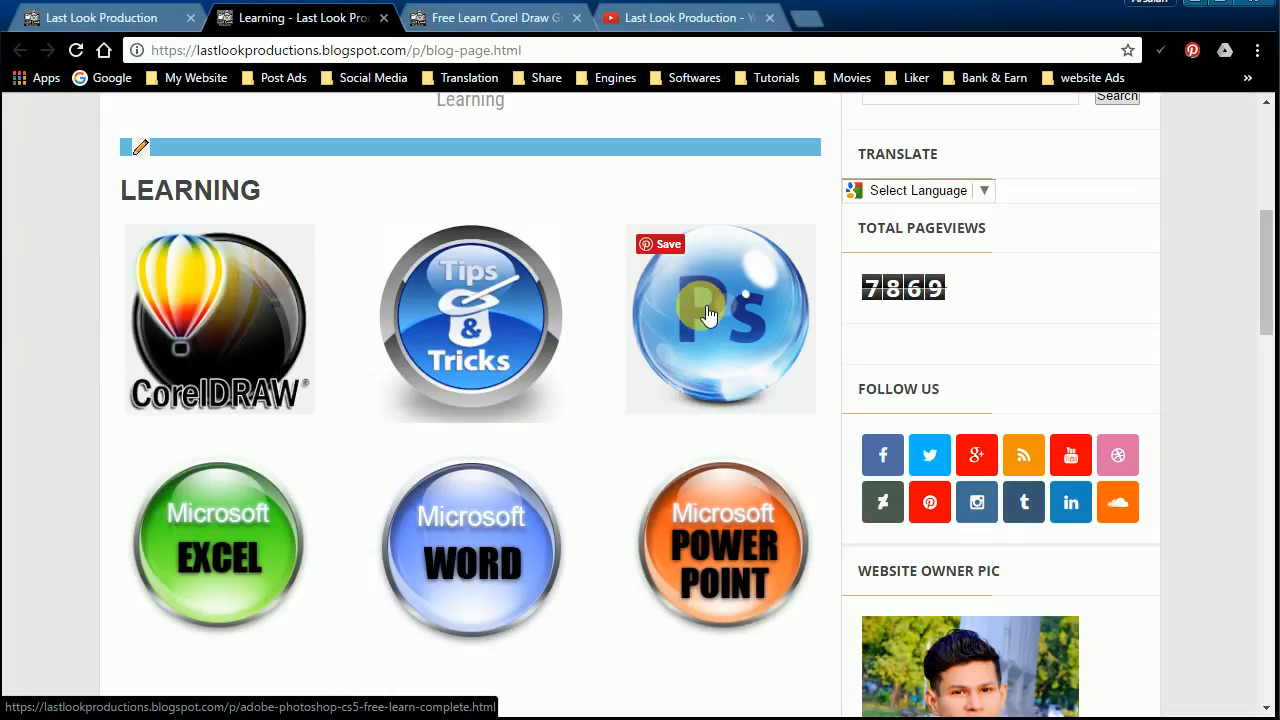
pyautogui.scroll(3, 706, 314)
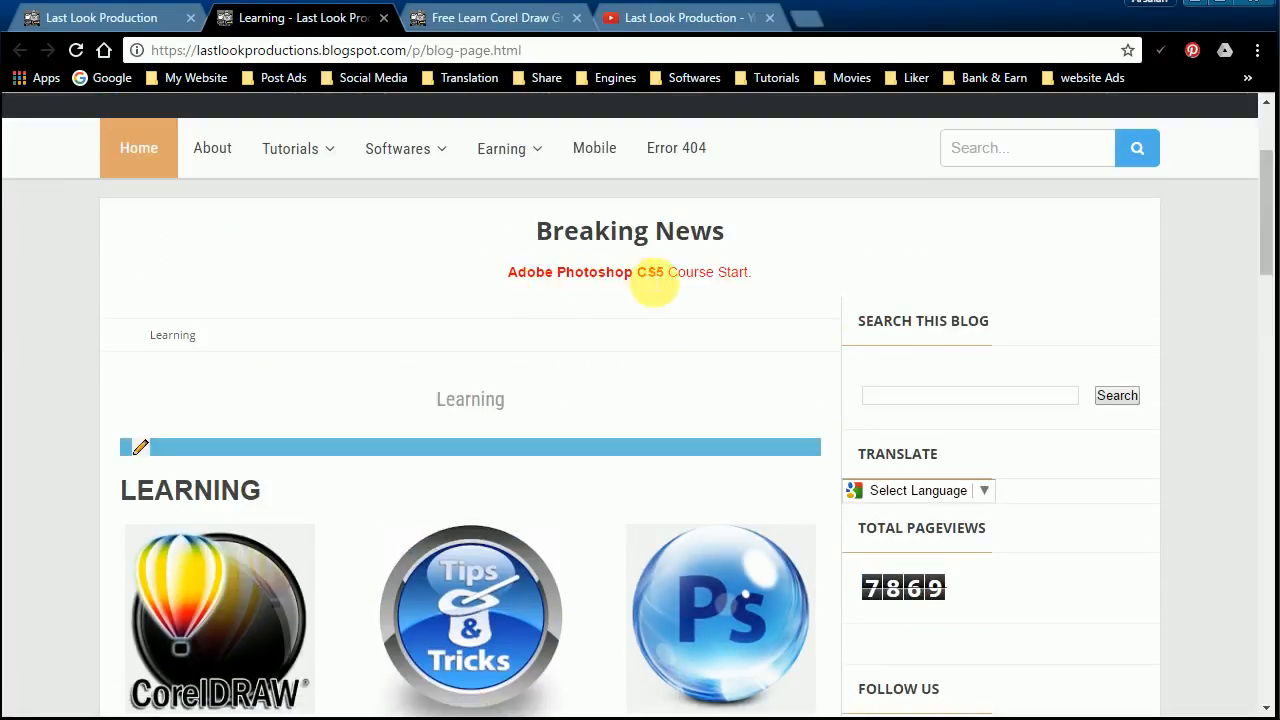
pyautogui.scroll(-4, 629, 286)
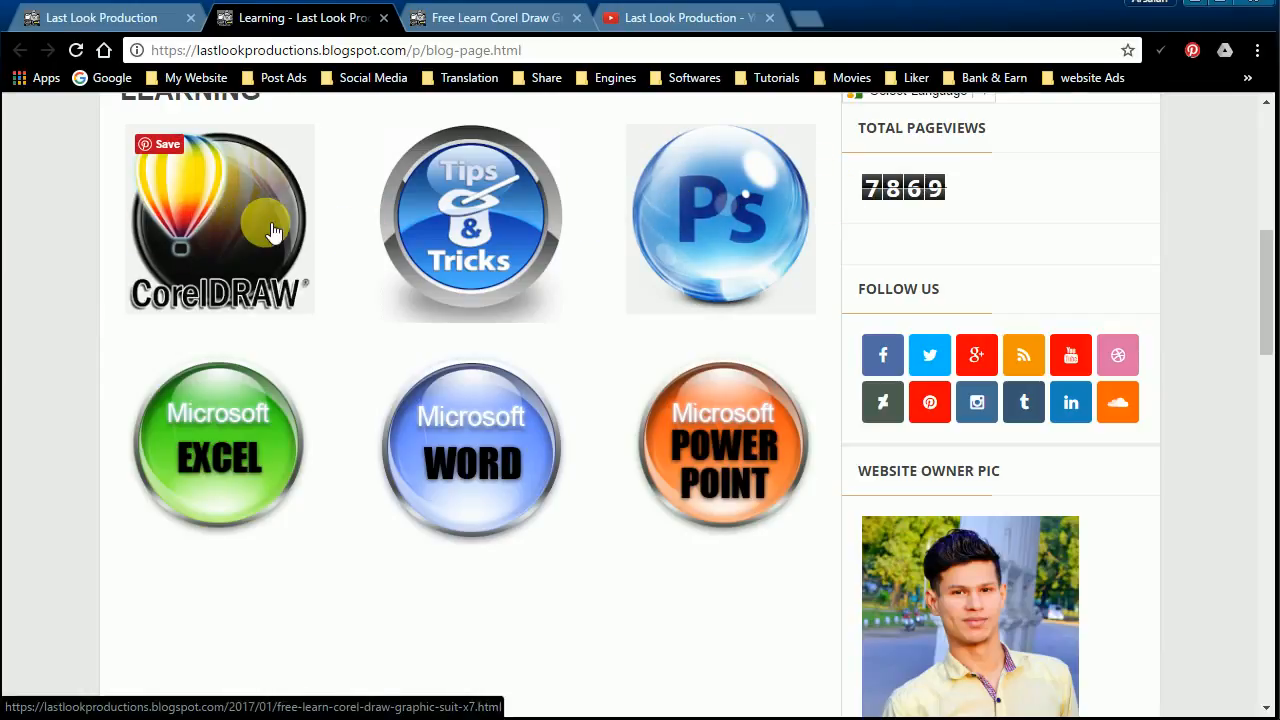
# Examine the CorelDRAW X7 course page, from its introduction video and download section down to the end of the lecture list.
pyautogui.click(487, 30)
pyautogui.scroll(-6, 492, 240)
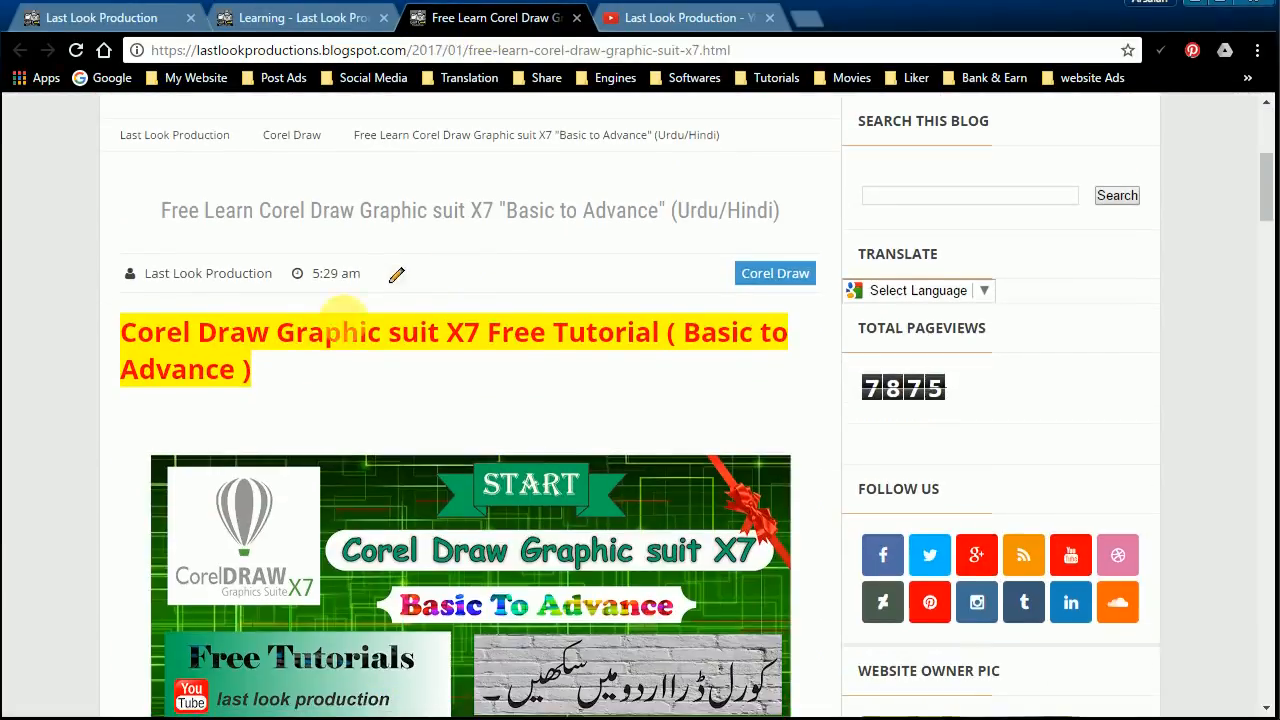
pyautogui.scroll(-12, 320, 350)
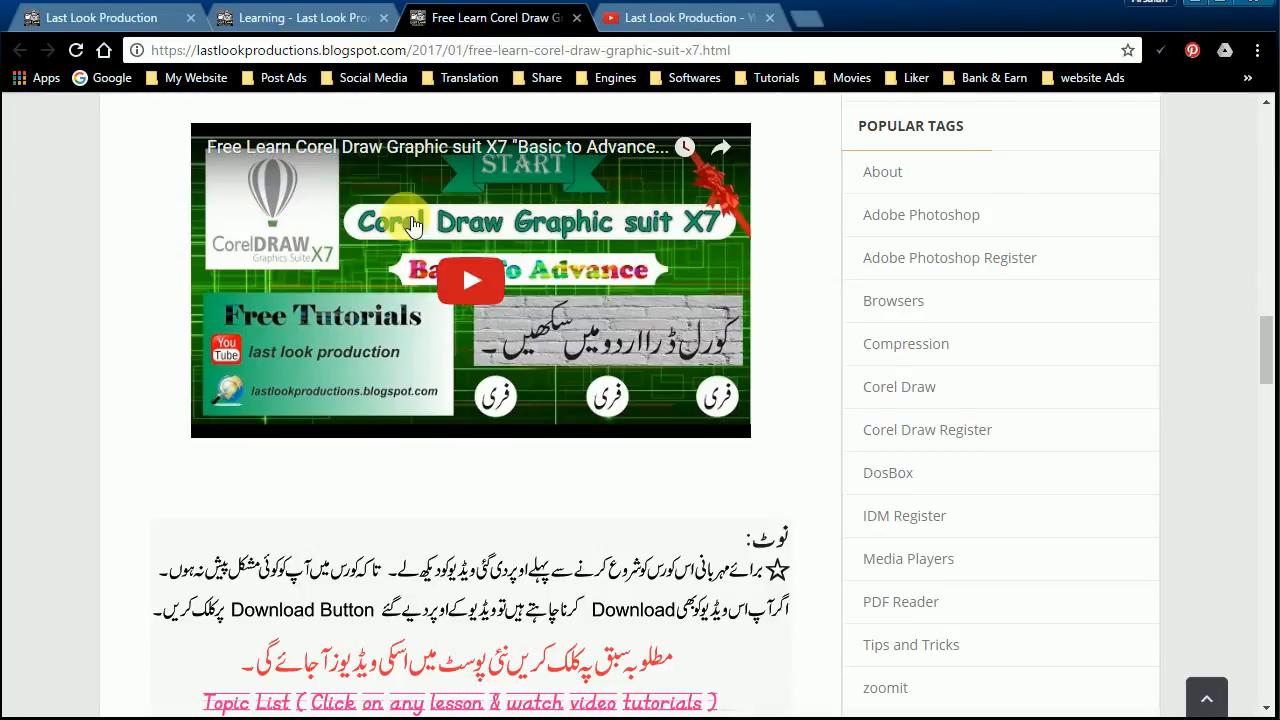
pyautogui.scroll(1, 512, 320)
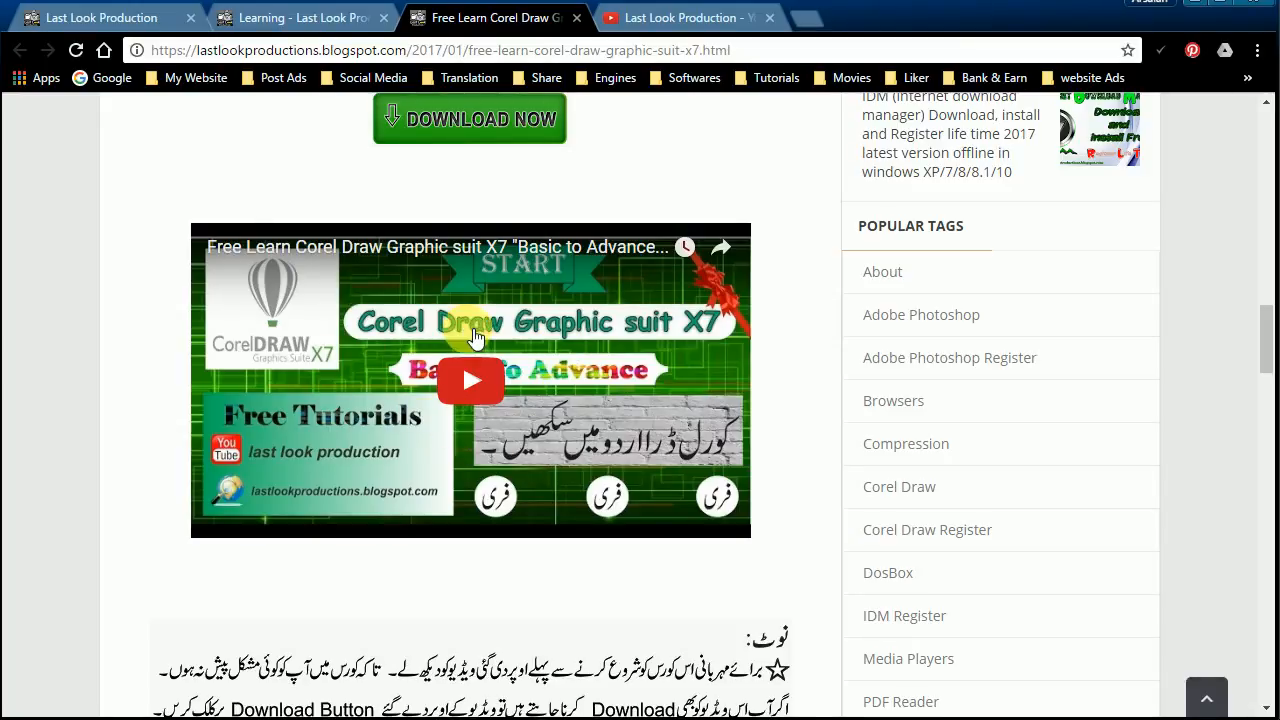
pyautogui.scroll(1, 449, 200)
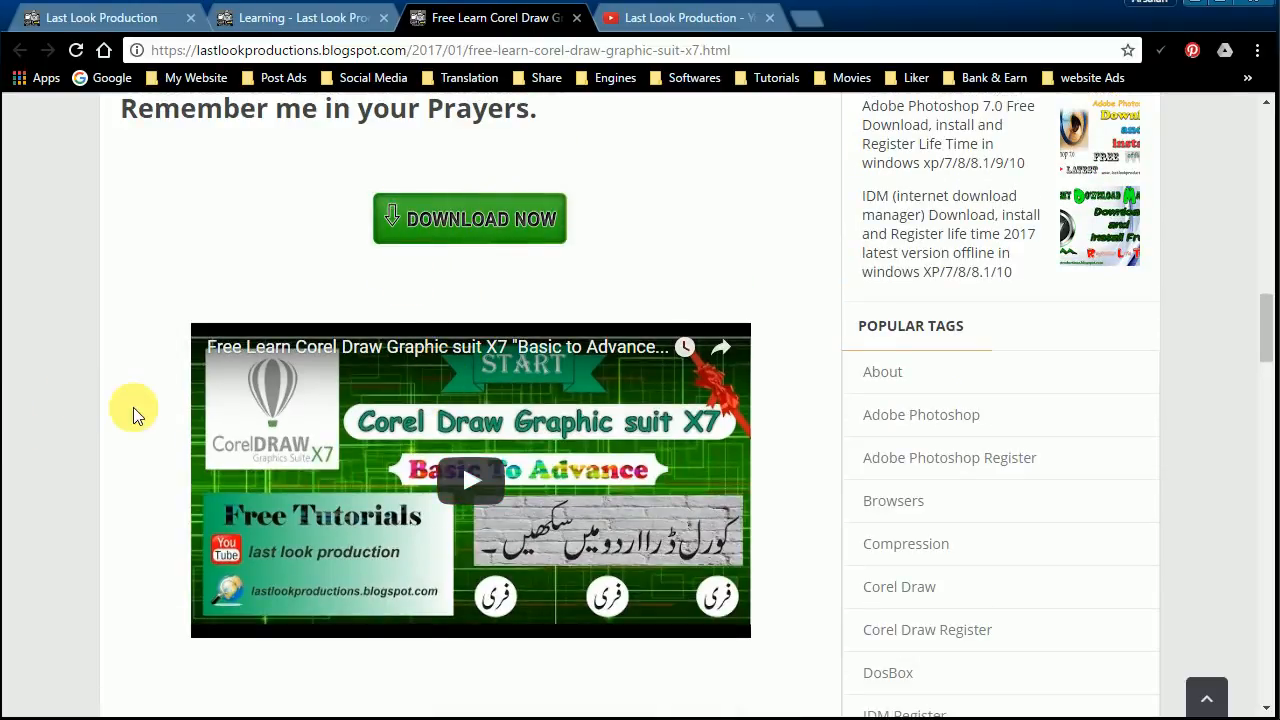
pyautogui.scroll(-6, 134, 410)
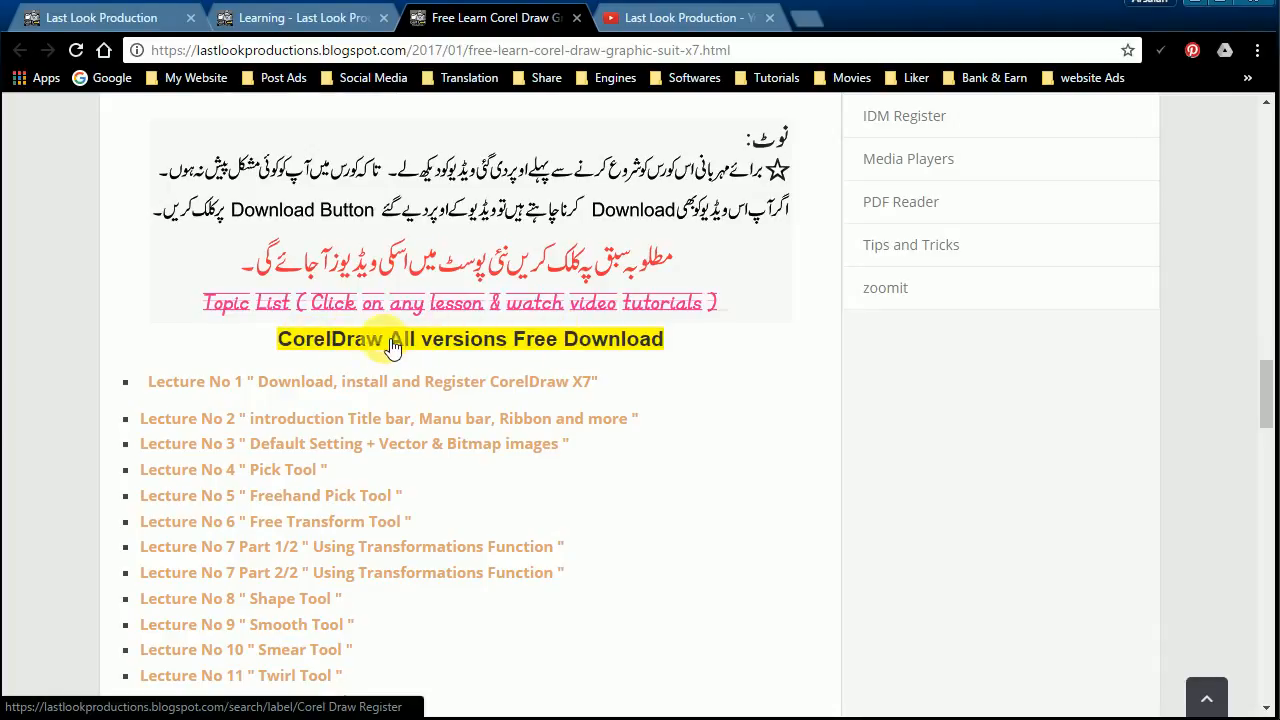
pyautogui.scroll(-7, 203, 343)
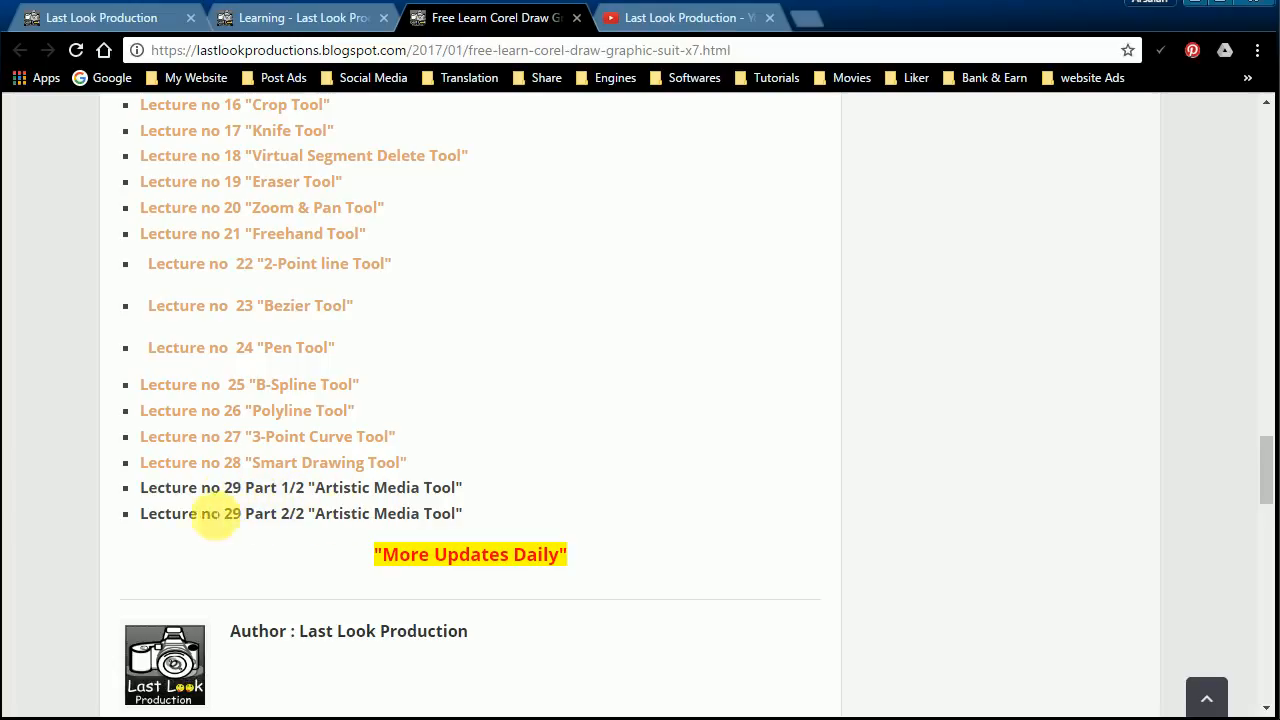
# Examine the contact, social media and email subscription sections in the course page's footer, then return to the page header.
pyautogui.scroll(-20, 890, 428)
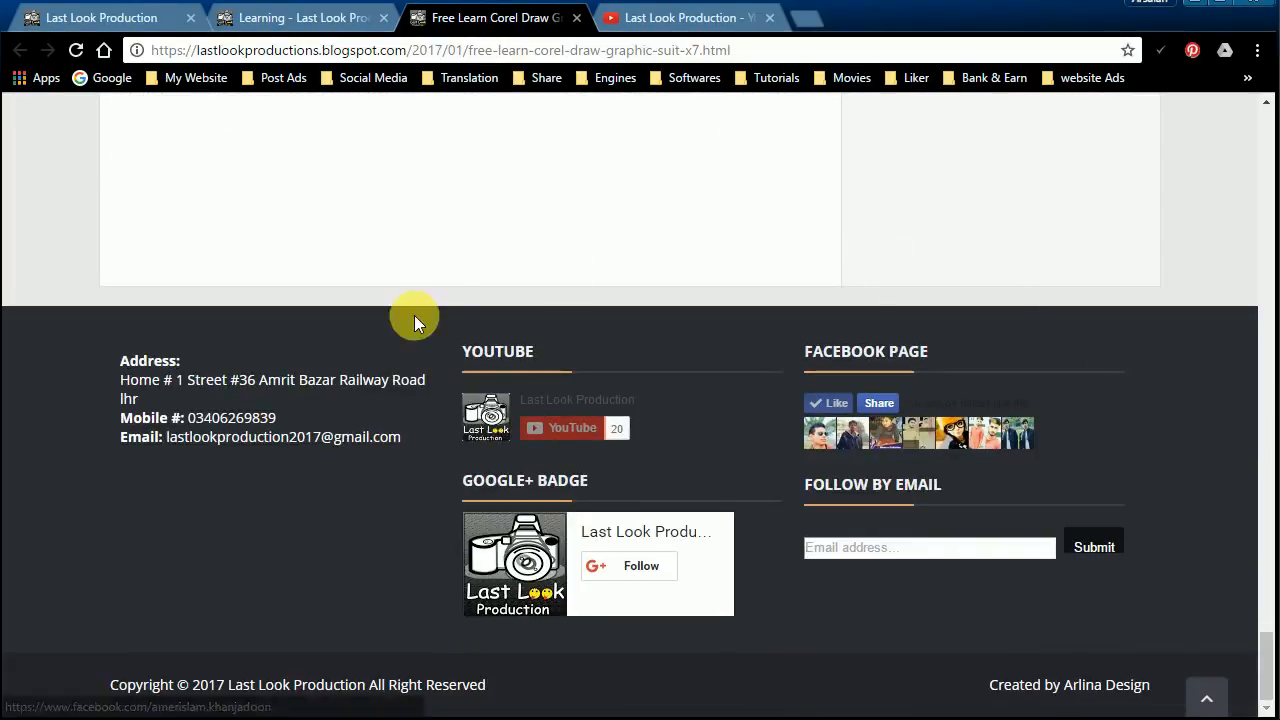
pyautogui.moveTo(432, 318)
pyautogui.mouseDown()
pyautogui.moveTo(1100, 537)
pyautogui.moveTo(1168, 628)
pyautogui.mouseUp()
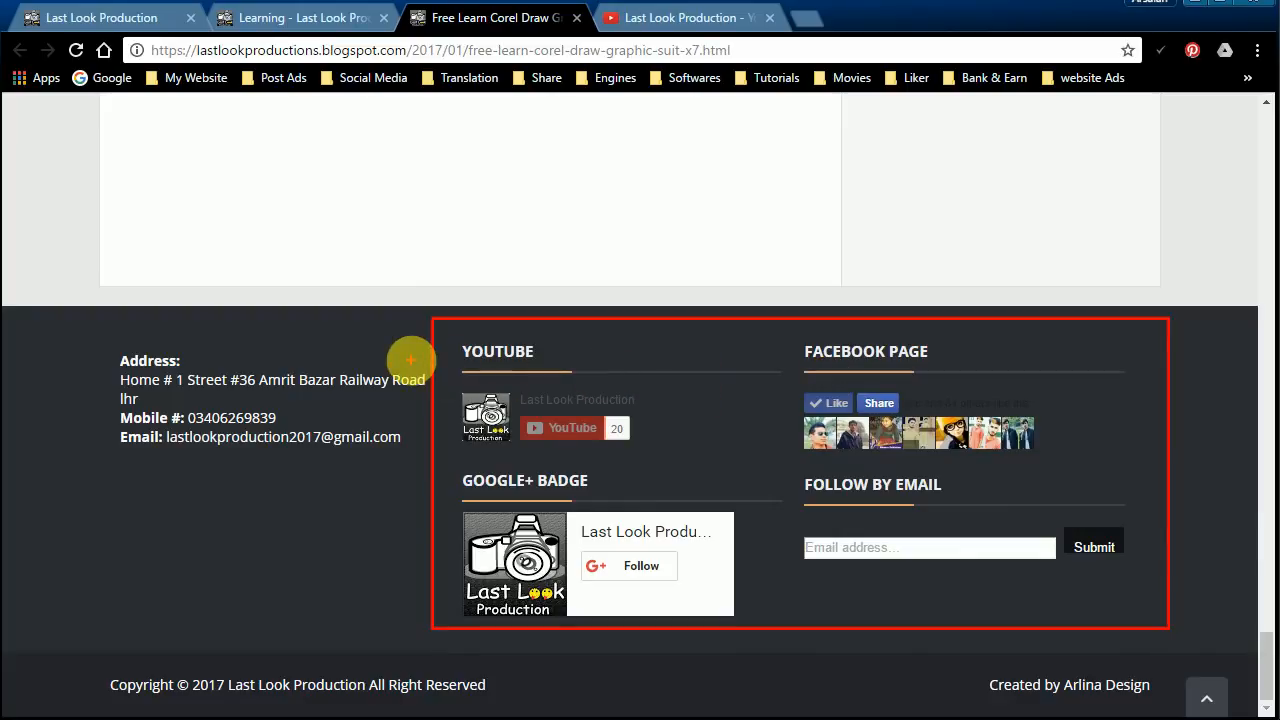
pyautogui.press('Escape')
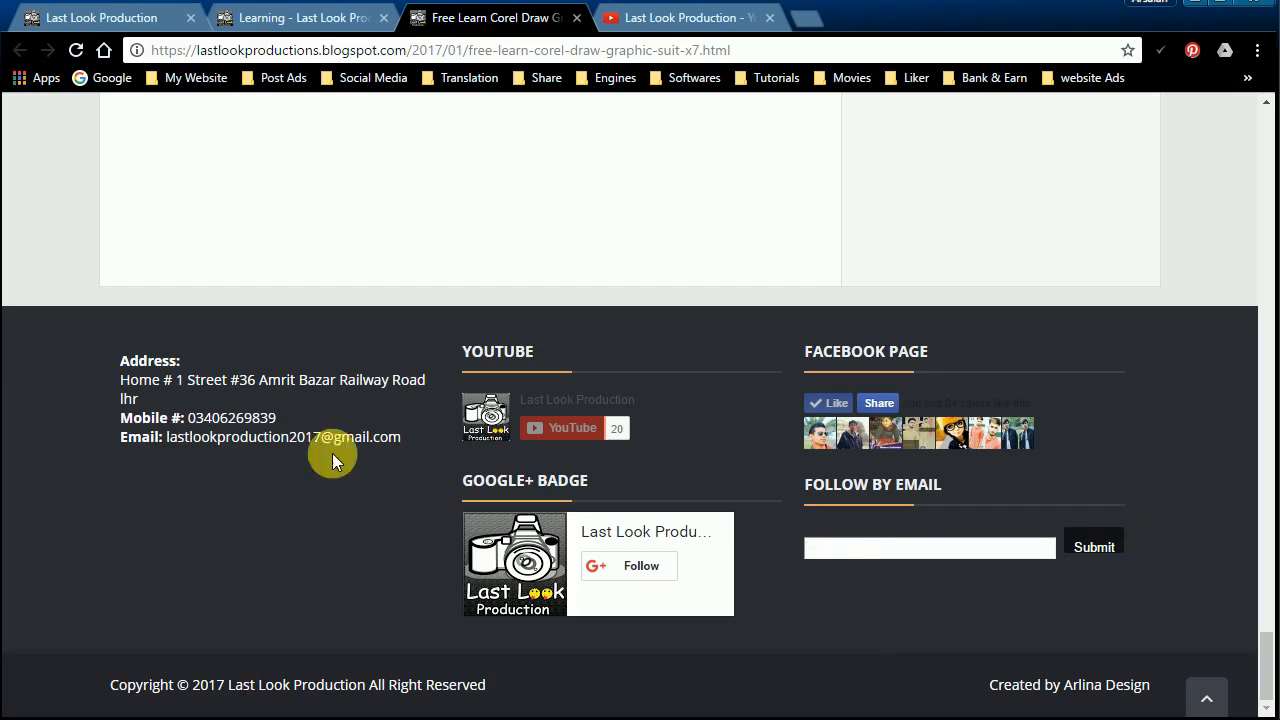
pyautogui.scroll(20, 42, 450)
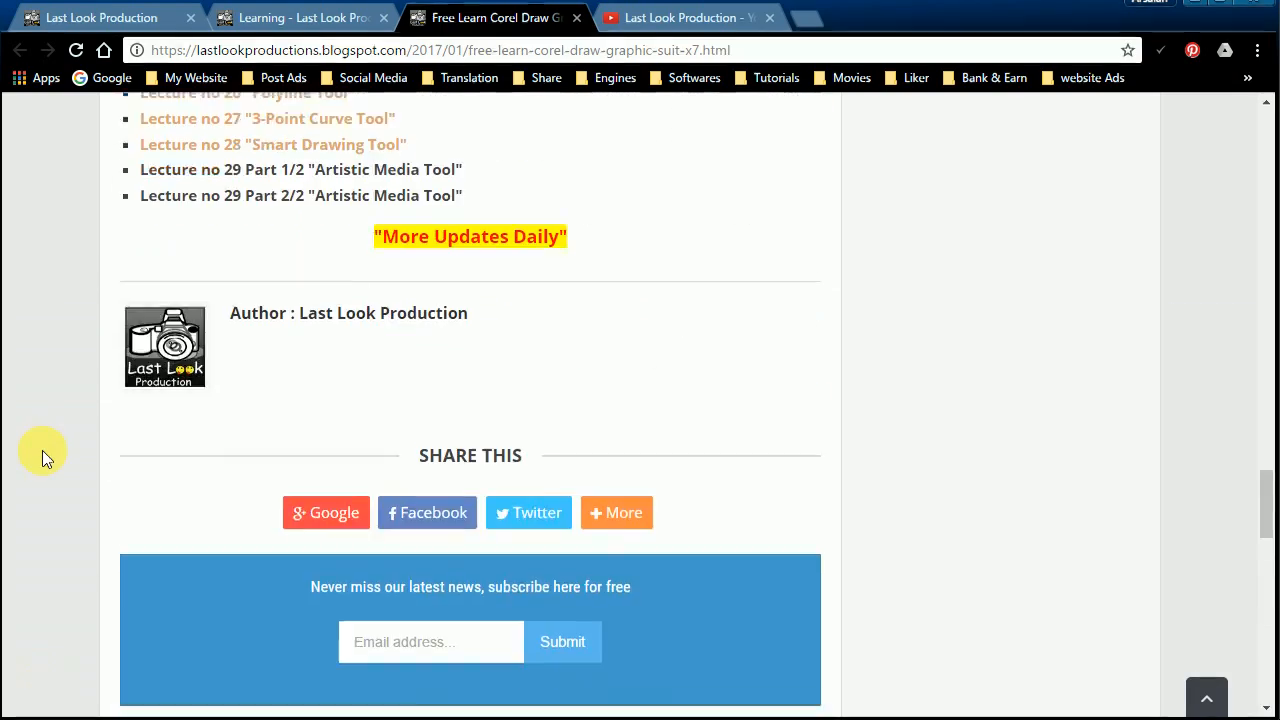
pyautogui.scroll(20, 42, 450)
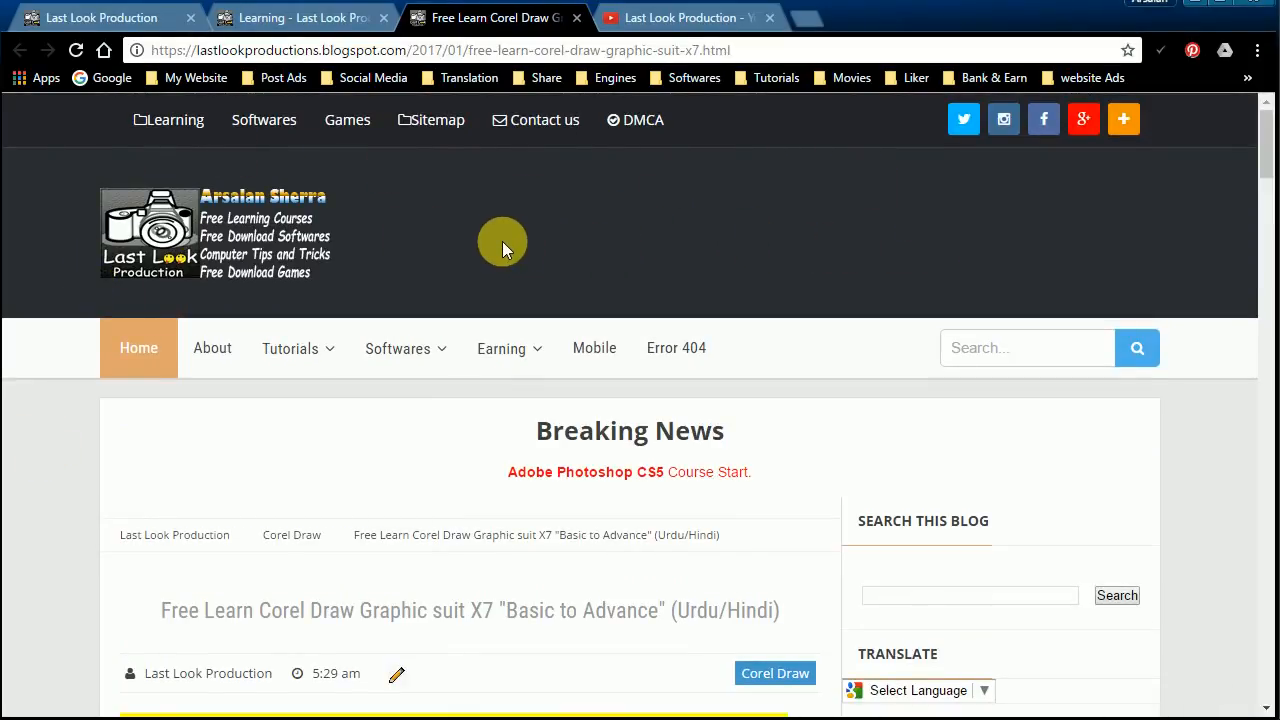
# View the Last Look Production YouTube channel page and its Subscribe area.
pyautogui.click(657, 24)
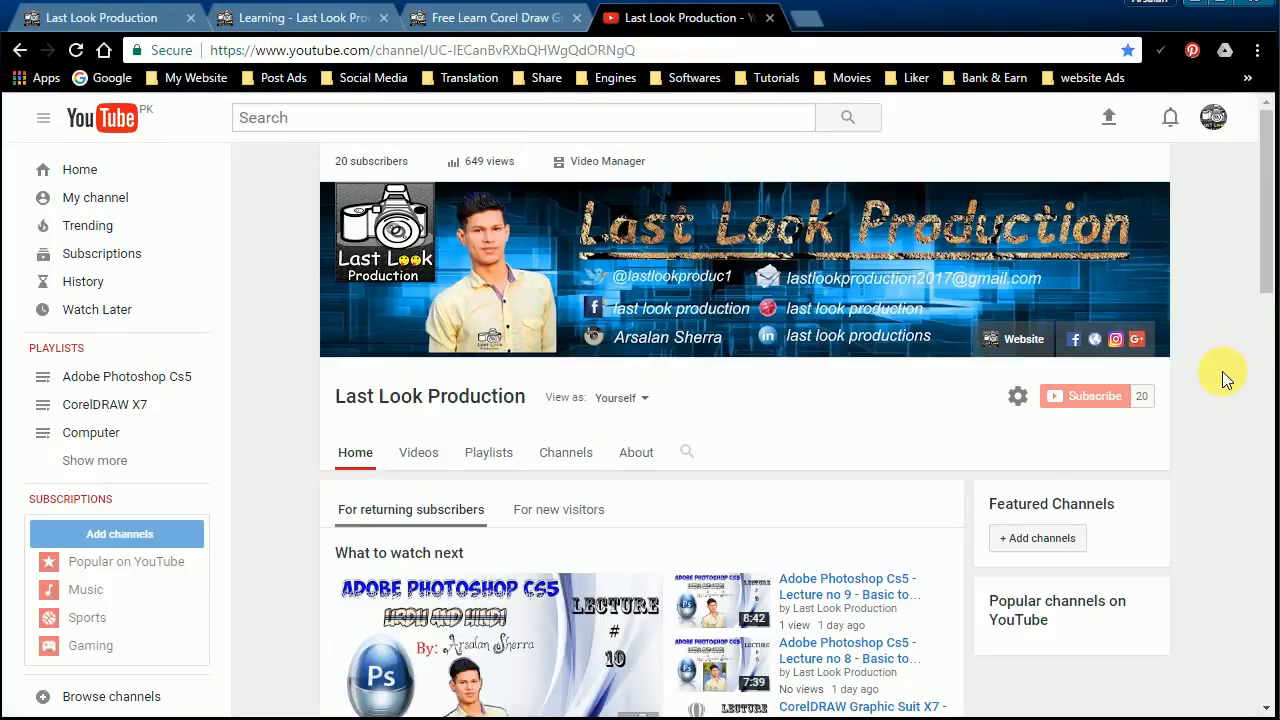
pyautogui.moveTo(1166, 380); pyautogui.dragTo(999, 411)
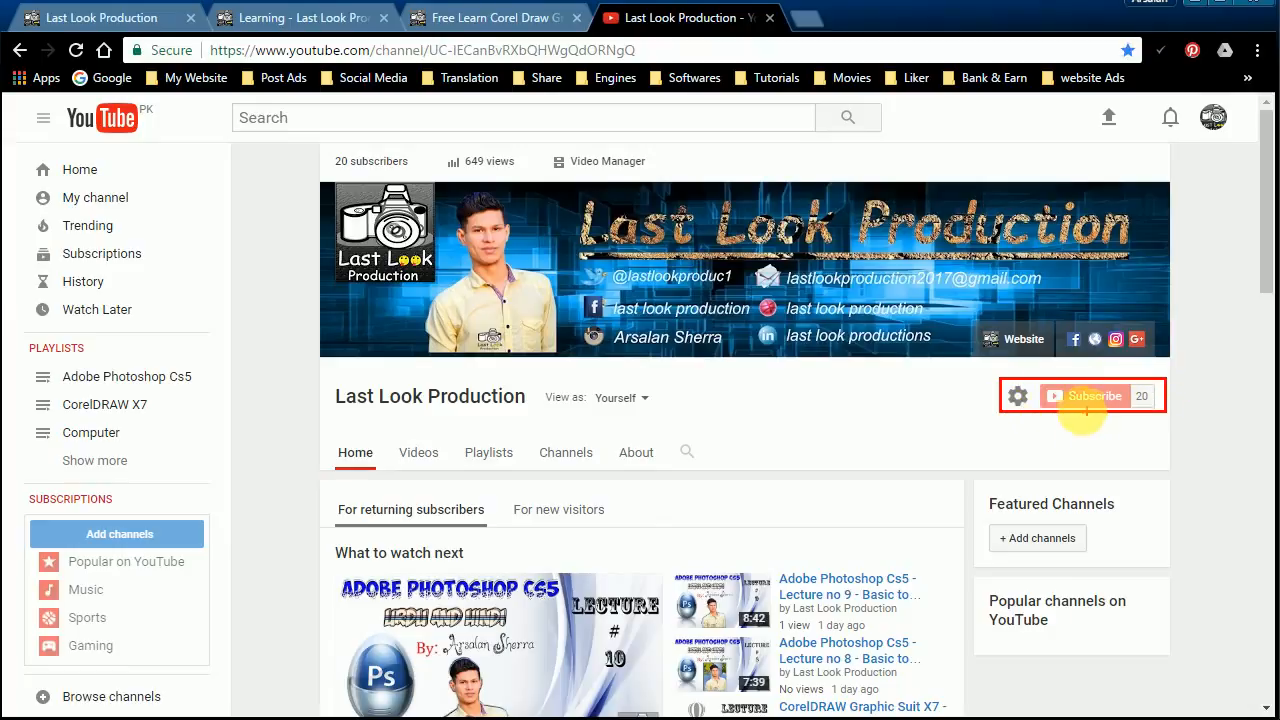